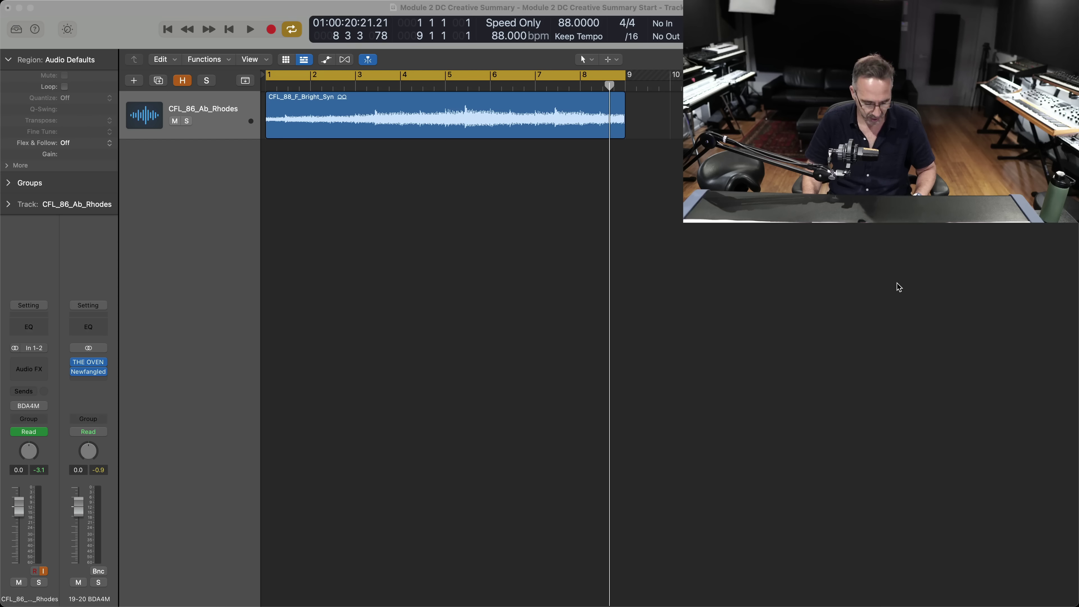
# - Listen to the audio loop, then insert ScalerAudio 2 in stereo as an effect on the CFL_86_Ab_Rhodes track
pyautogui.press('space')
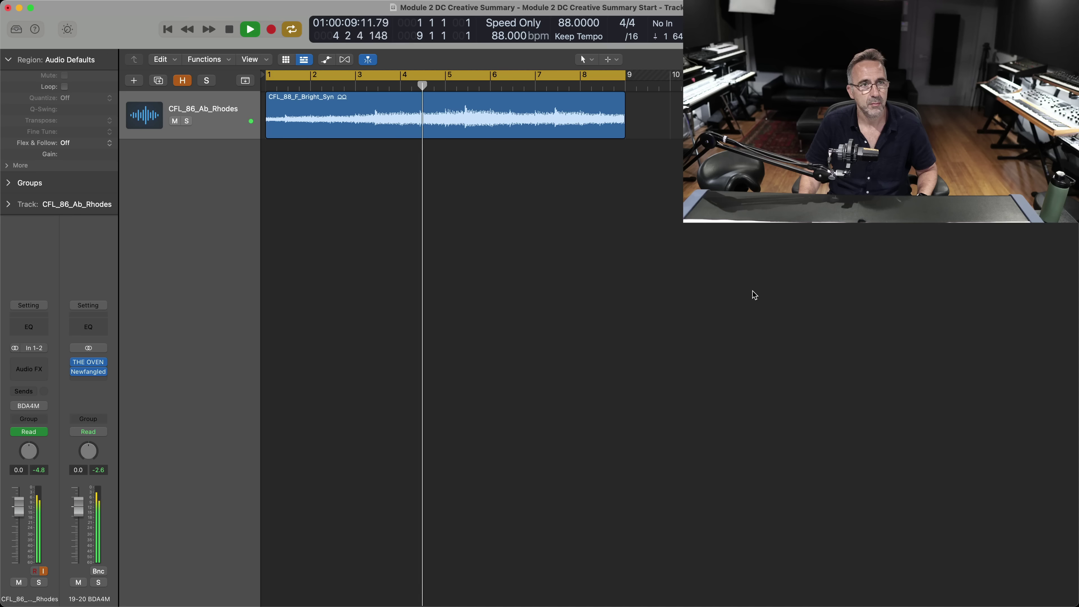
pyautogui.press('space')
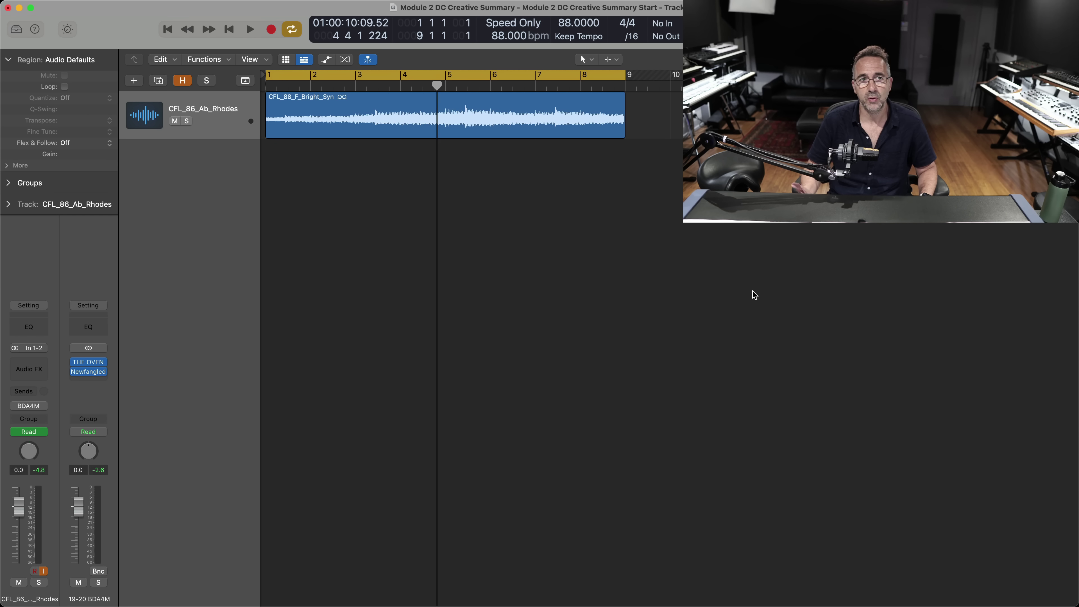
pyautogui.click(38, 363)
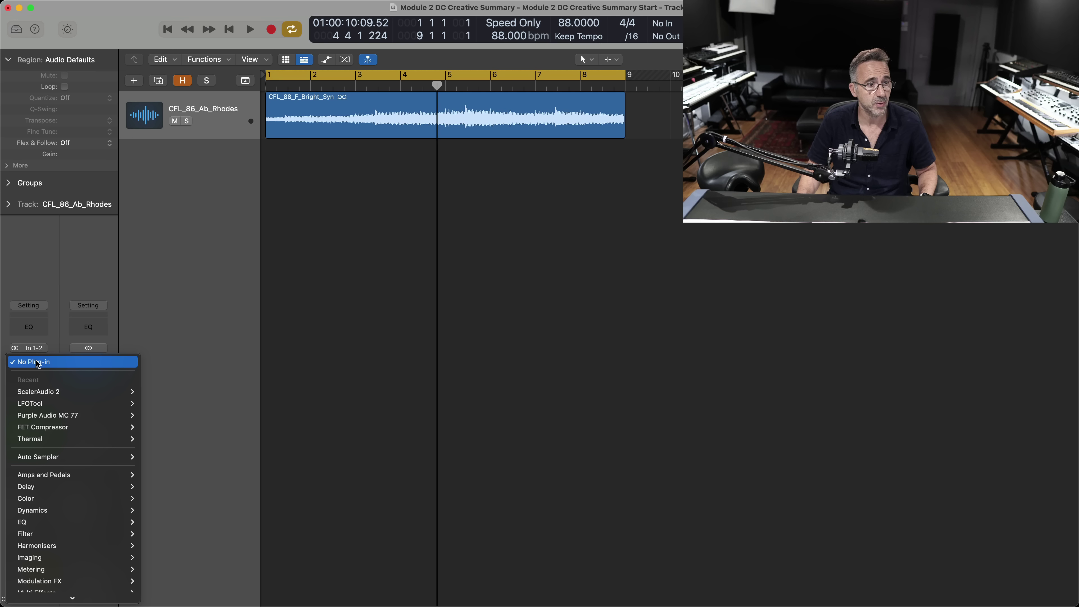
pyautogui.moveTo(89, 392)
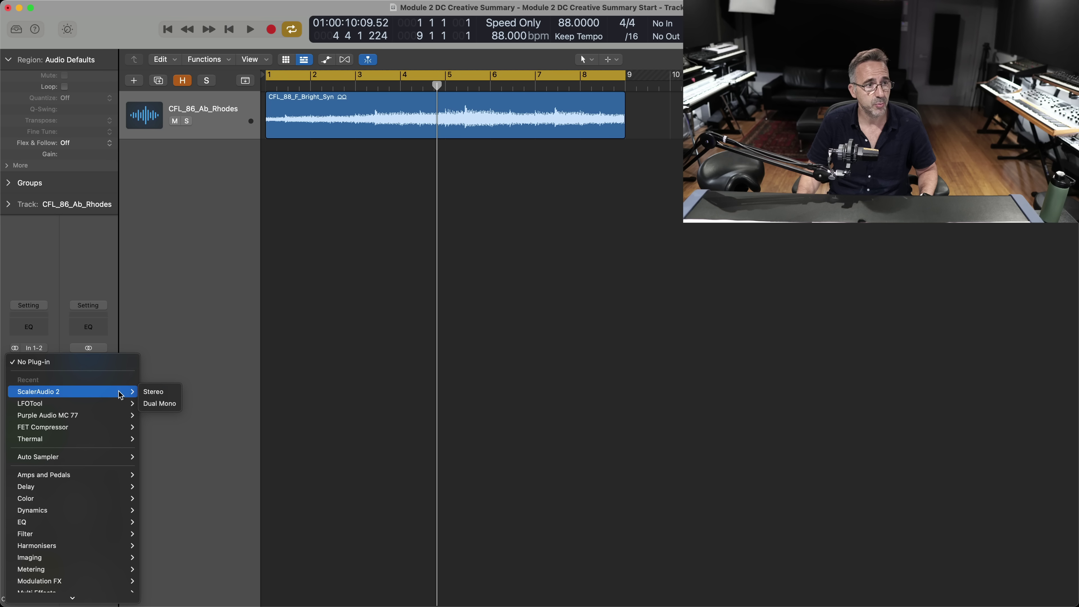
pyautogui.click(151, 393)
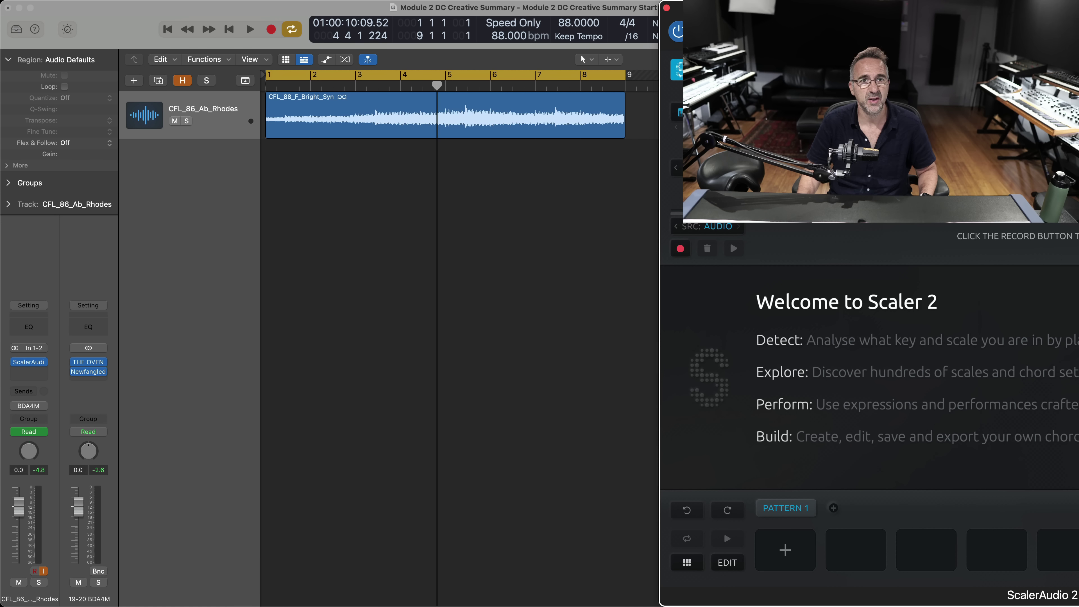
pyautogui.moveTo(837, 24); pyautogui.dragTo(487, 27)
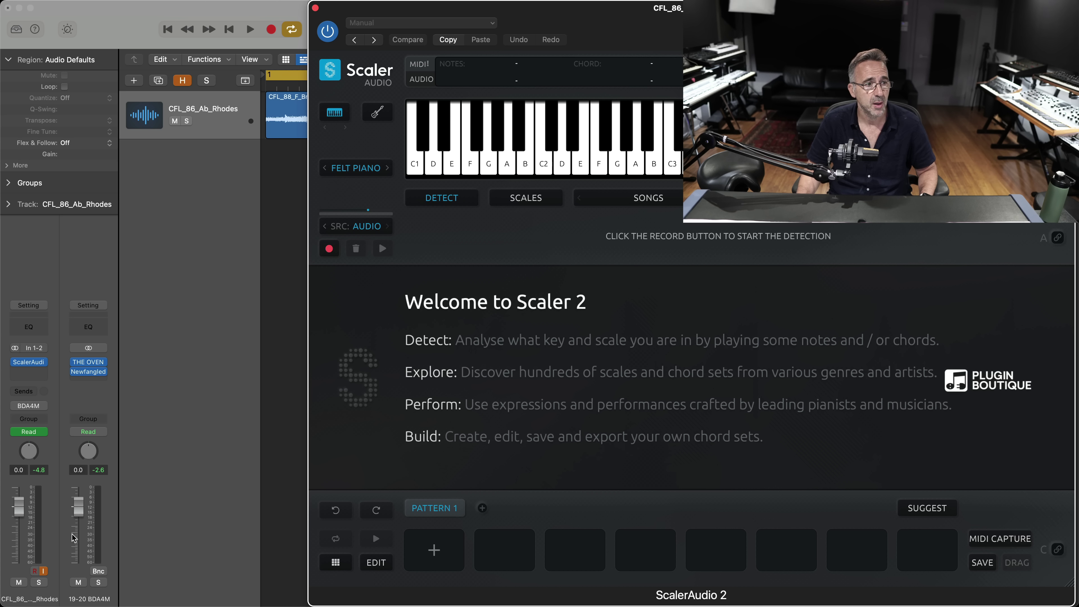
# - Check the audio input level and record the playing loop into ScalerAudio 2 to detect its chords and scales
pyautogui.press('space')
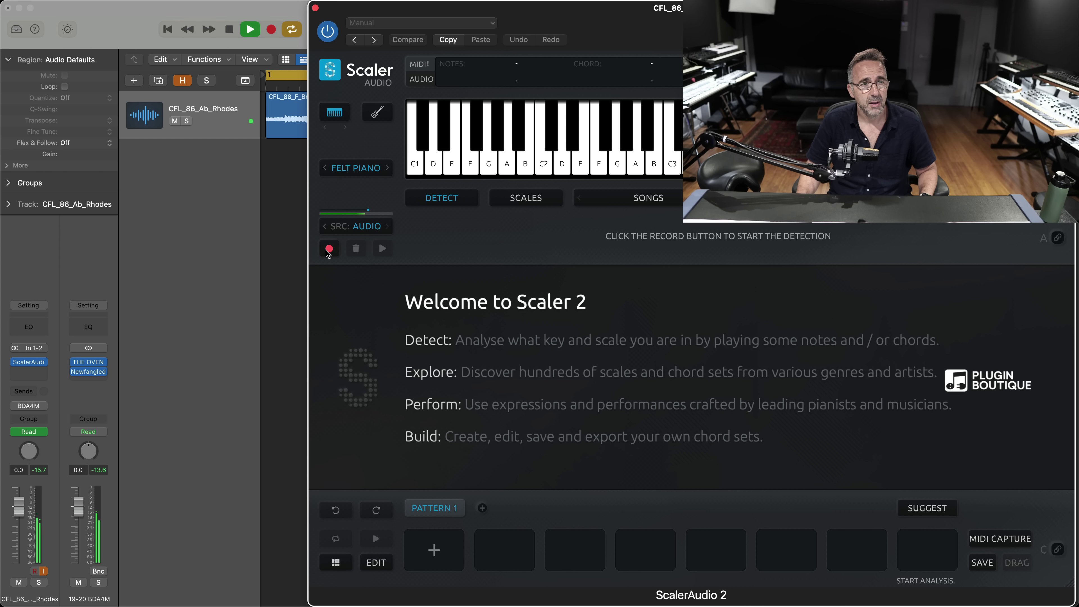
pyautogui.press('space')
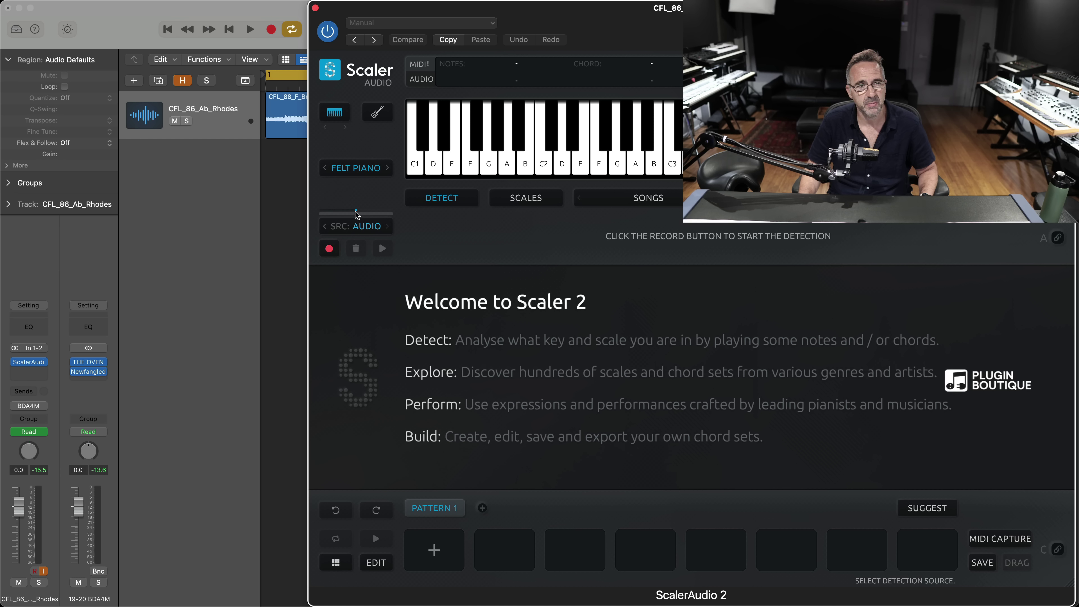
pyautogui.click(328, 250)
pyautogui.press('space')
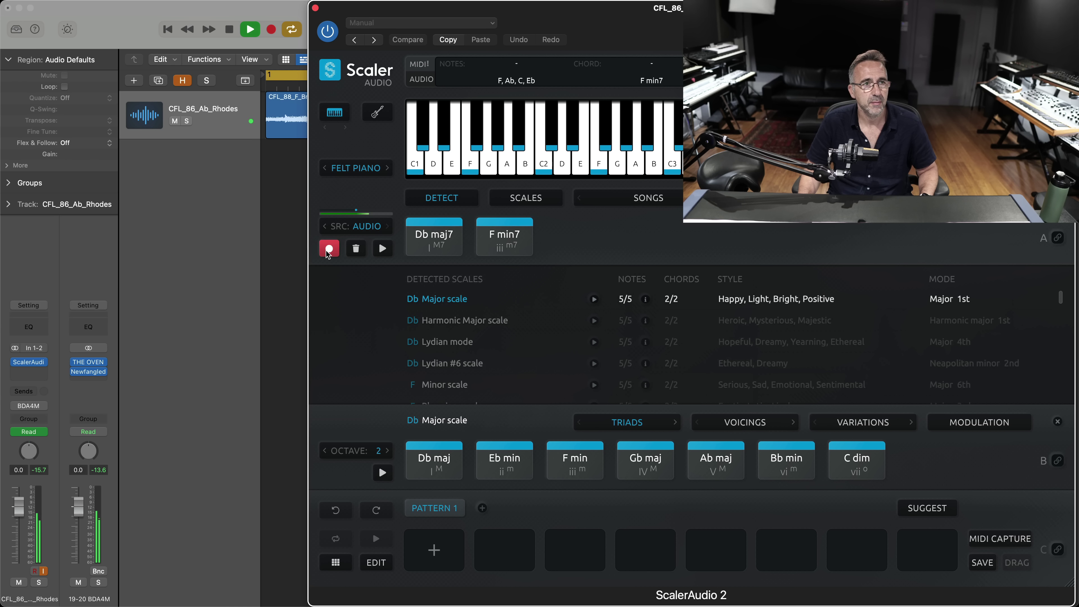
pyautogui.press('space')
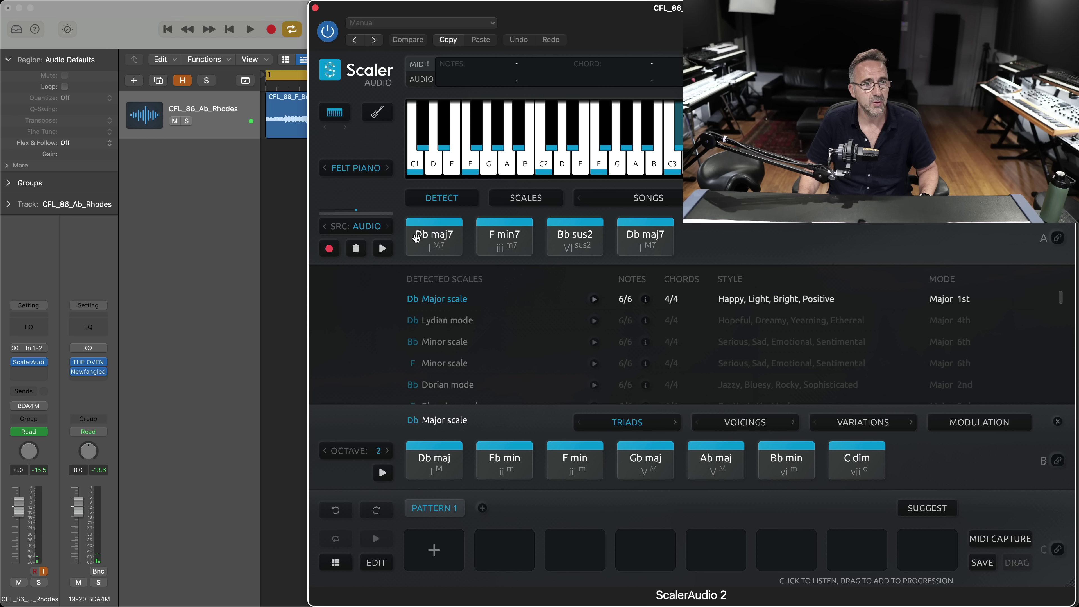
# - Audition the detected Db maj7, F min7, Bb sus2 and Db maj7 chords along with the playing loop
pyautogui.click(426, 239)
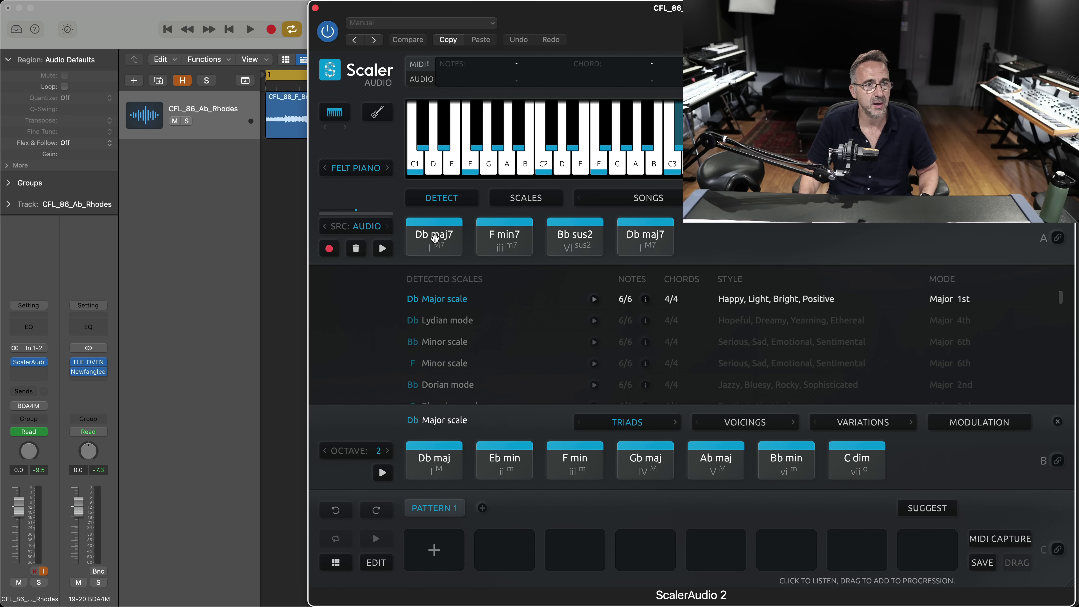
pyautogui.press('space')
pyautogui.click(494, 233)
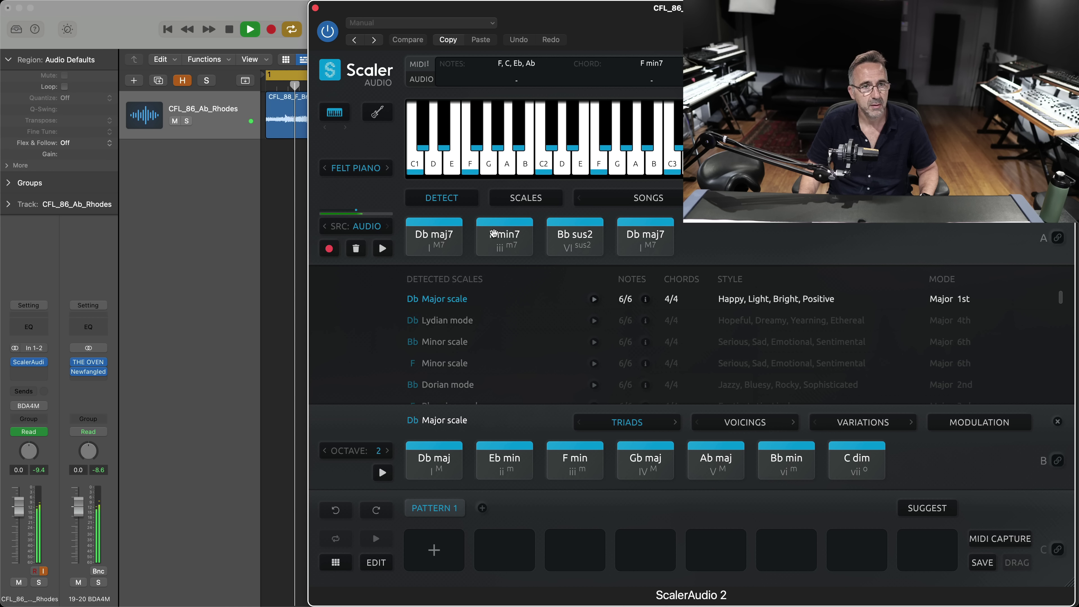
pyautogui.click(639, 238)
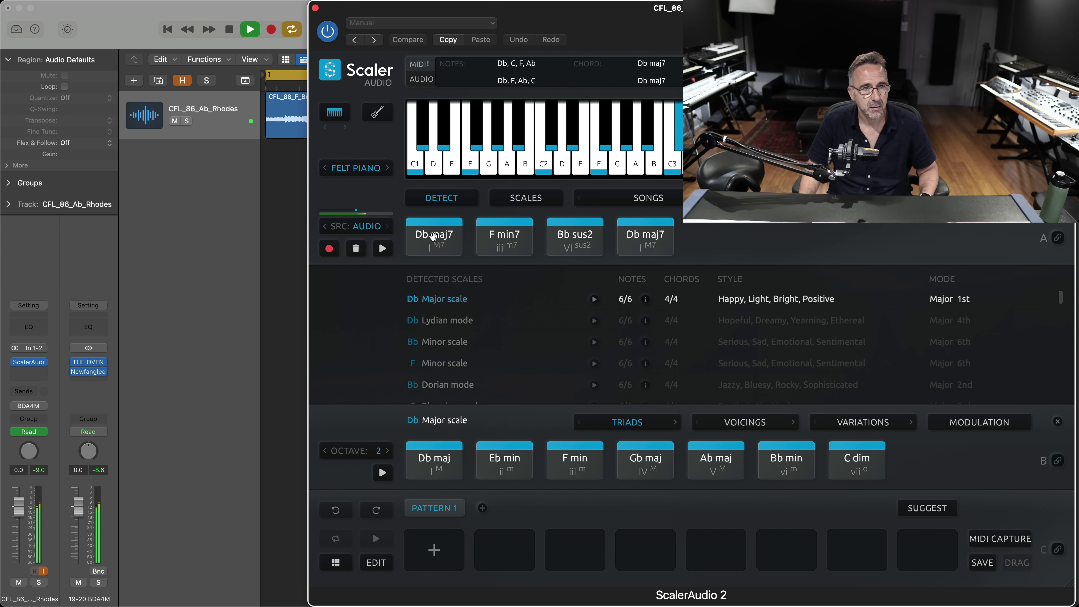
pyautogui.click(505, 237)
pyautogui.click(554, 242)
pyautogui.click(645, 242)
pyautogui.press('space')
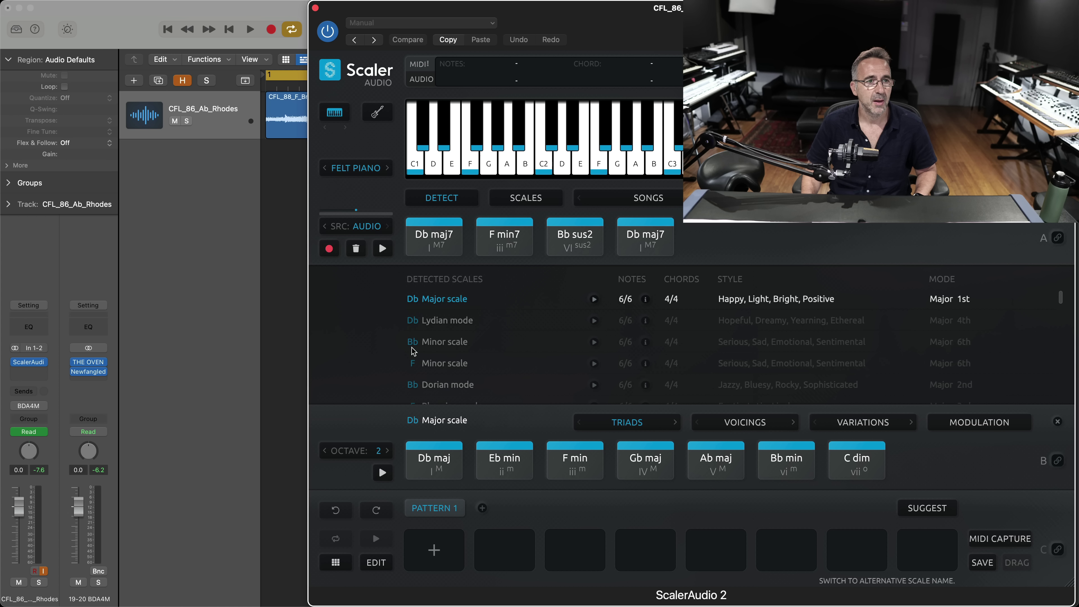
# - Select the F Minor scale and add the four detected chords to Pattern 1 of the progression builder
pyautogui.click(442, 366)
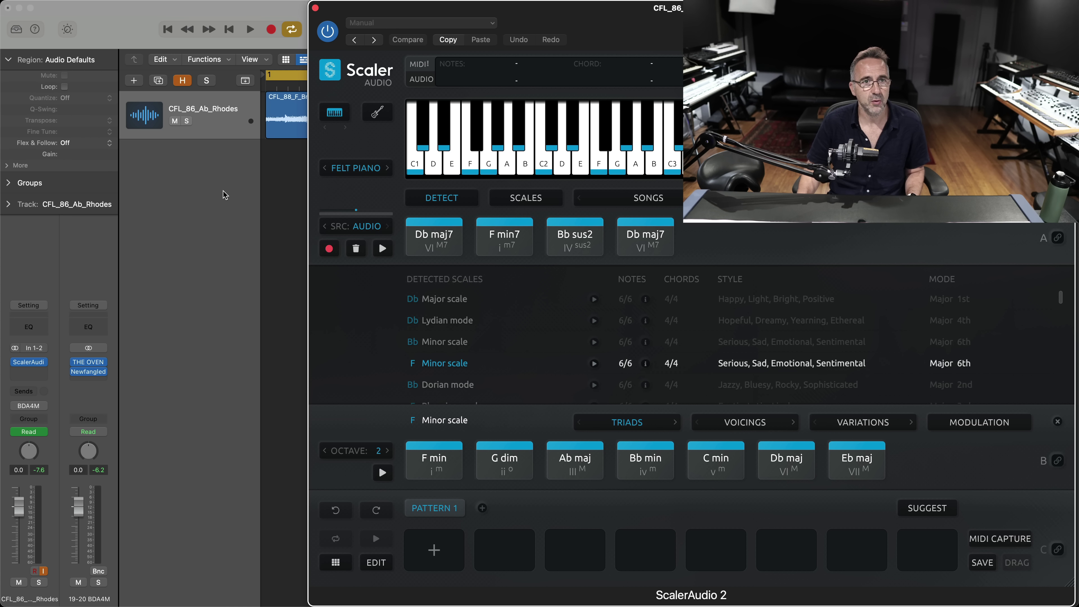
pyautogui.moveTo(694, 230); pyautogui.dragTo(437, 550)
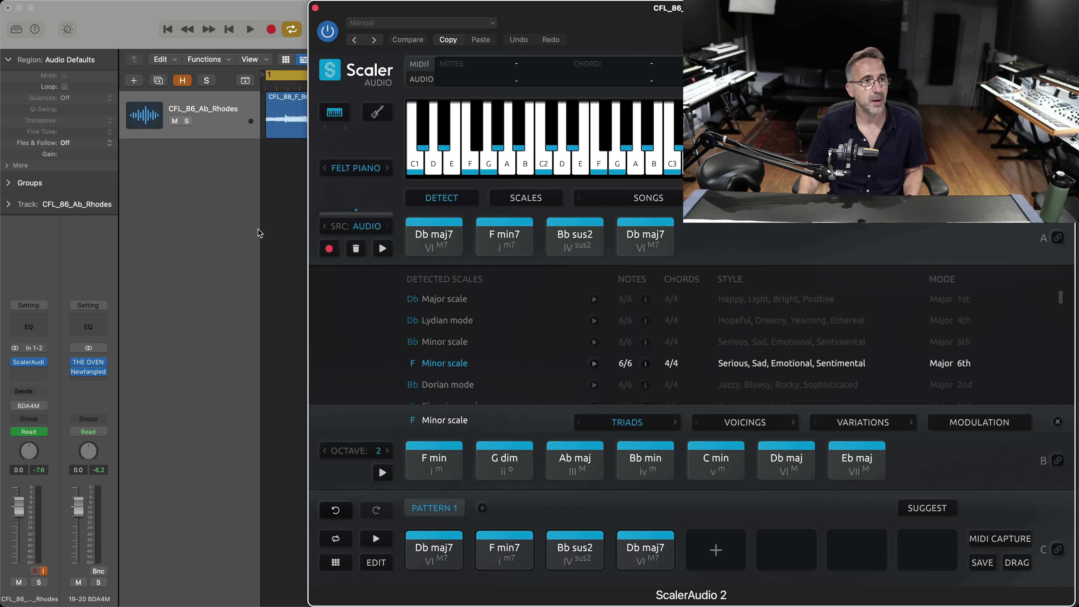
# - Add an instrument track with Scaler 2 and start Live Sync of the progression builder from ScalerAudio 2 to the other instances
pyautogui.doubleClick(184, 193)
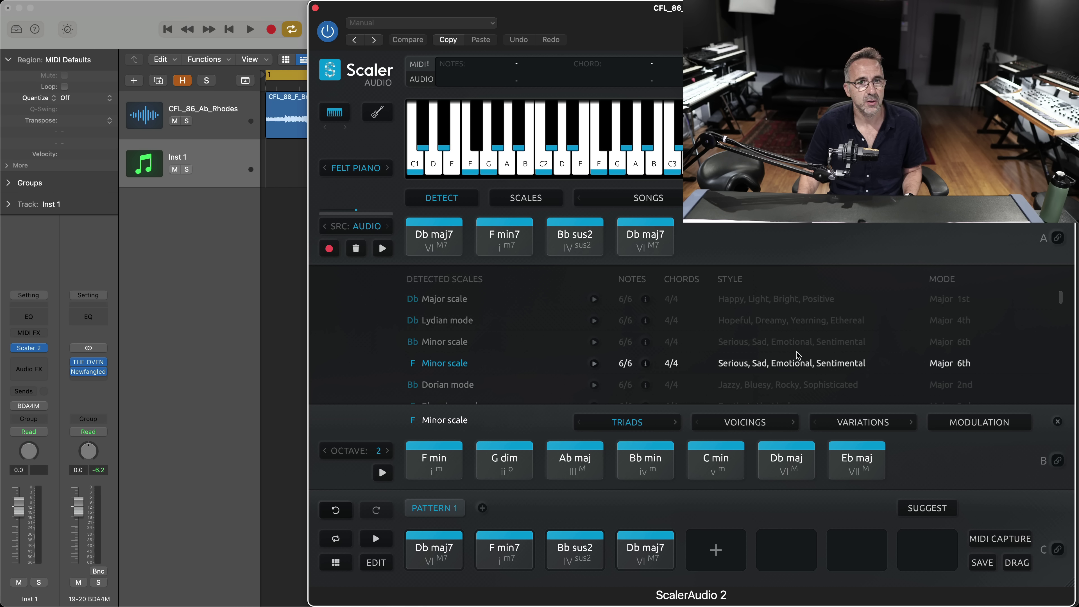
pyautogui.click(326, 68)
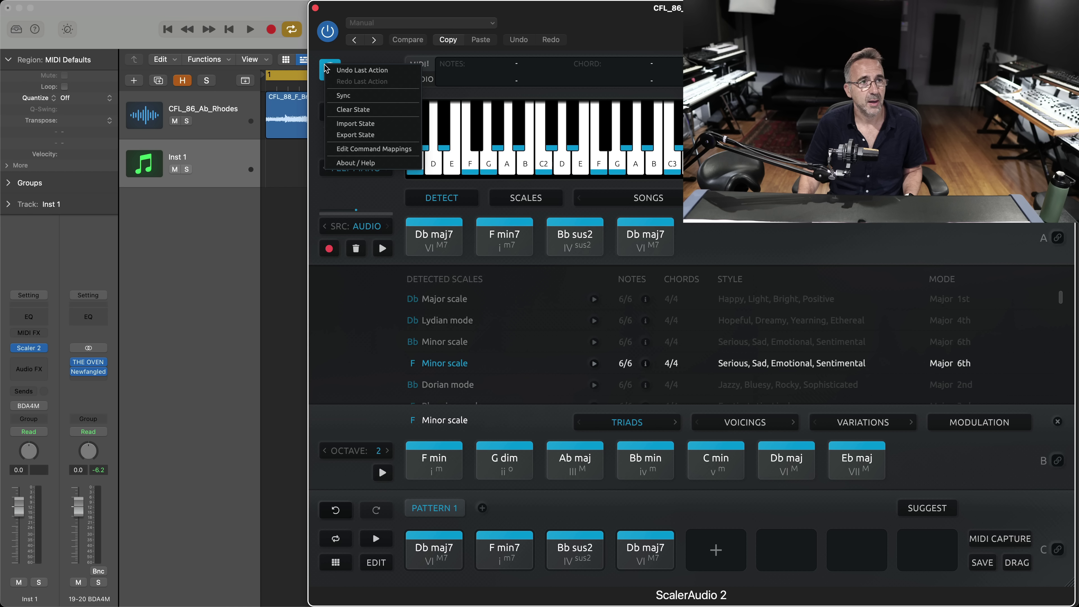
pyautogui.click(346, 95)
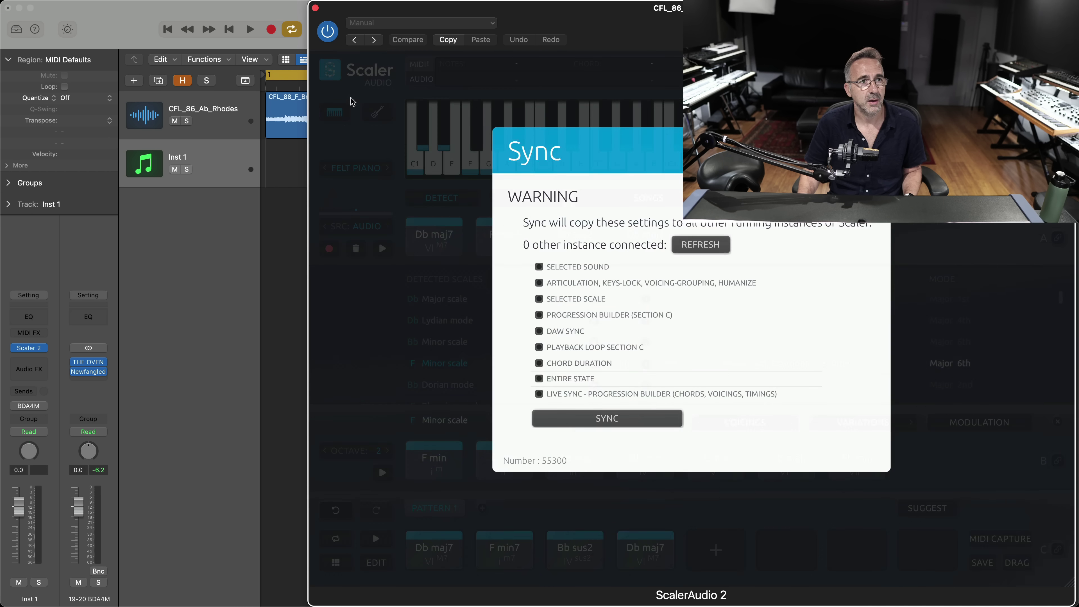
pyautogui.click(552, 394)
pyautogui.click(561, 418)
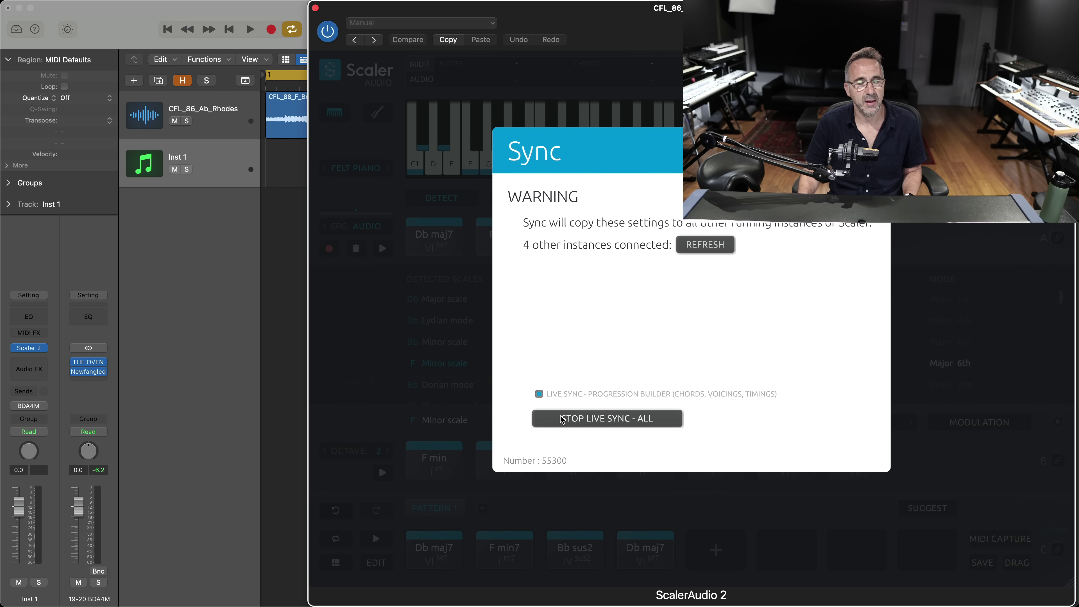
pyautogui.click(376, 196)
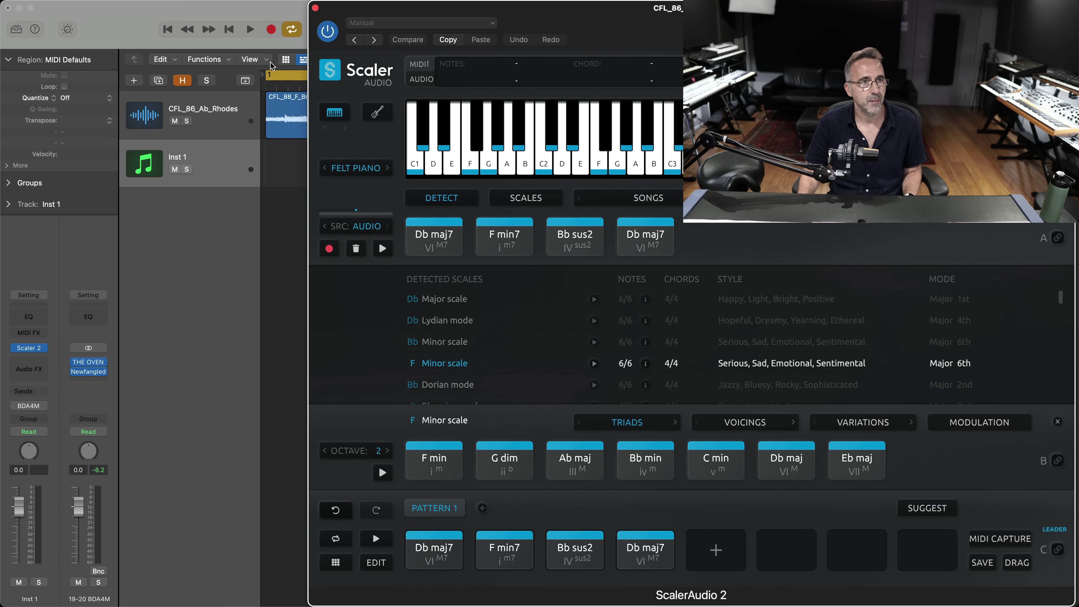
# - Close ScalerAudio 2, open Scaler 2 on the Inst 1 track and preview its four synced pattern chords
pyautogui.click(315, 8)
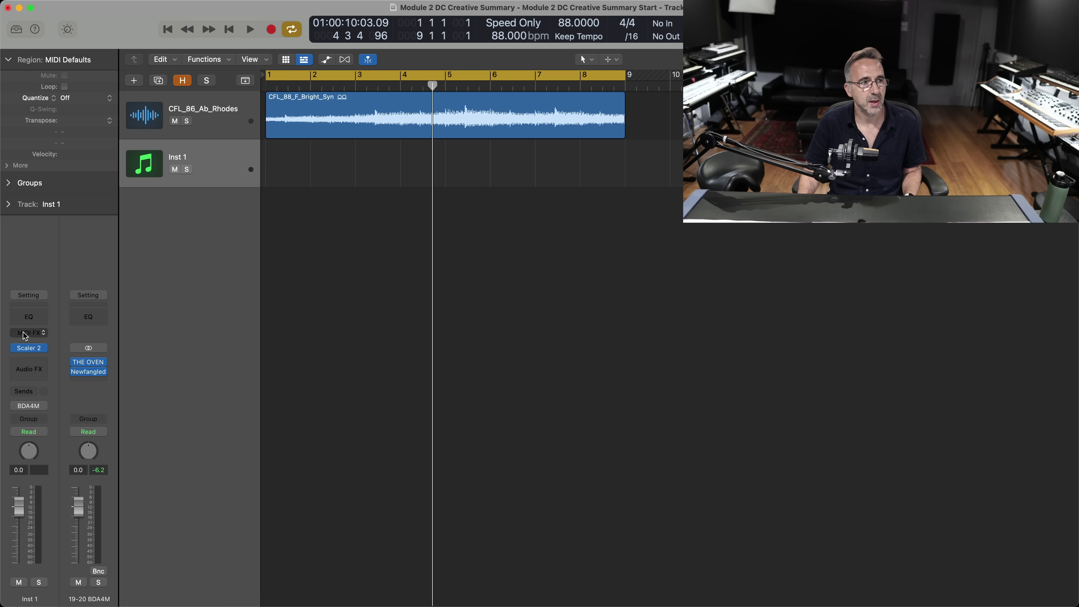
pyautogui.click(28, 347)
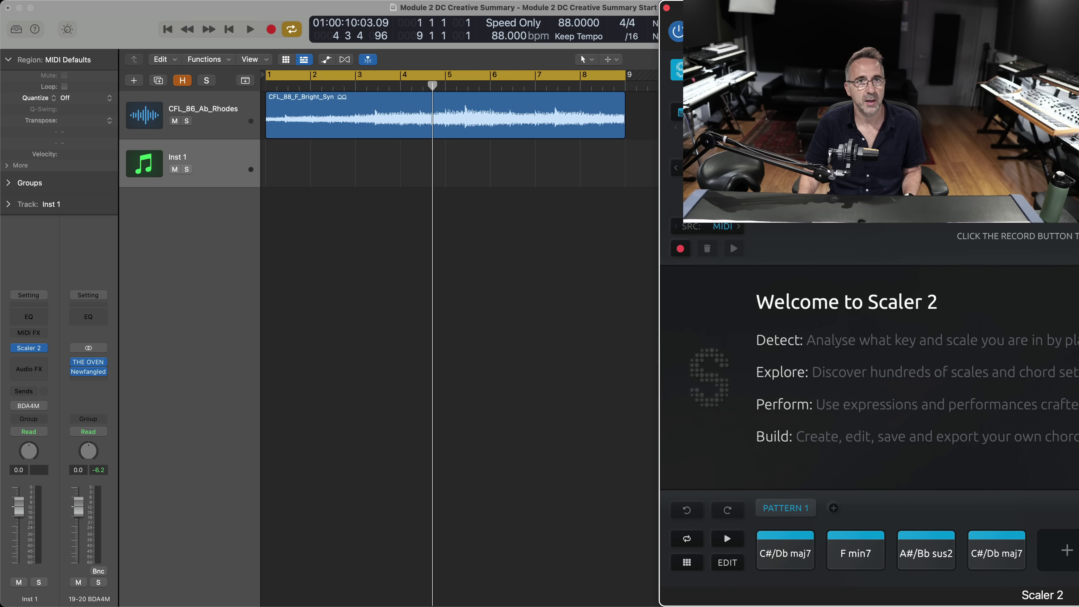
pyautogui.moveTo(743, 35); pyautogui.dragTo(388, 36)
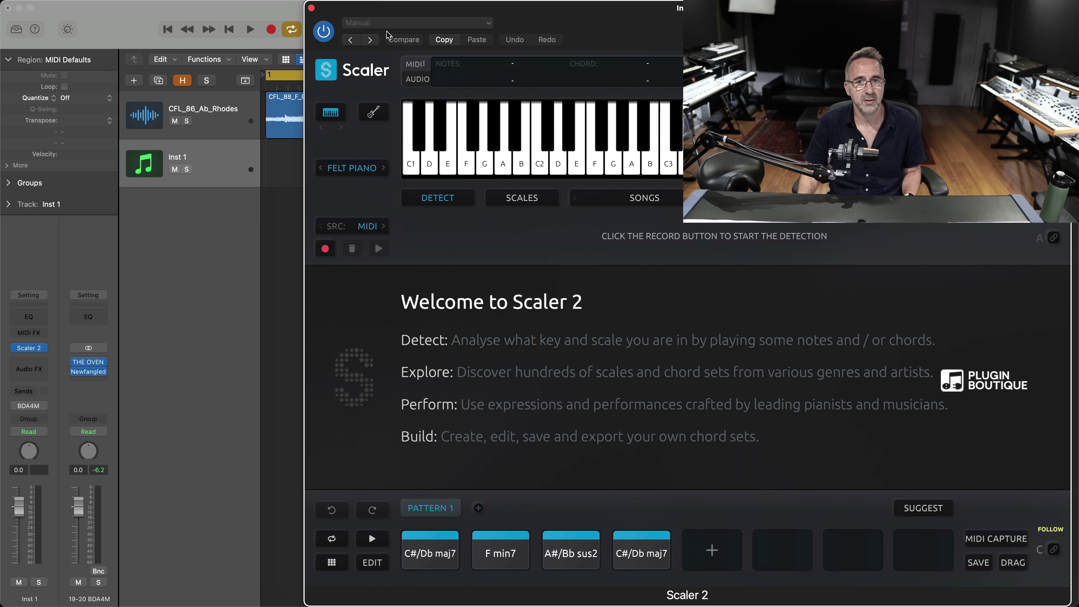
pyautogui.click(427, 552)
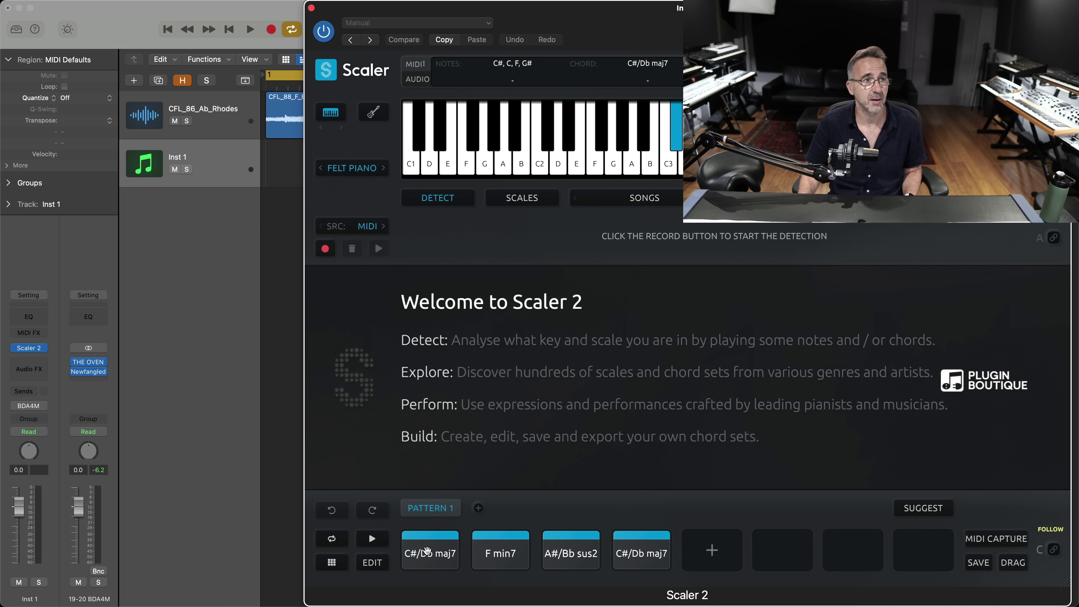
pyautogui.click(502, 555)
pyautogui.click(563, 555)
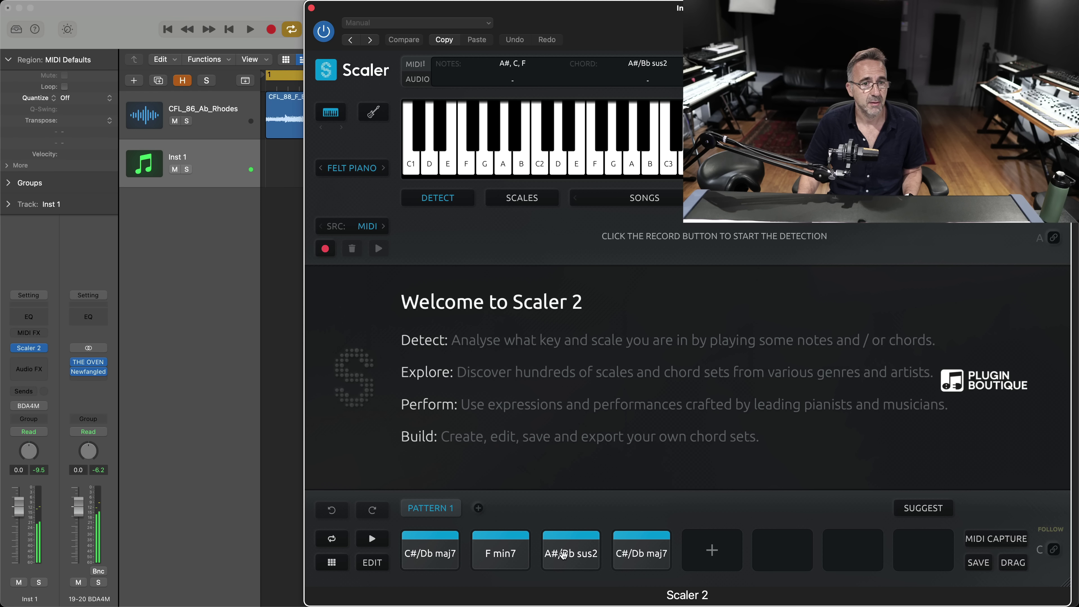
pyautogui.click(636, 547)
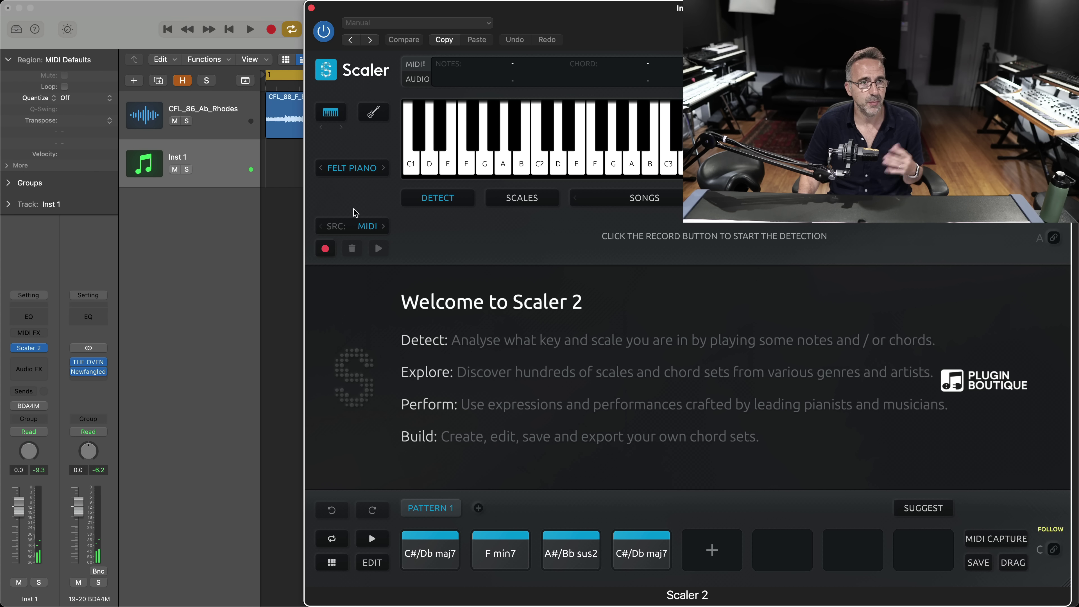
# - Set the Scaler 2 sound to Celestial Existence and preview it with the first pattern chord
pyautogui.click(355, 169)
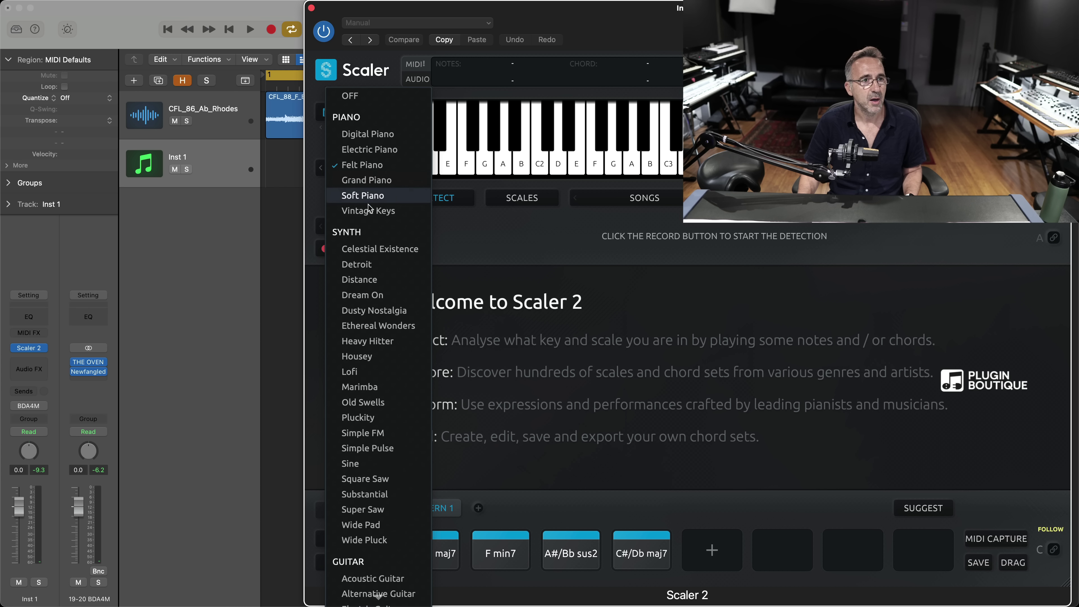
pyautogui.click(381, 249)
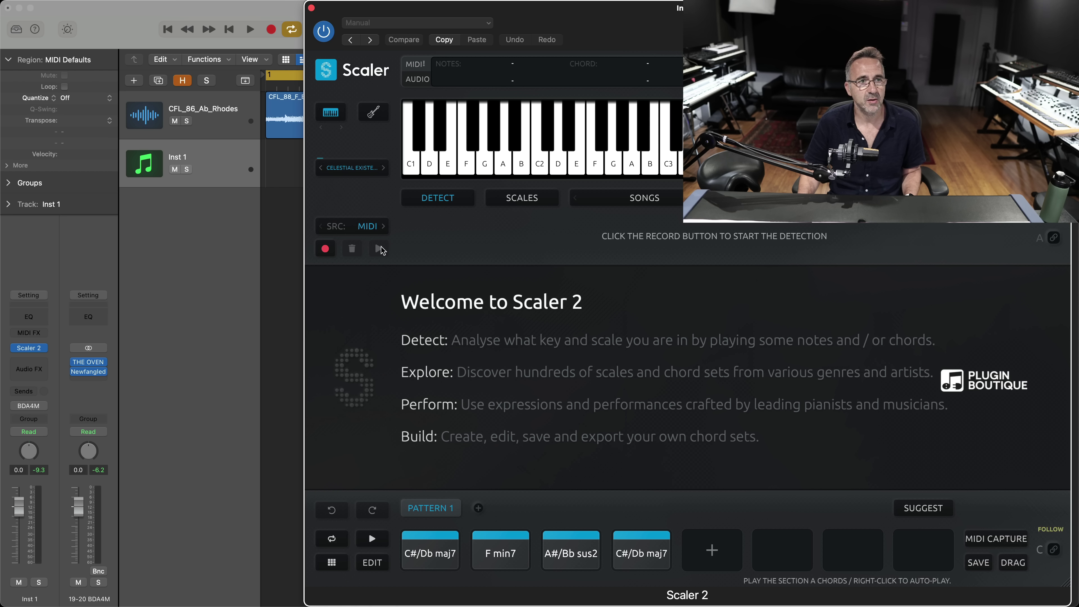
pyautogui.click(424, 550)
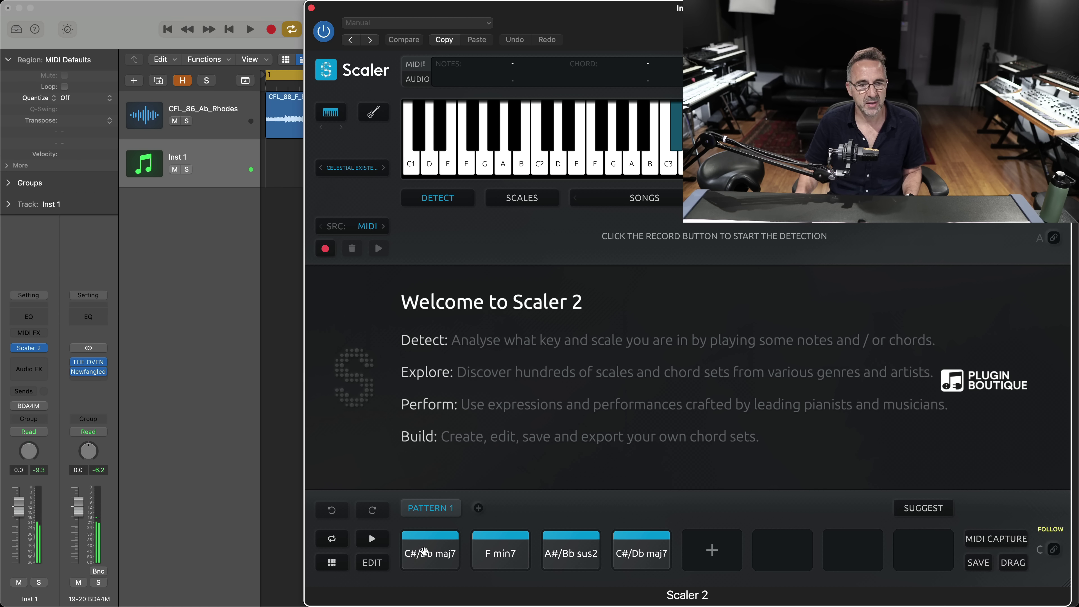
# - Start the project playback and trigger the four pattern chords in order along with the audio loop
pyautogui.press('space')
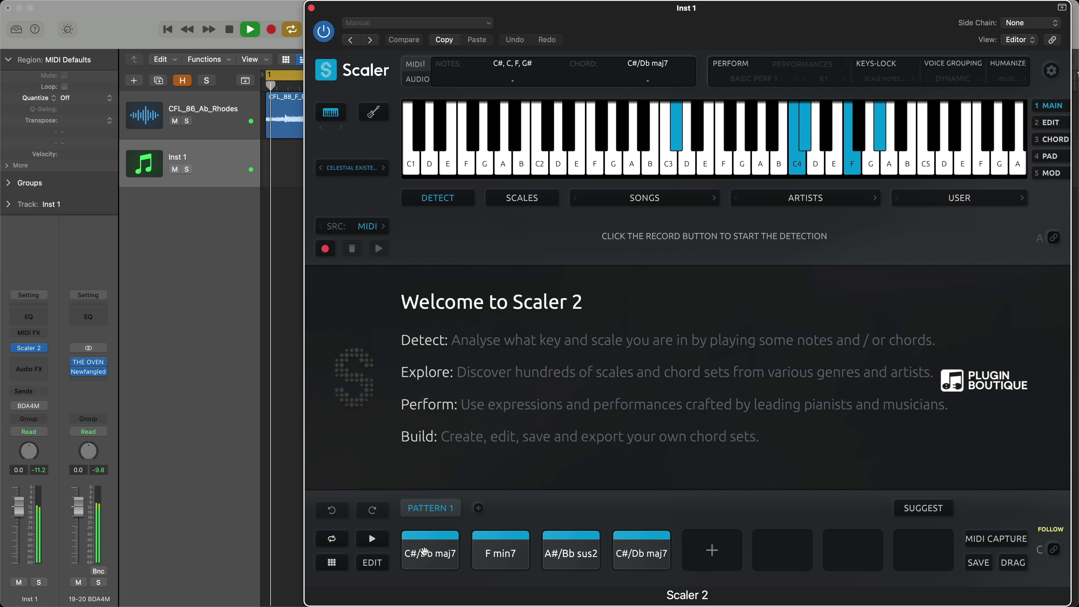
pyautogui.click(488, 553)
pyautogui.click(571, 552)
pyautogui.click(649, 551)
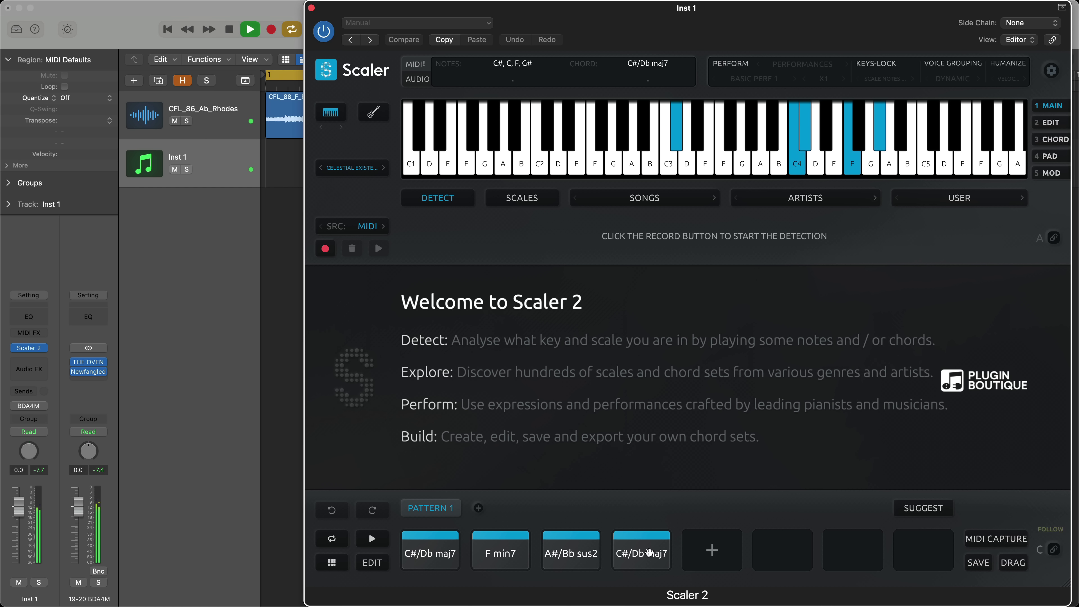
pyautogui.click(430, 553)
pyautogui.click(481, 553)
pyautogui.click(571, 552)
pyautogui.click(630, 554)
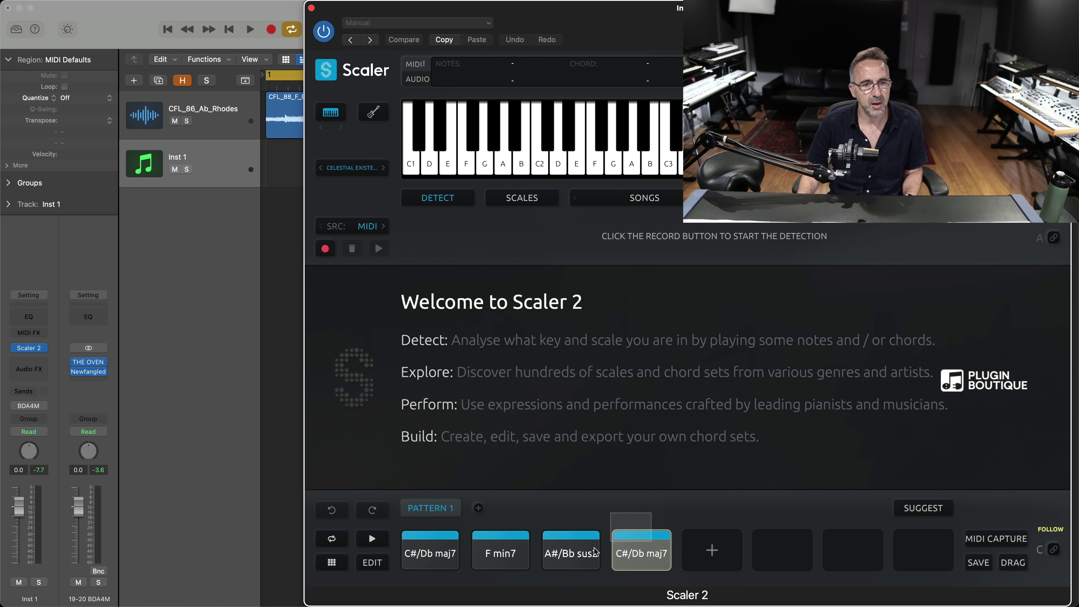
# - Select all four chords of Pattern 1 in Scaler 2 and run Detect on them
pyautogui.moveTo(611, 546); pyautogui.dragTo(424, 552)
pyautogui.rightClick(423, 552)
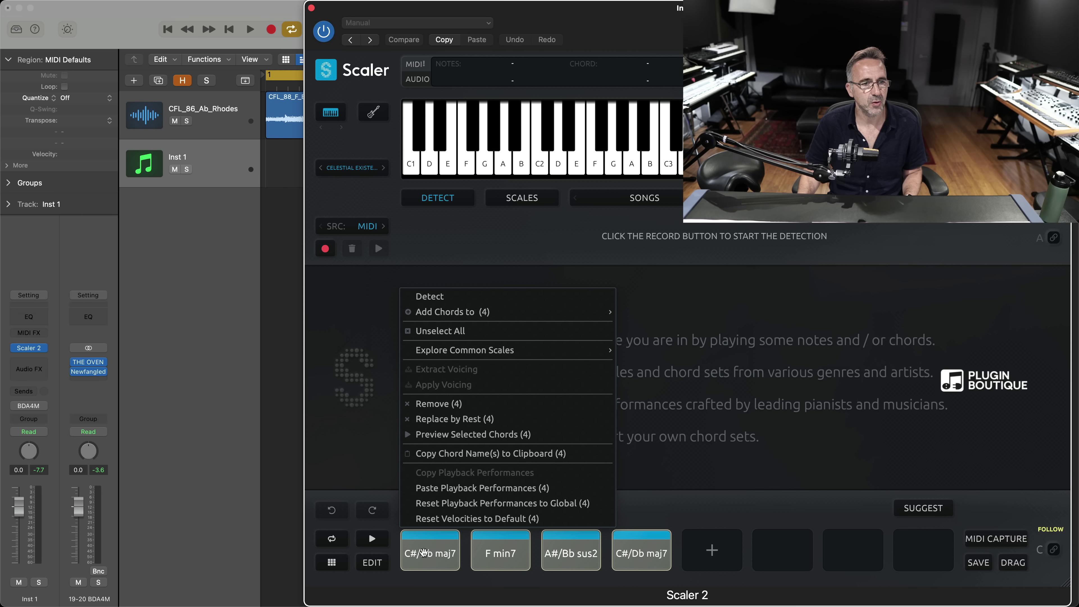
pyautogui.click(462, 299)
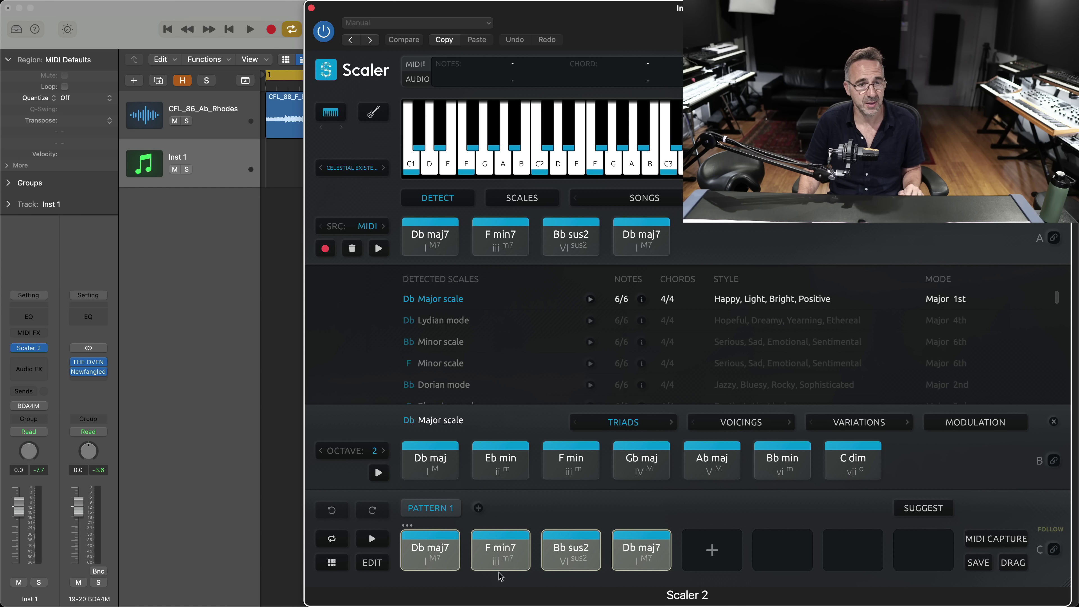
# - Choose the F Minor scale among the detected scales and preview its F min, Ab maj and Bb min triads
pyautogui.click(443, 364)
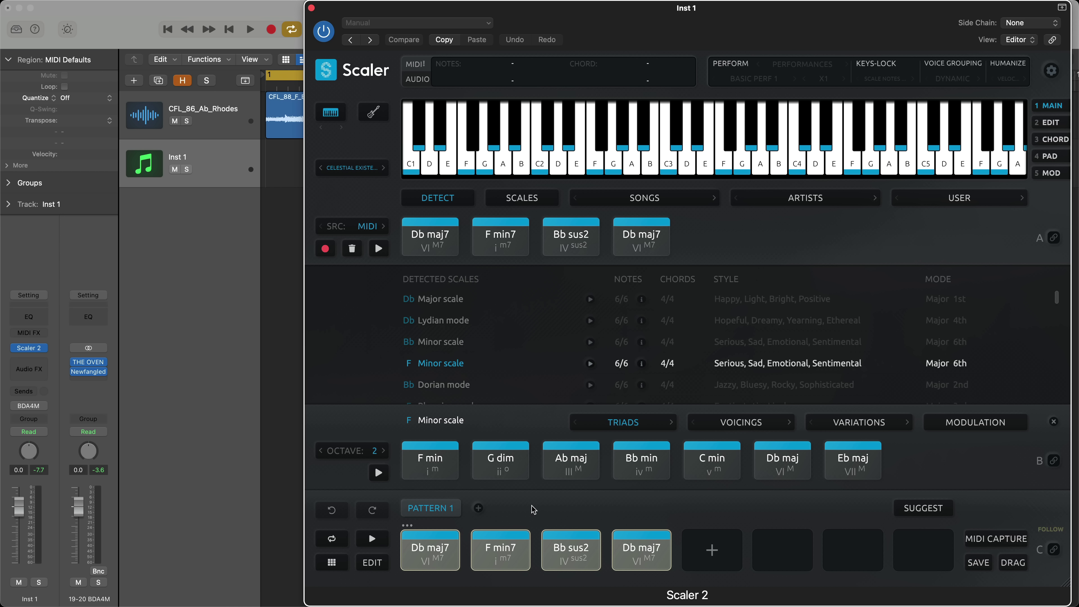
pyautogui.click(448, 463)
pyautogui.click(571, 461)
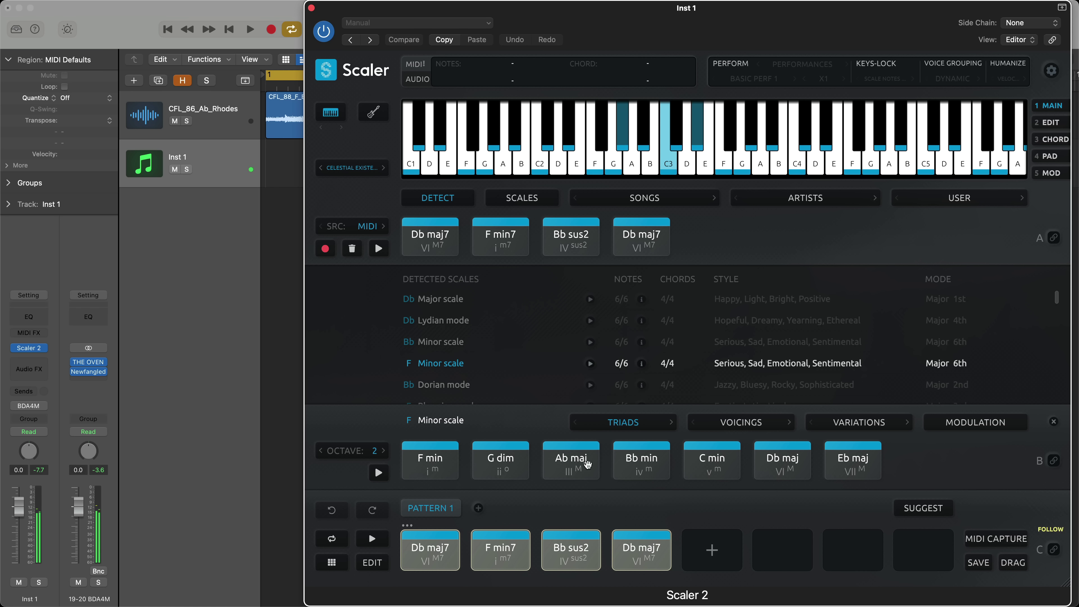
pyautogui.click(637, 468)
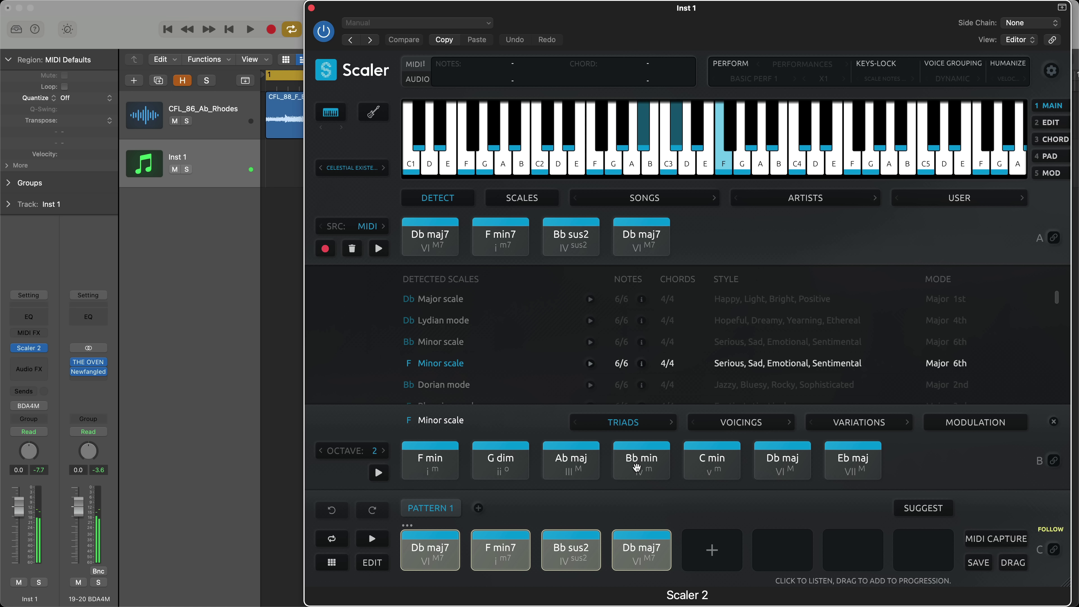
# - Compare the first Pattern 1 chord with the triads of the F Minor scale by previewing them in turn
pyautogui.click(412, 558)
pyautogui.click(727, 464)
pyautogui.click(421, 568)
pyautogui.click(424, 474)
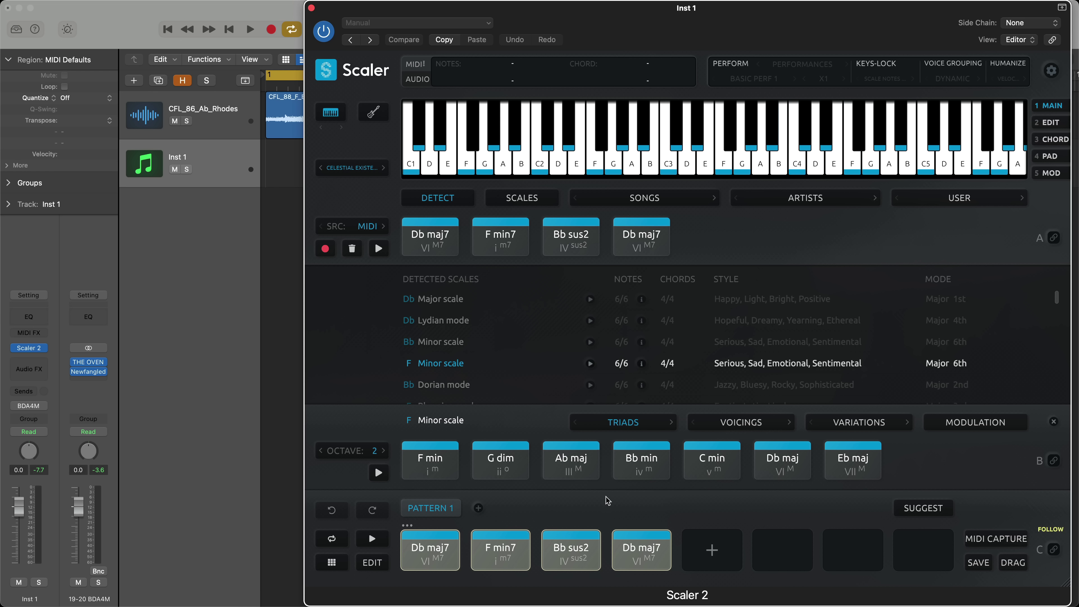
pyautogui.click(637, 474)
pyautogui.click(639, 449)
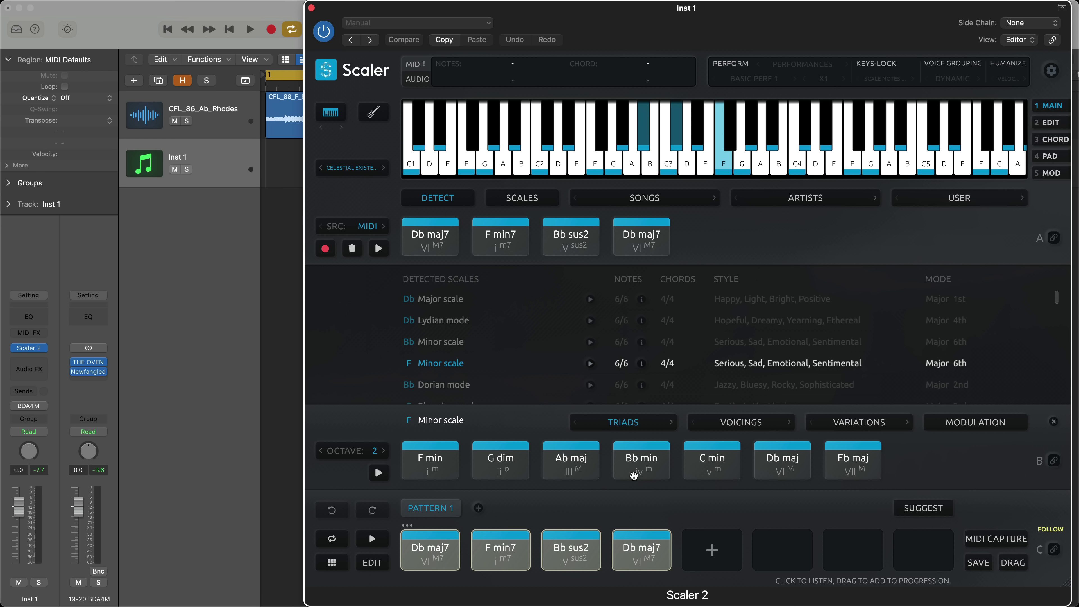
pyautogui.click(798, 462)
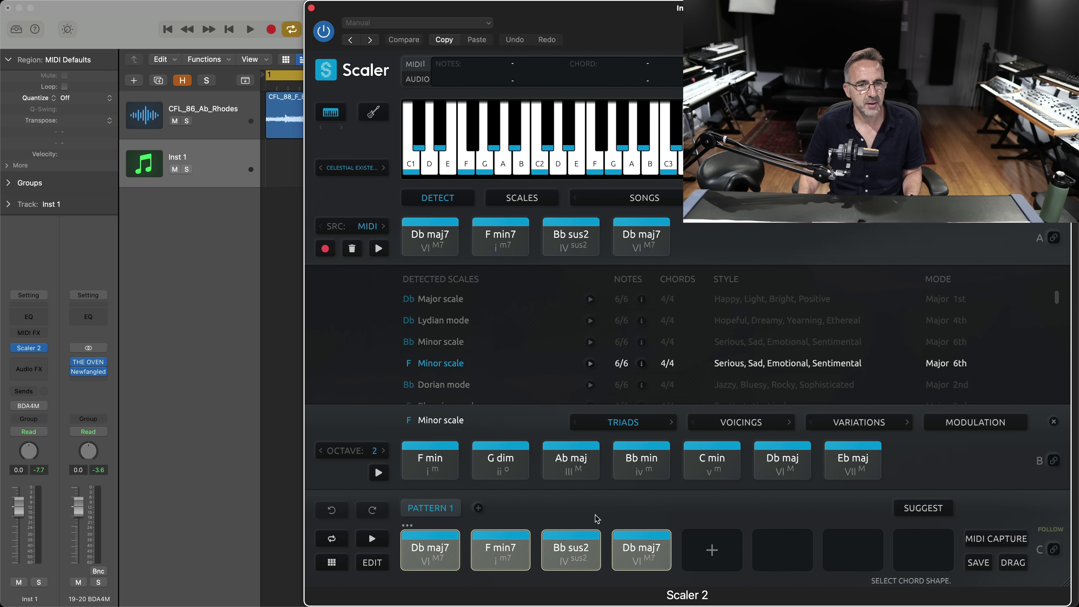
pyautogui.click(589, 450)
pyautogui.click(508, 465)
# - Play the Db maj, F min, Ab maj and Bb min triads along with the audio loop and stop playback
pyautogui.click(806, 463)
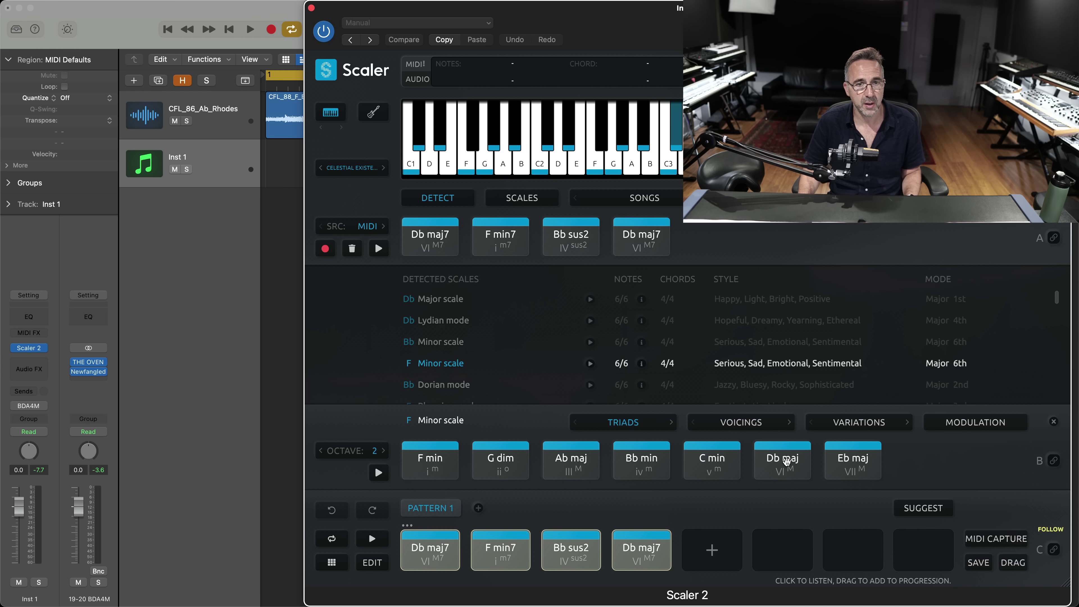
pyautogui.press('space')
pyautogui.click(427, 459)
pyautogui.click(571, 459)
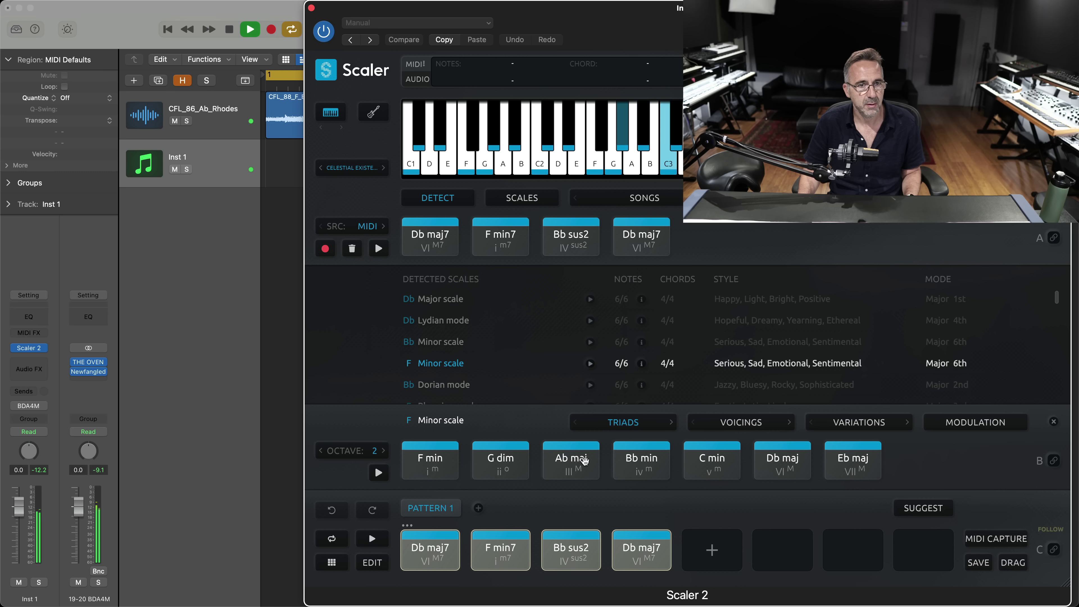
pyautogui.click(648, 452)
pyautogui.press('space')
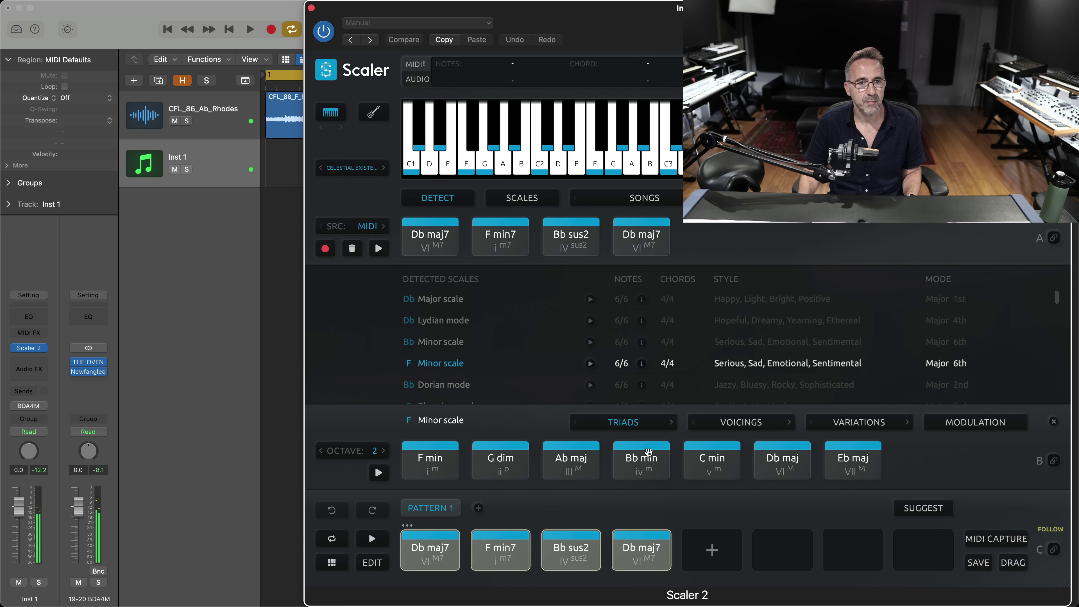
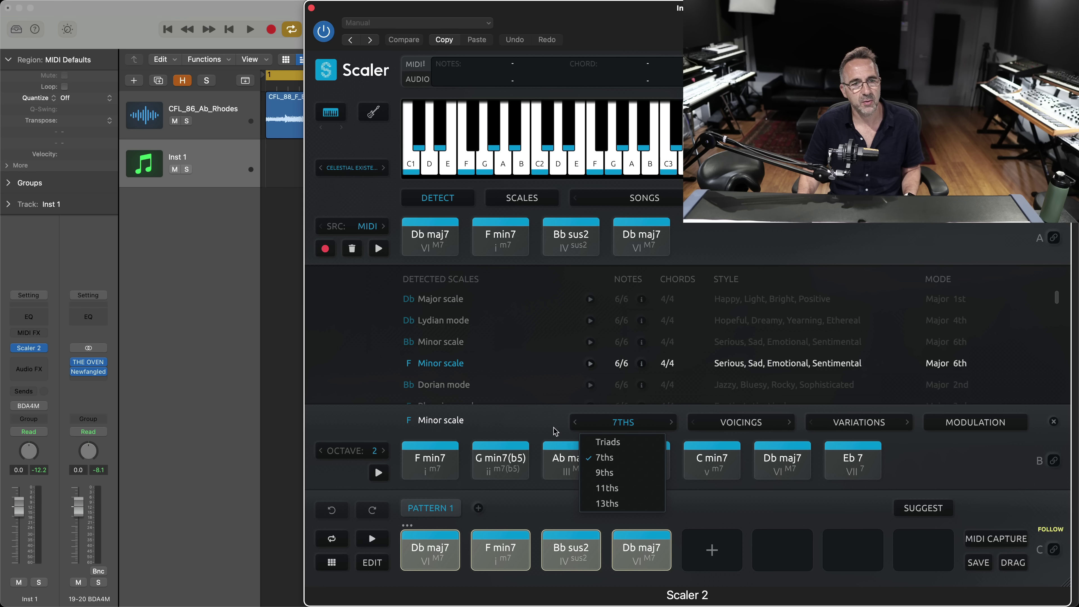
# - Show the F Minor scale chords as 7ths and preview them with the audio loop, including Ab maj7 and Db maj7
pyautogui.click(586, 467)
pyautogui.click(771, 461)
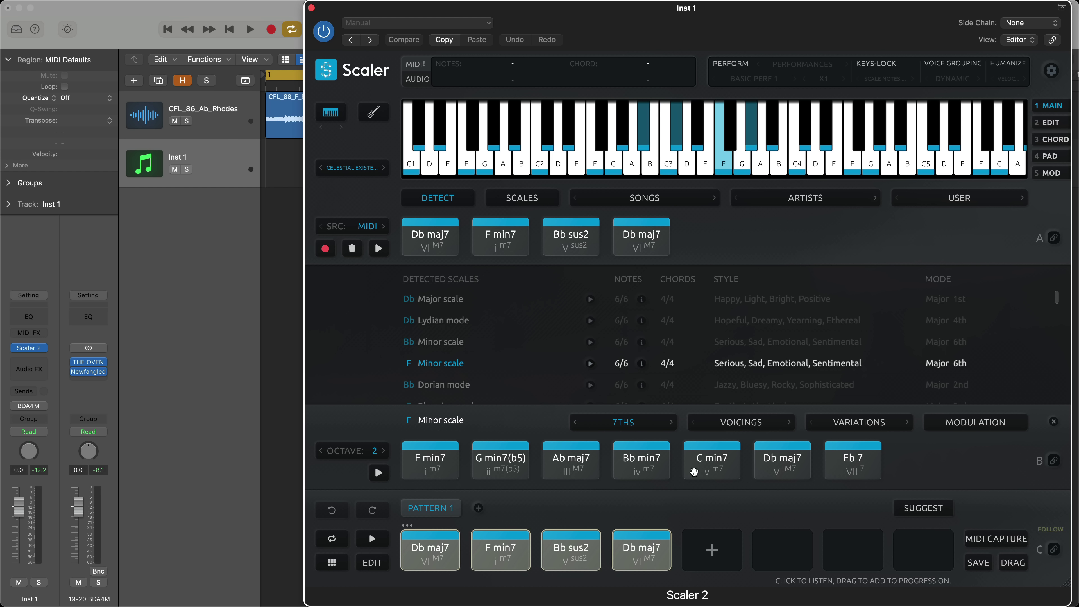
pyautogui.press('space')
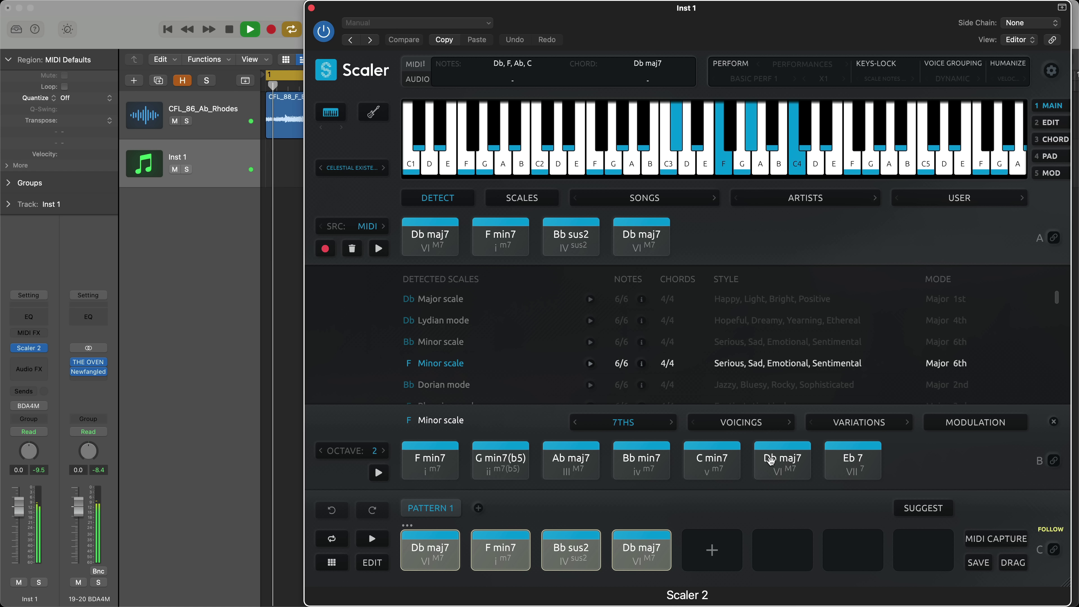
pyautogui.press('space')
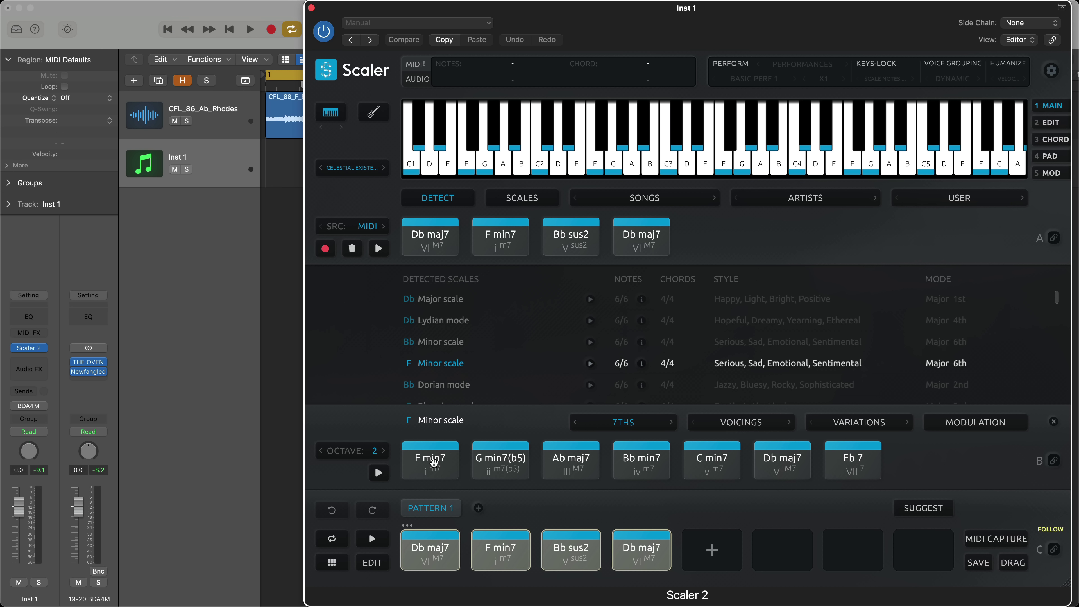
# - Apply Voicing 1 to the F Minor scale chords and listen to them along with the audio loop
pyautogui.click(712, 426)
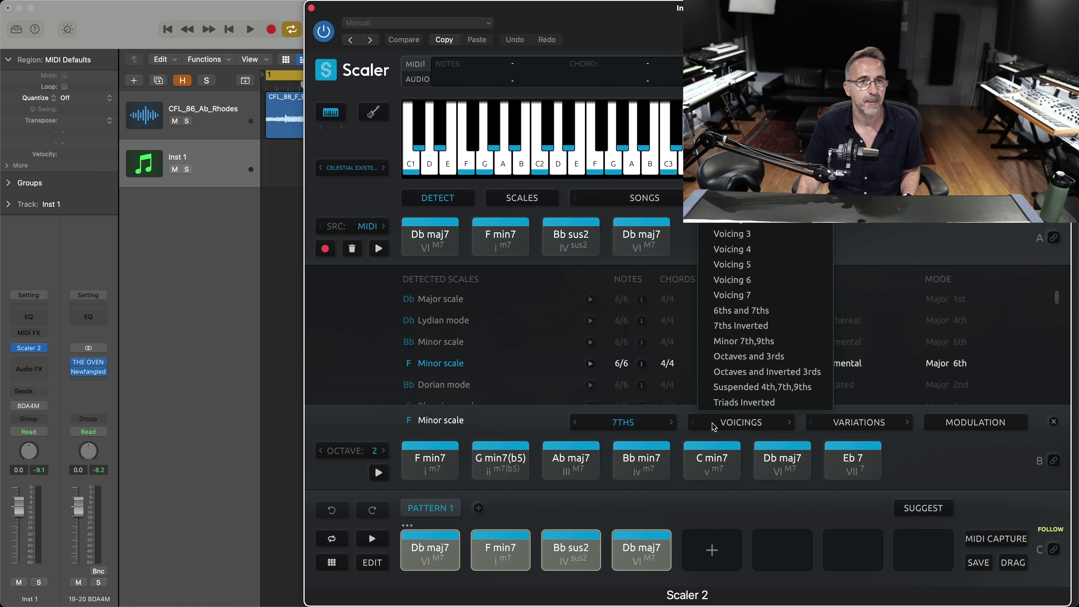
pyautogui.click(726, 421)
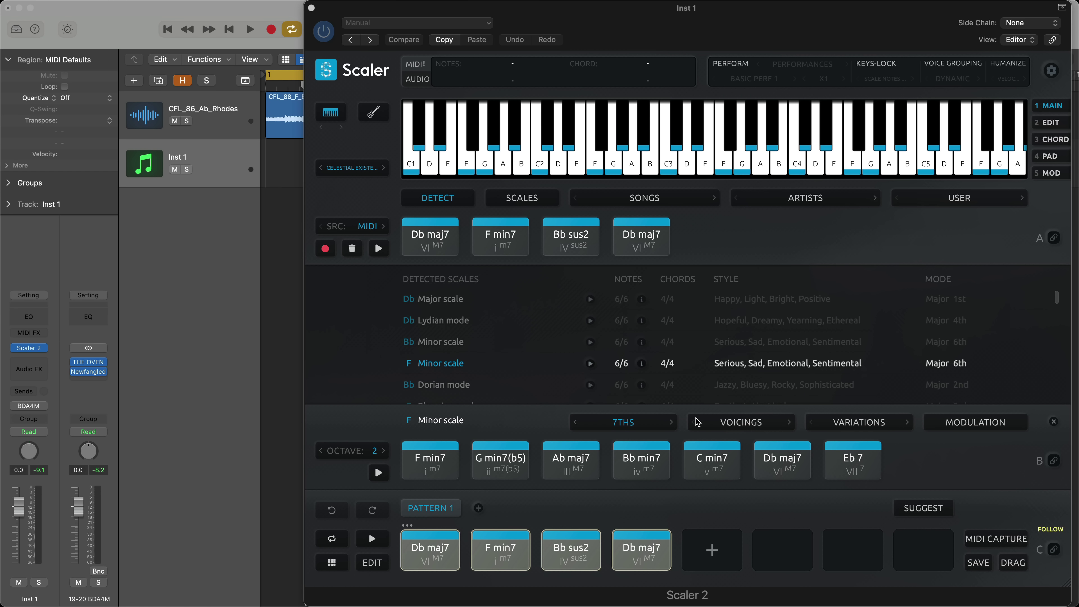
pyautogui.click(722, 422)
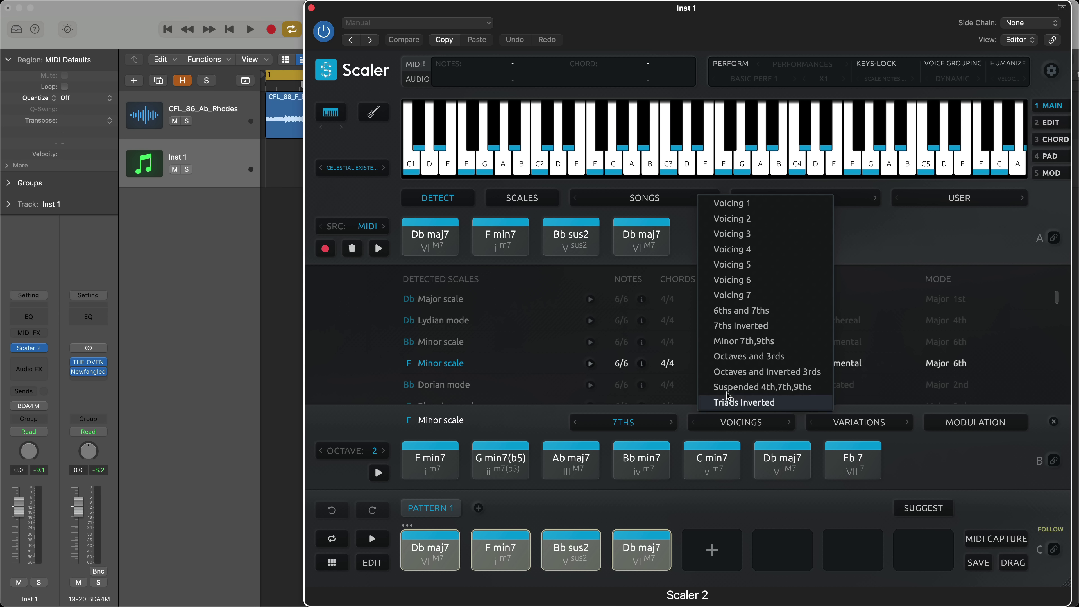
pyautogui.click(743, 204)
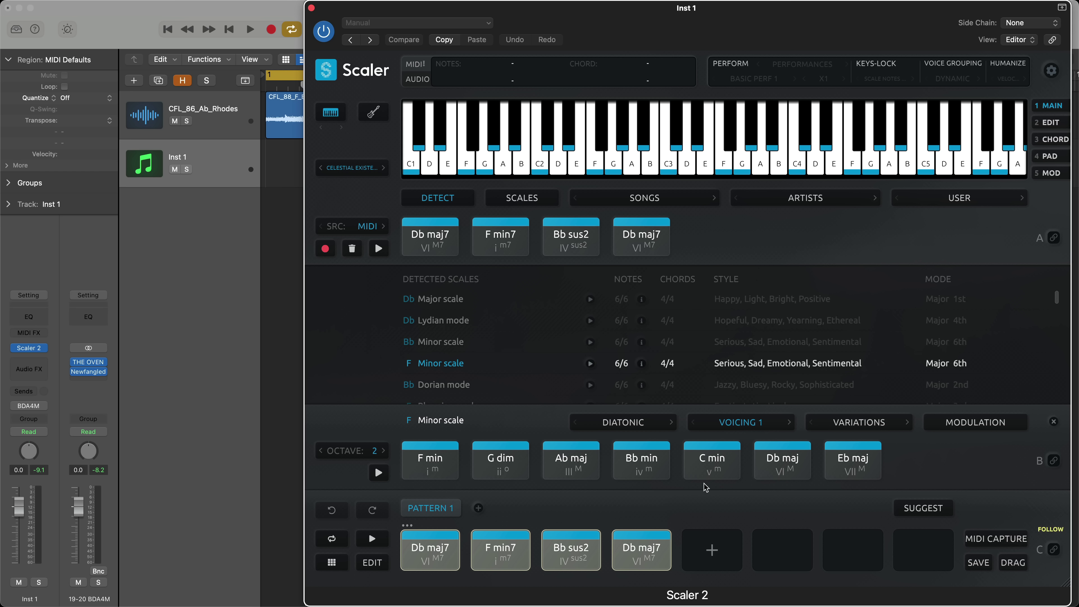
pyautogui.press('space')
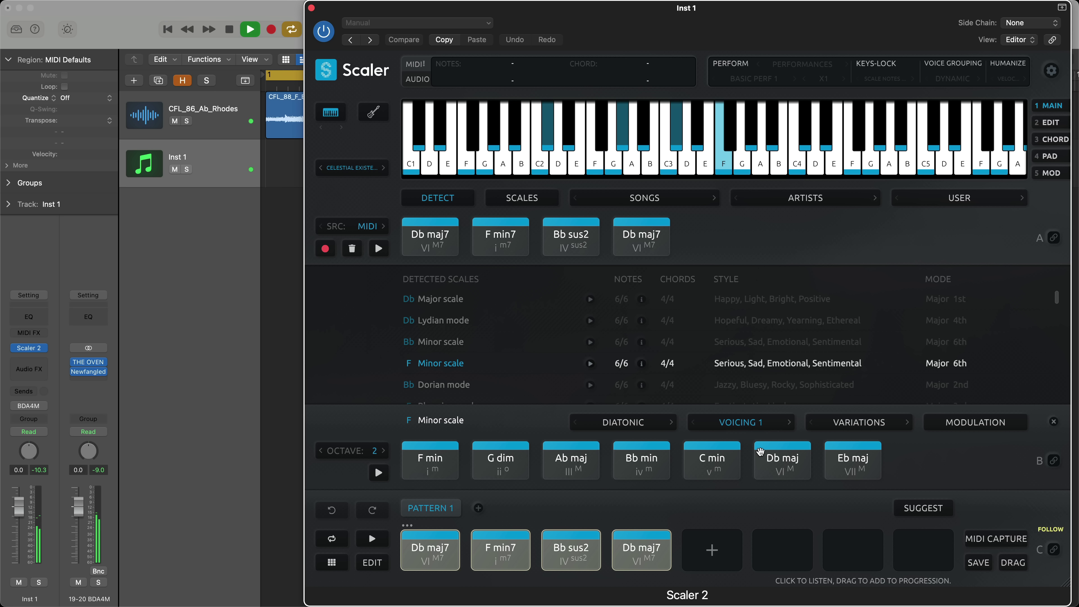
pyautogui.press('space')
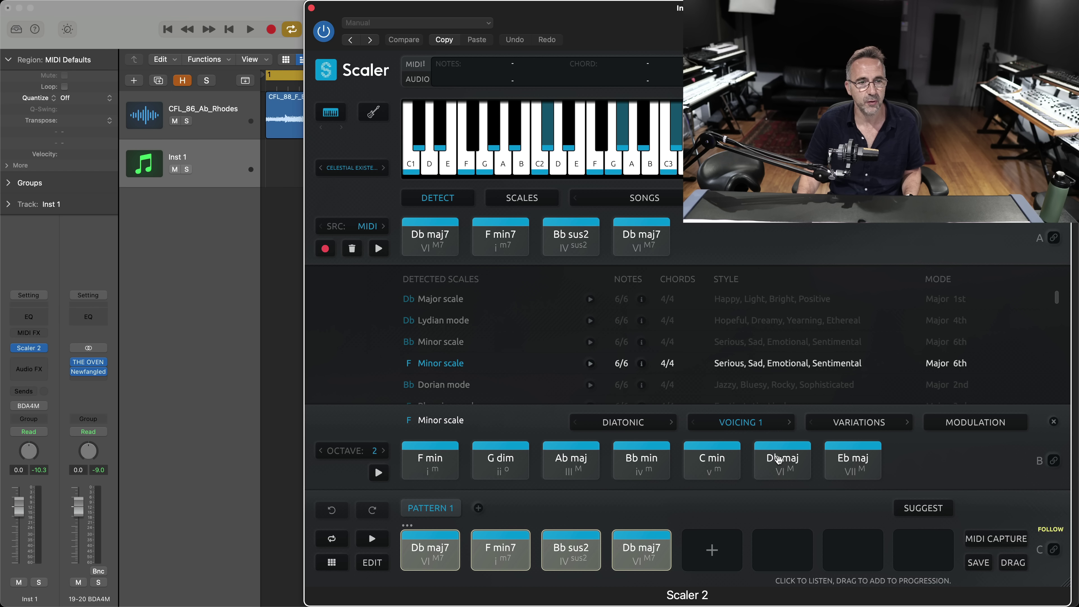
# - Replace the first and fourth Pattern 1 chords with the Voicing 1 Db maj and the second with F min
pyautogui.moveTo(781, 458); pyautogui.dragTo(433, 547)
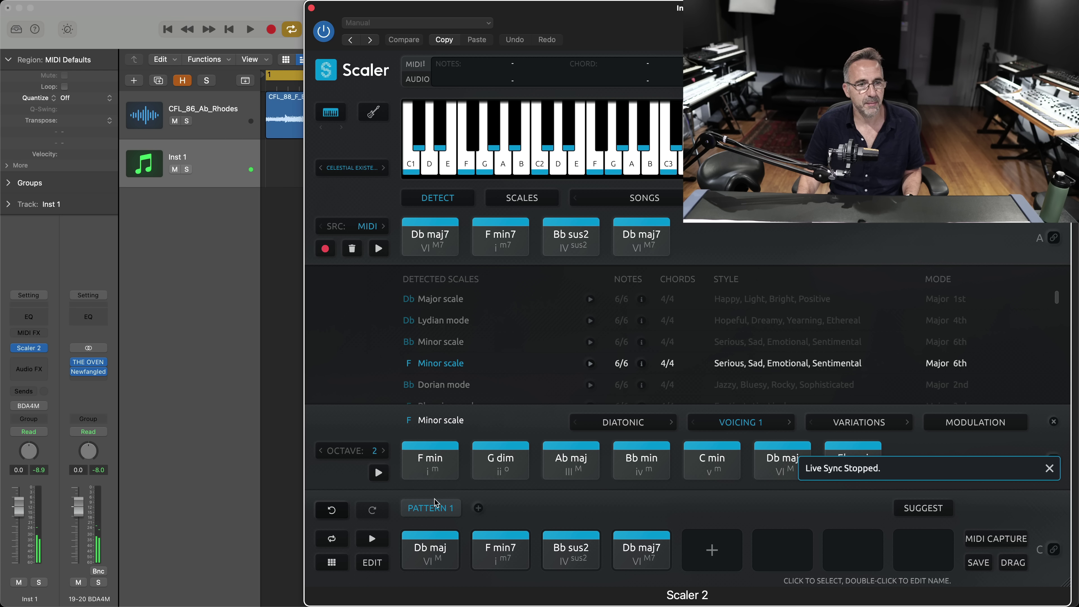
pyautogui.moveTo(430, 459); pyautogui.dragTo(497, 549)
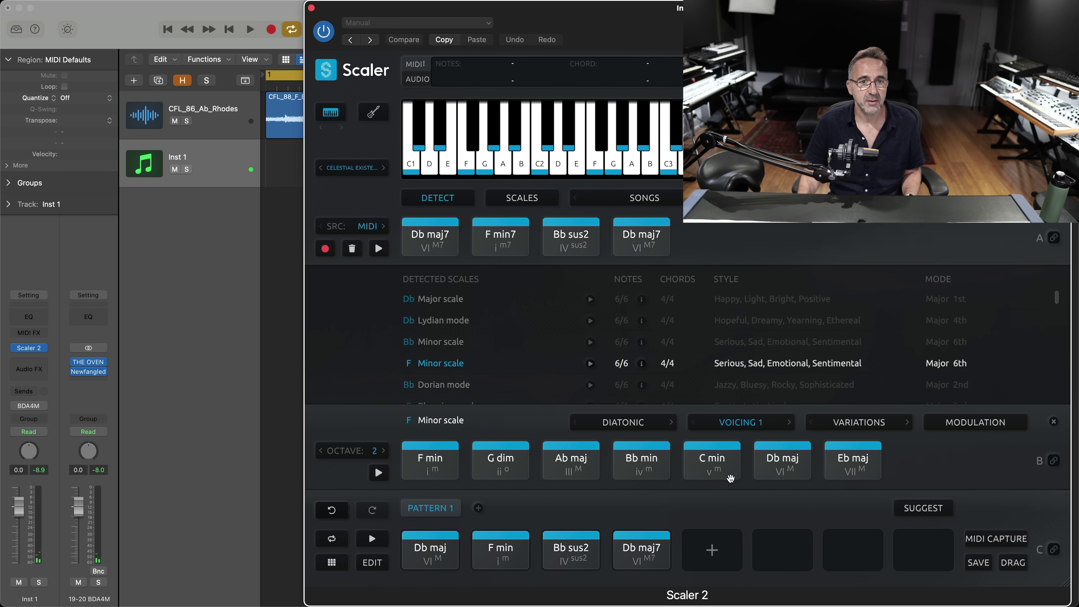
pyautogui.click(780, 469)
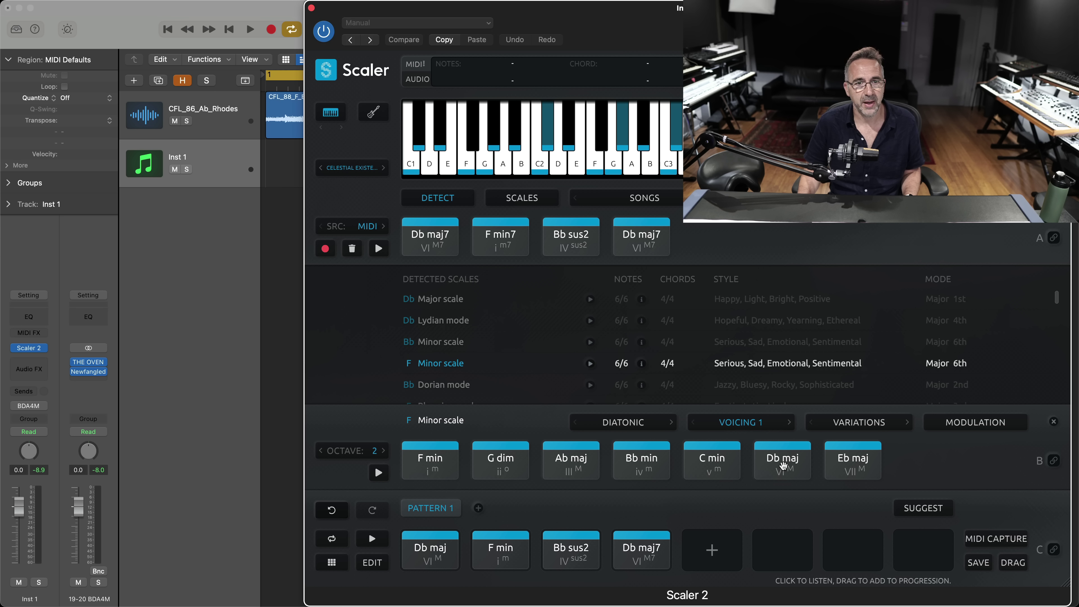
pyautogui.moveTo(782, 465); pyautogui.dragTo(658, 544)
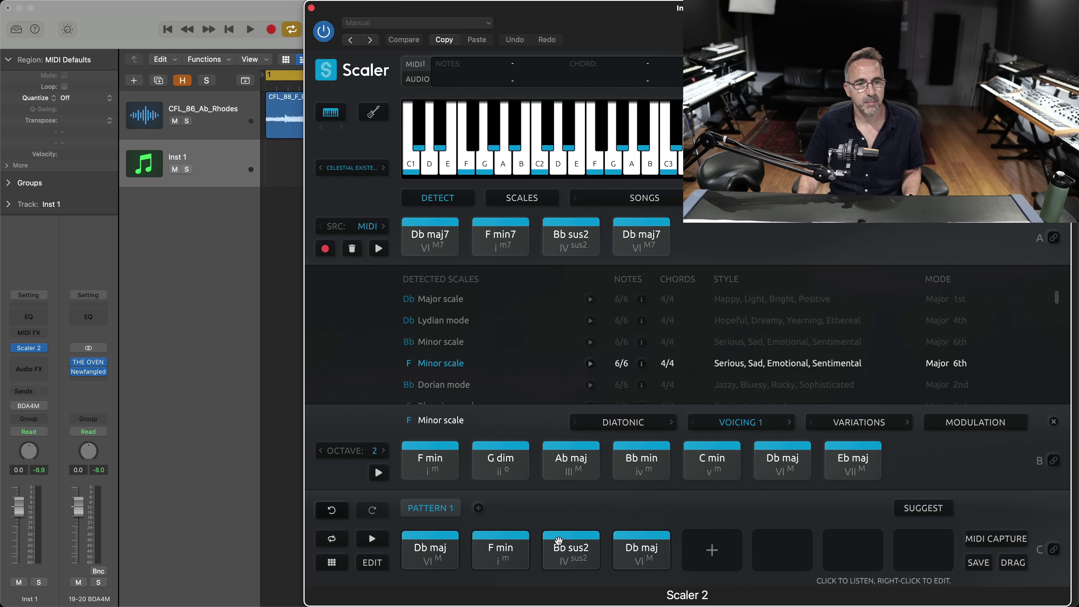
# - Preview the Voicing 1 Bb min chord and show the chord variations for the subdominant Bb
pyautogui.click(634, 468)
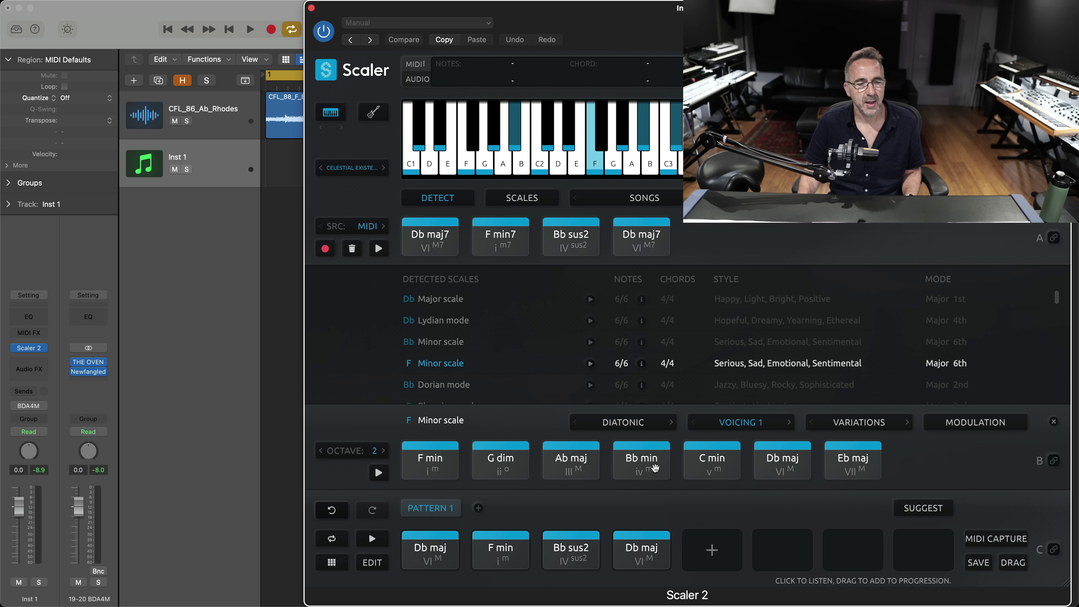
pyautogui.click(846, 425)
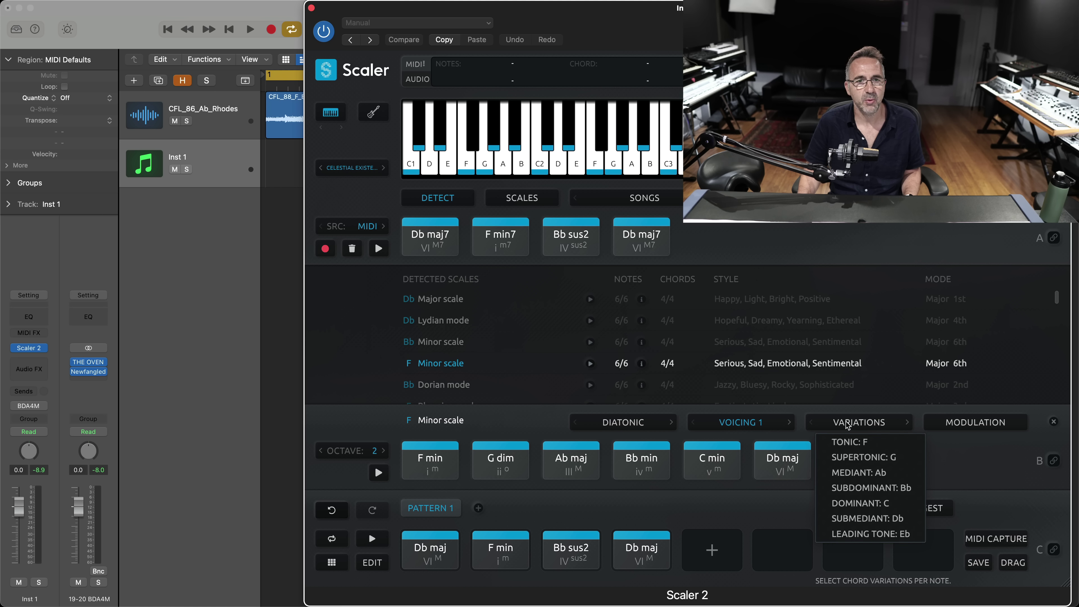
pyautogui.click(890, 489)
# - Audition the subdominant Bb variations, including Bb min7, Bb min7 11, Bb min7 13 and Bb sus2
pyautogui.click(636, 454)
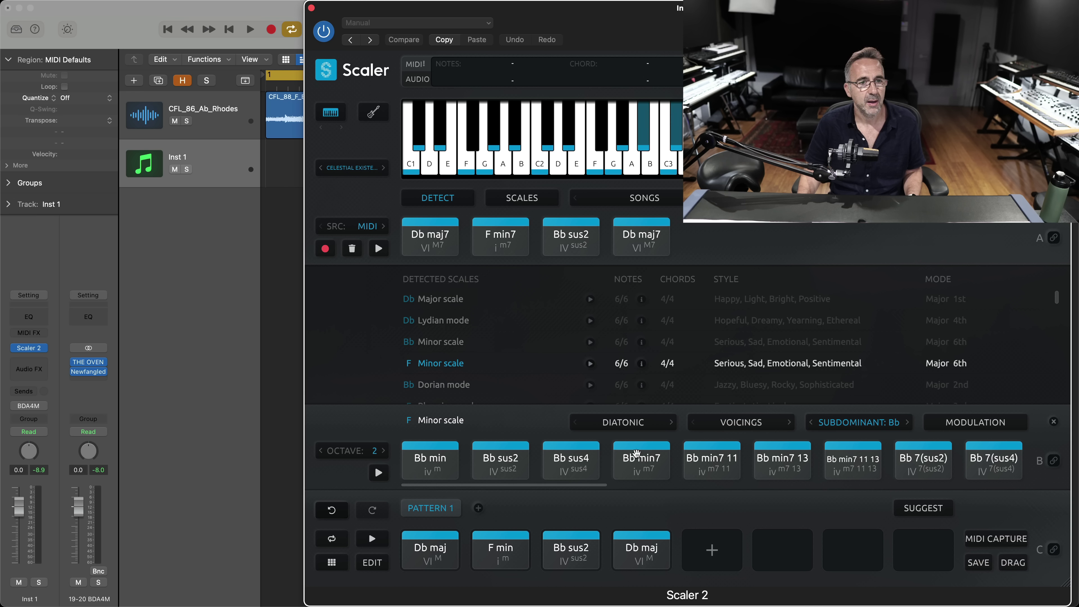
pyautogui.click(714, 466)
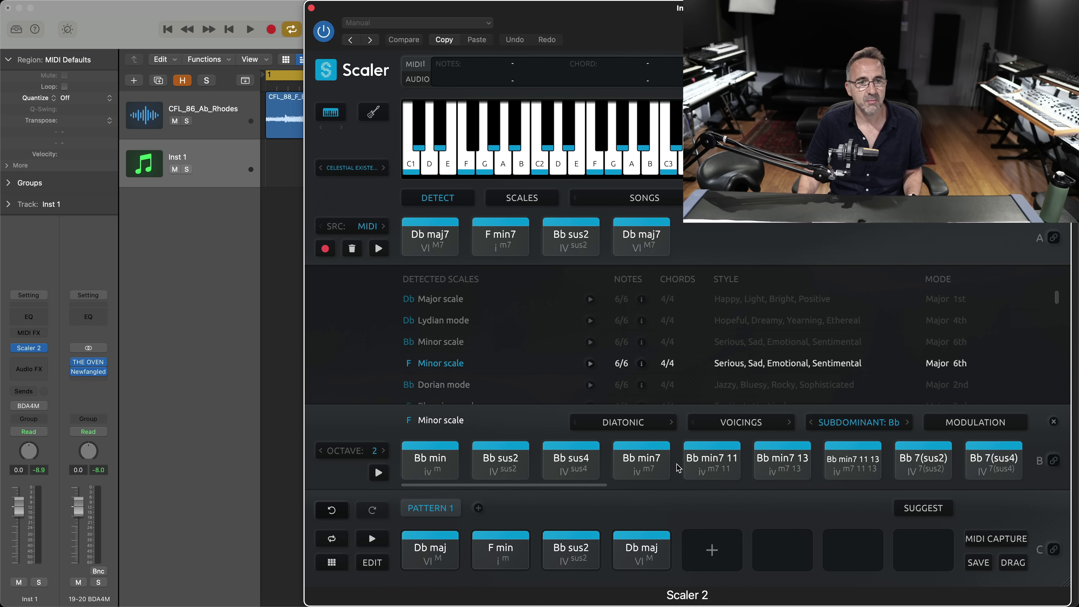
pyautogui.click(890, 474)
pyautogui.click(790, 461)
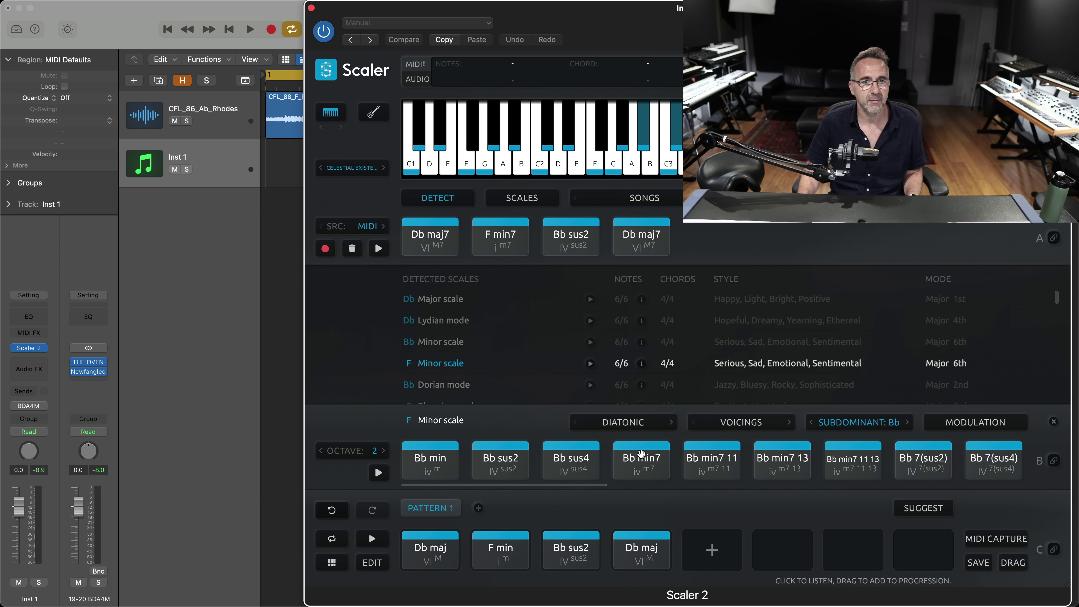
pyautogui.click(492, 477)
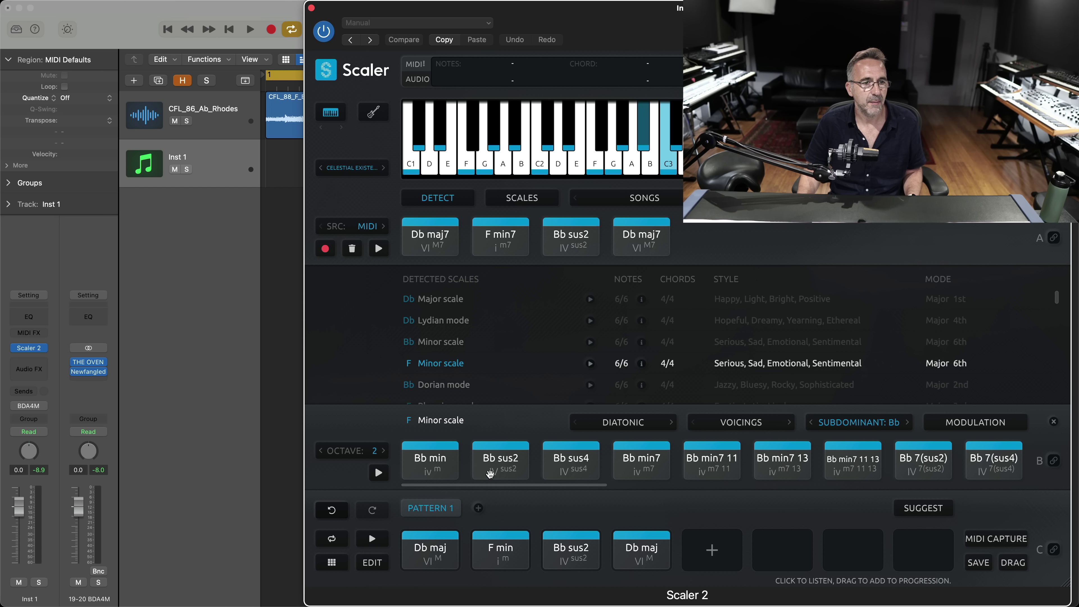
# - Compare the Bb sus2 variation with the third Pattern 1 chord and replace that chord with the variation
pyautogui.click(501, 464)
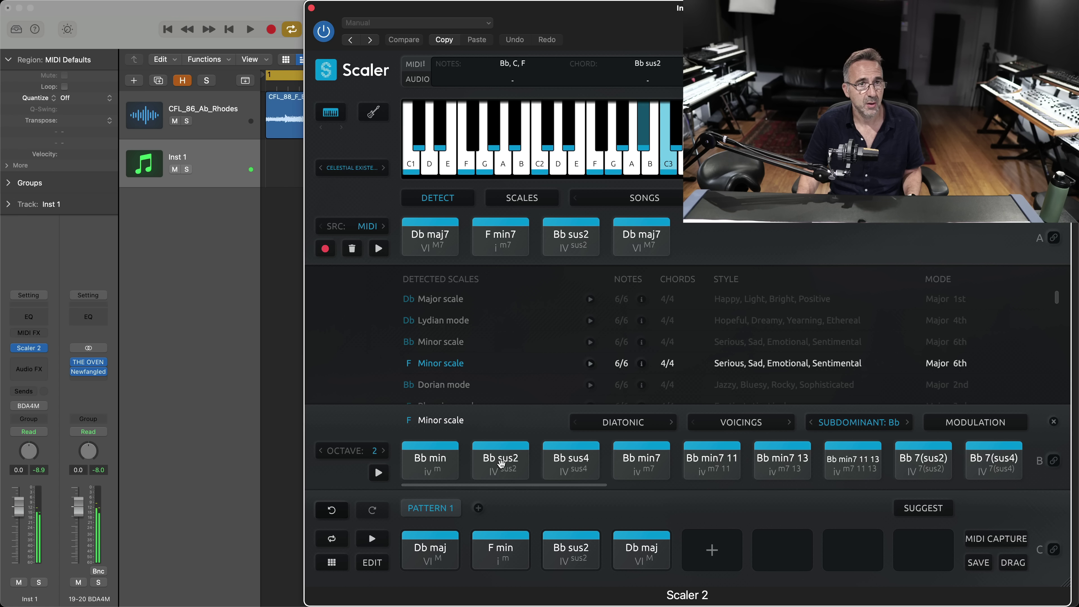
pyautogui.click(563, 553)
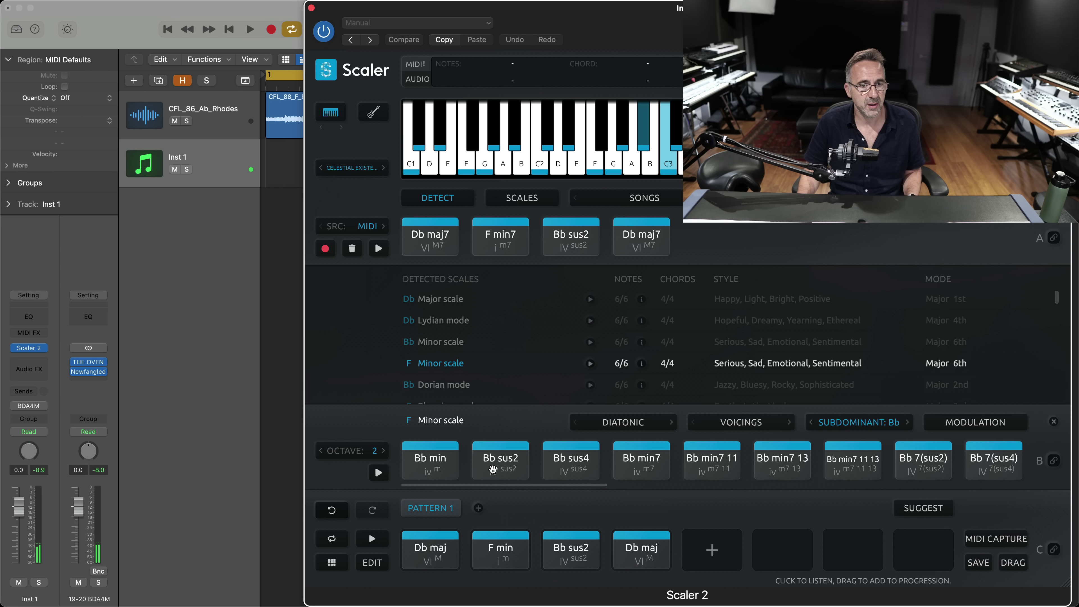
pyautogui.moveTo(492, 469); pyautogui.dragTo(550, 544)
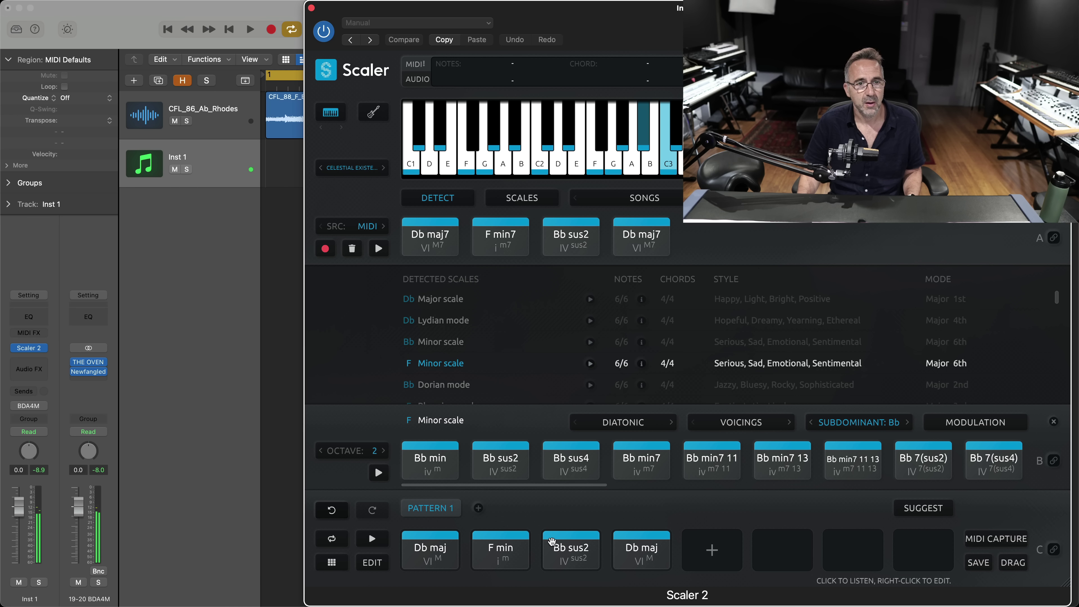
pyautogui.click(727, 423)
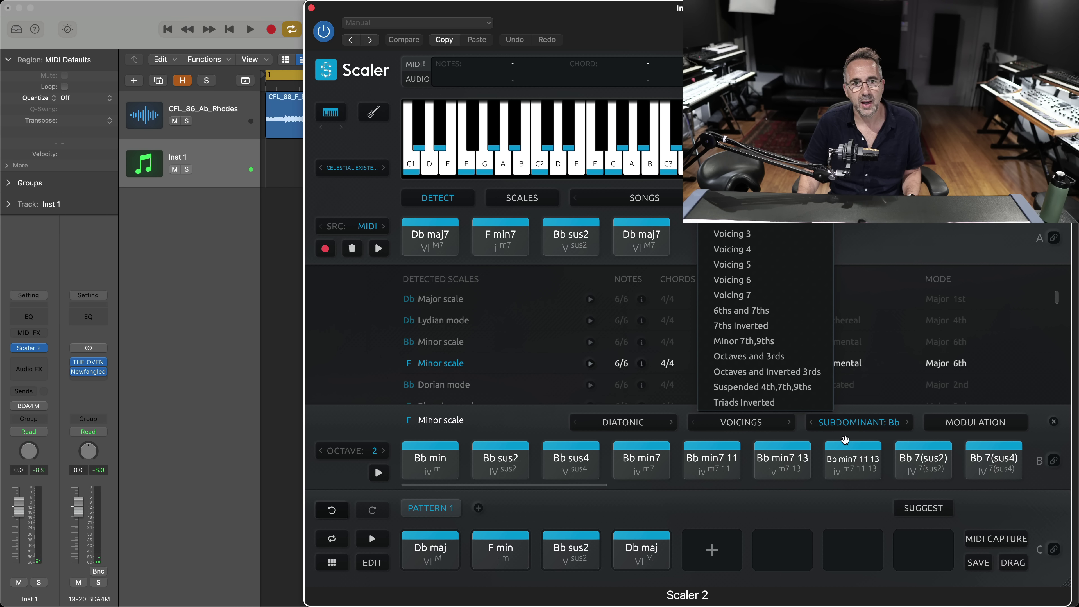
pyautogui.click(853, 423)
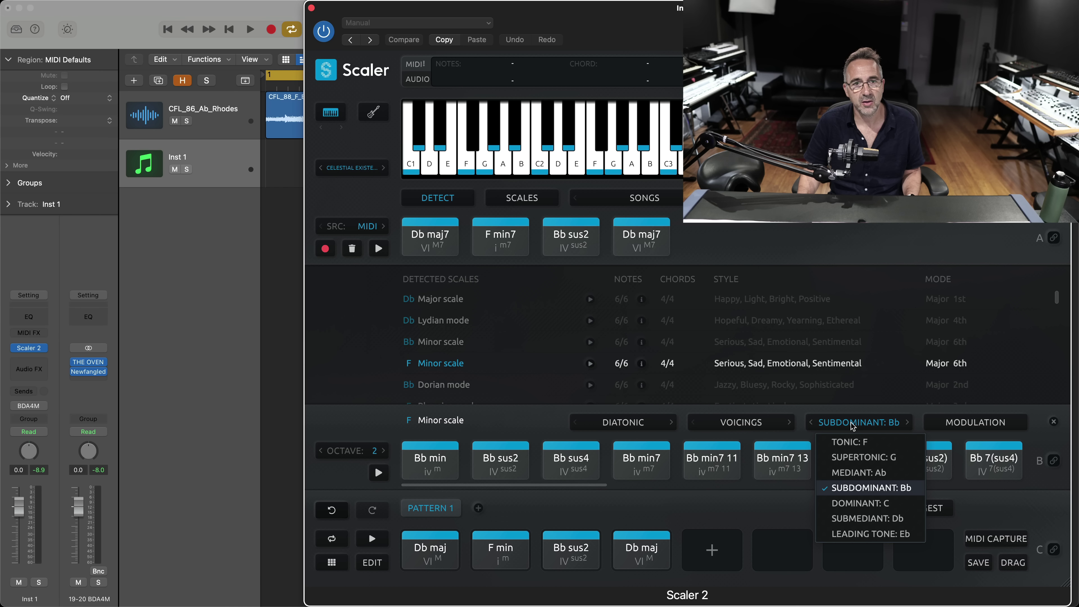
pyautogui.click(801, 438)
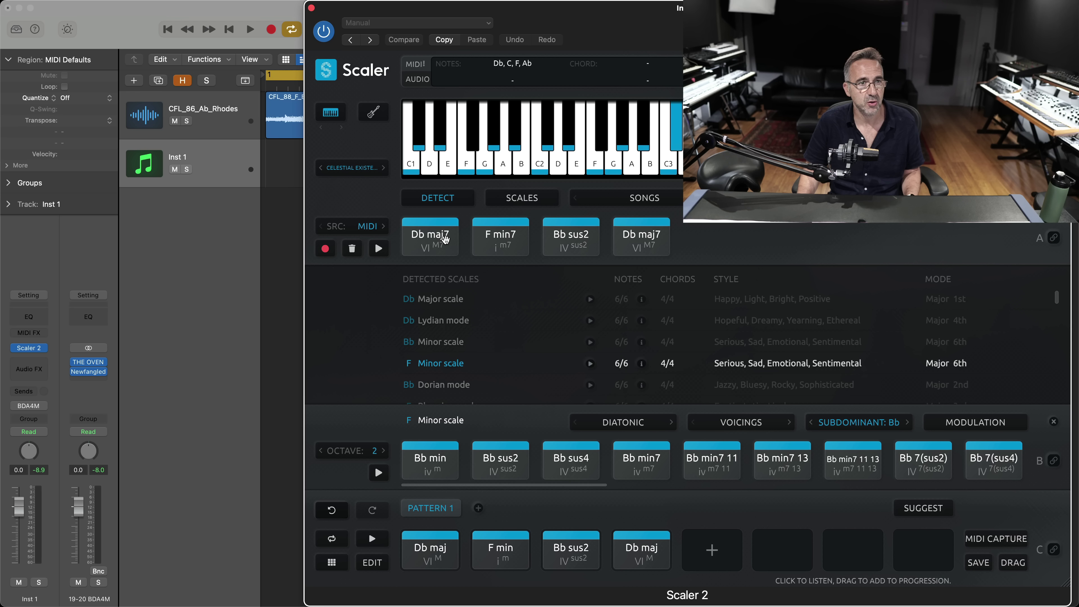
# - Audition the detected Bb sus2 and last Db maj7 chords and compare them with the first Pattern 1 chord
pyautogui.click(562, 246)
pyautogui.click(633, 234)
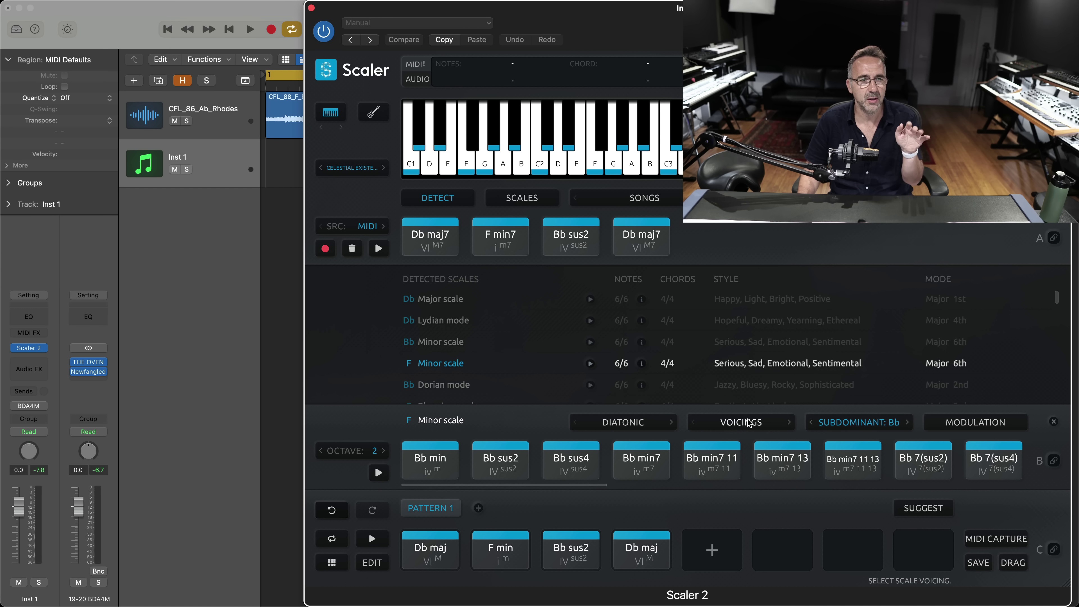
pyautogui.click(438, 546)
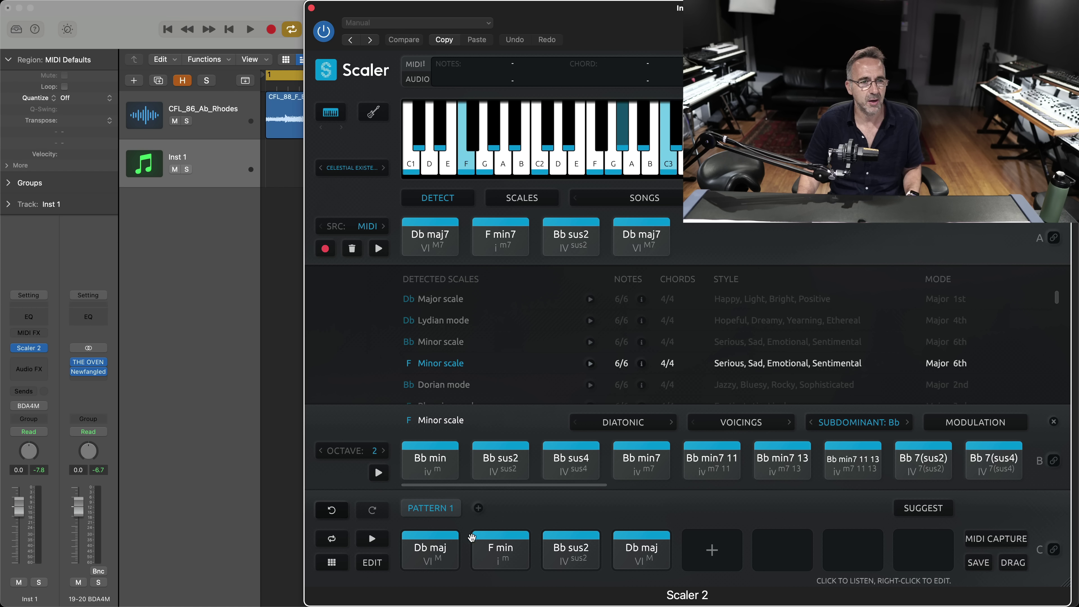
pyautogui.click(438, 546)
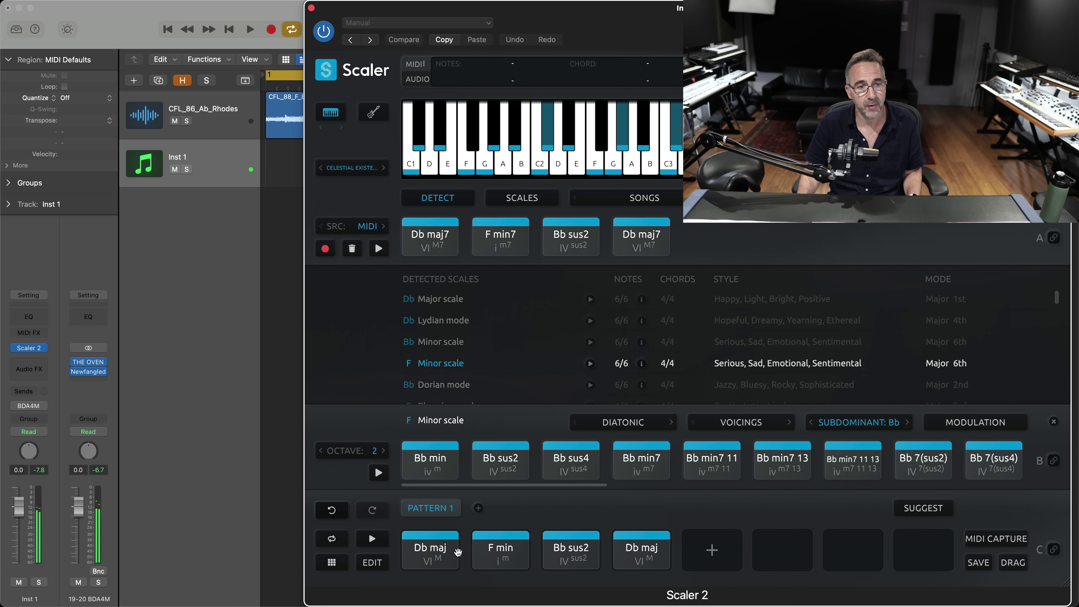
# - Play the Pattern 1 chords along with the audio loop and re-audition the fourth chord, Db maj, on its own
pyautogui.press('space')
pyautogui.click(506, 549)
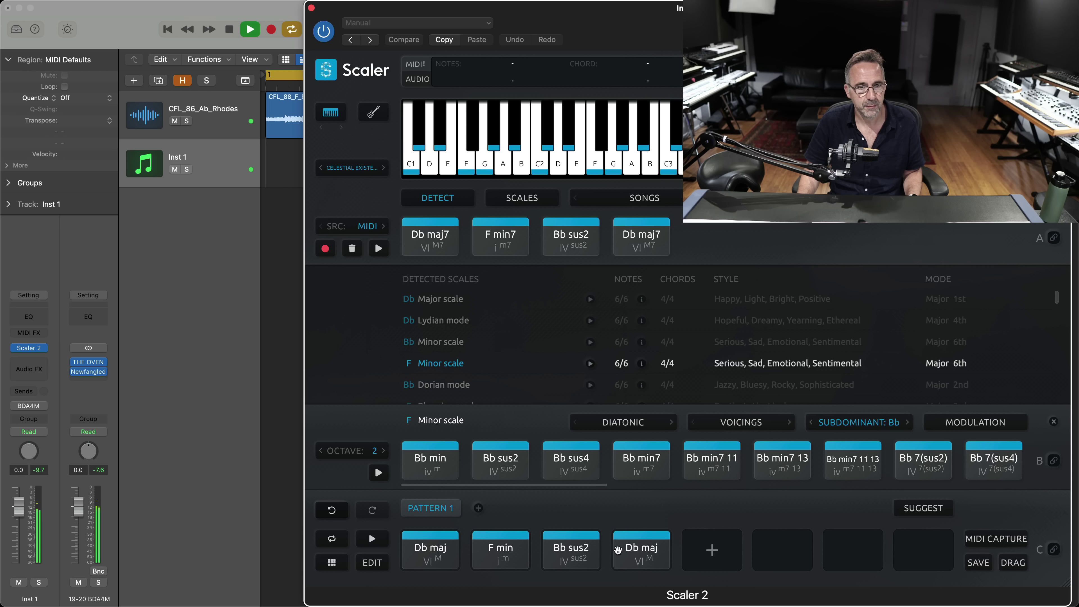
pyautogui.click(639, 548)
pyautogui.press('space')
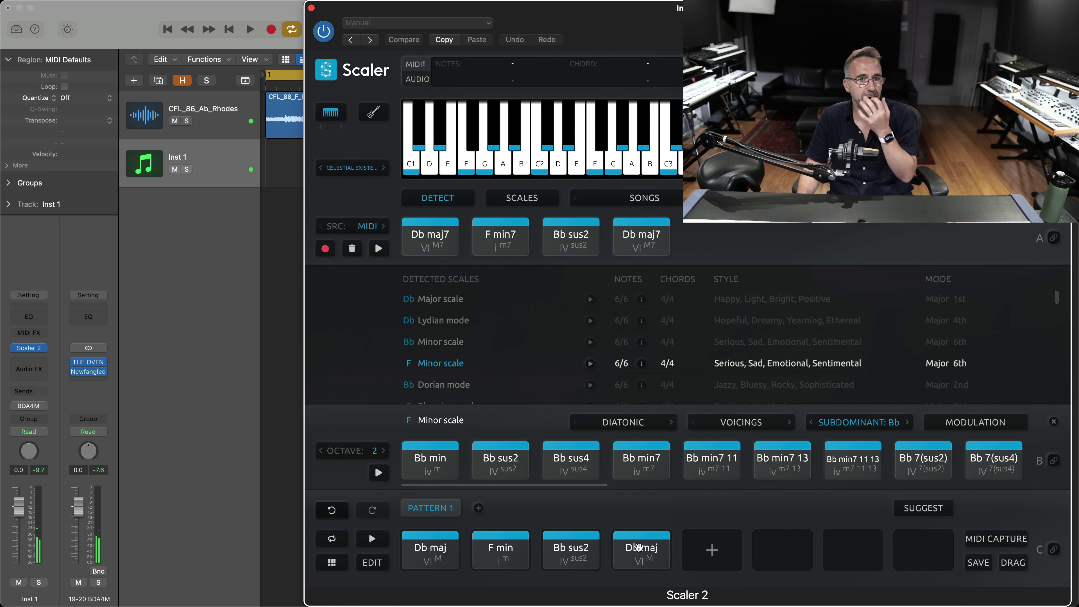
pyautogui.click(642, 547)
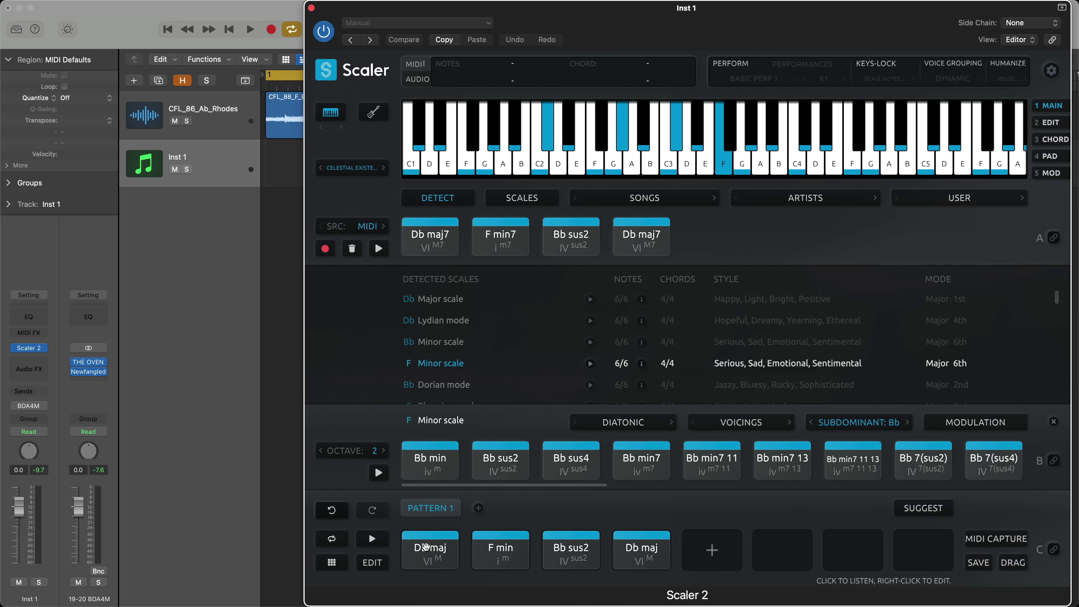
pyautogui.click(651, 548)
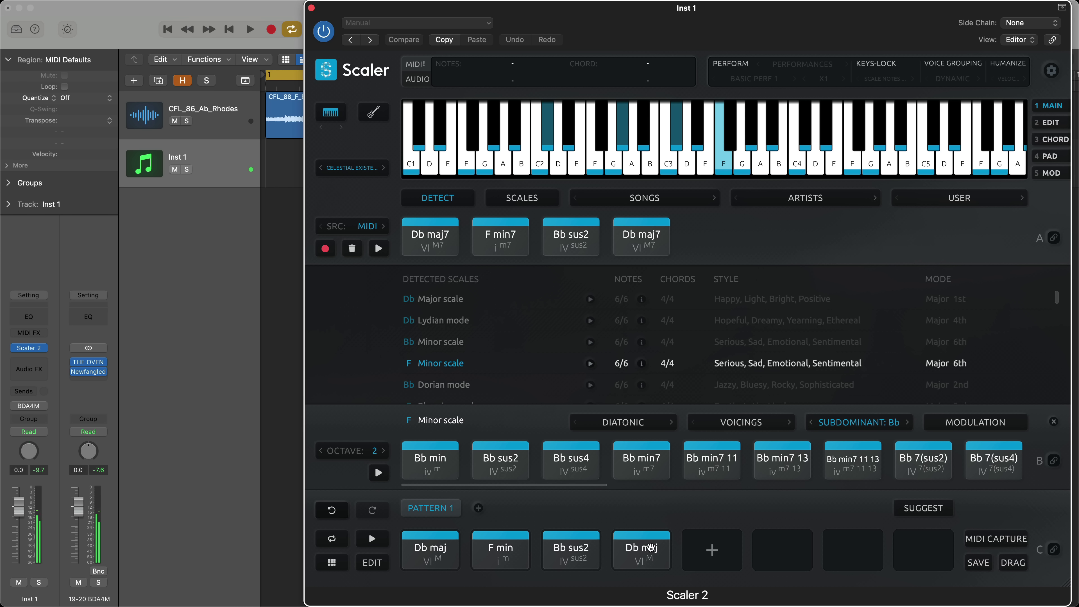
# - Show the Voicing 2 chords of the F minor scale and replace the fourth Pattern 1 chord with its Db maj
pyautogui.click(759, 423)
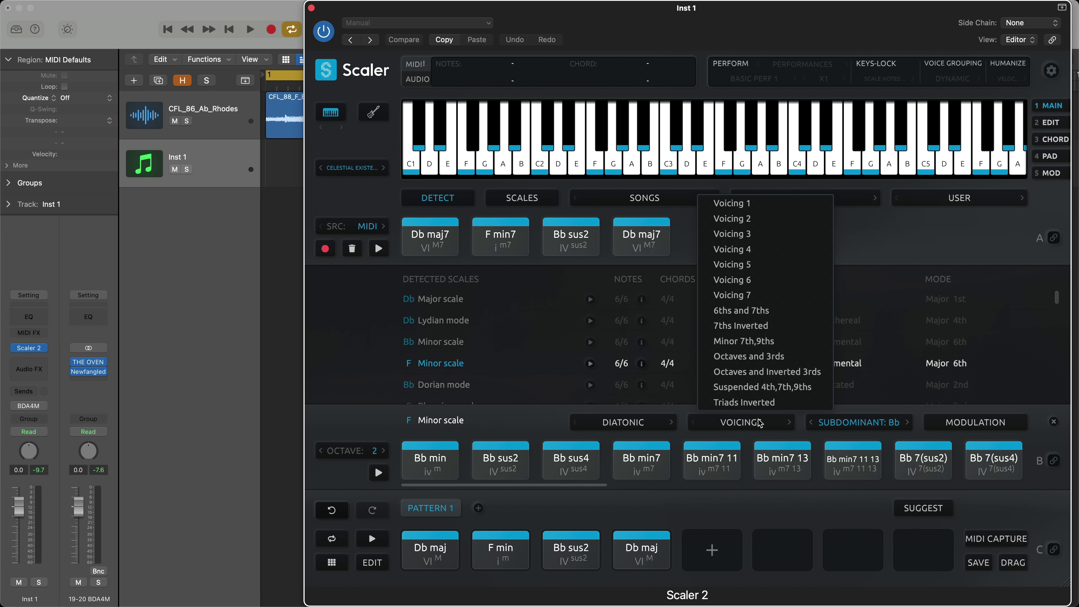
pyautogui.click(742, 219)
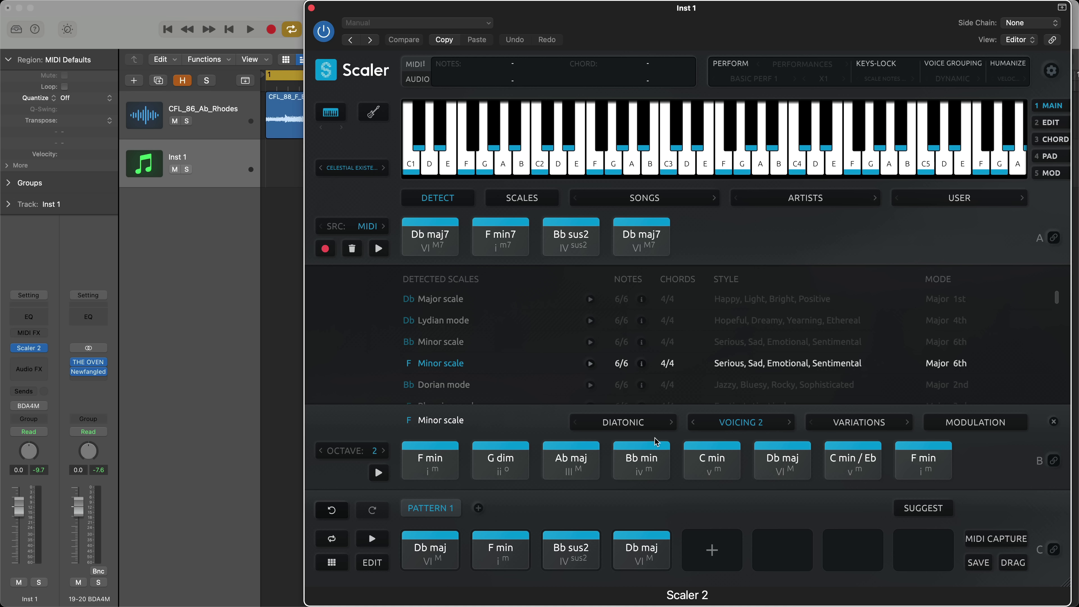
pyautogui.click(701, 442)
pyautogui.click(769, 469)
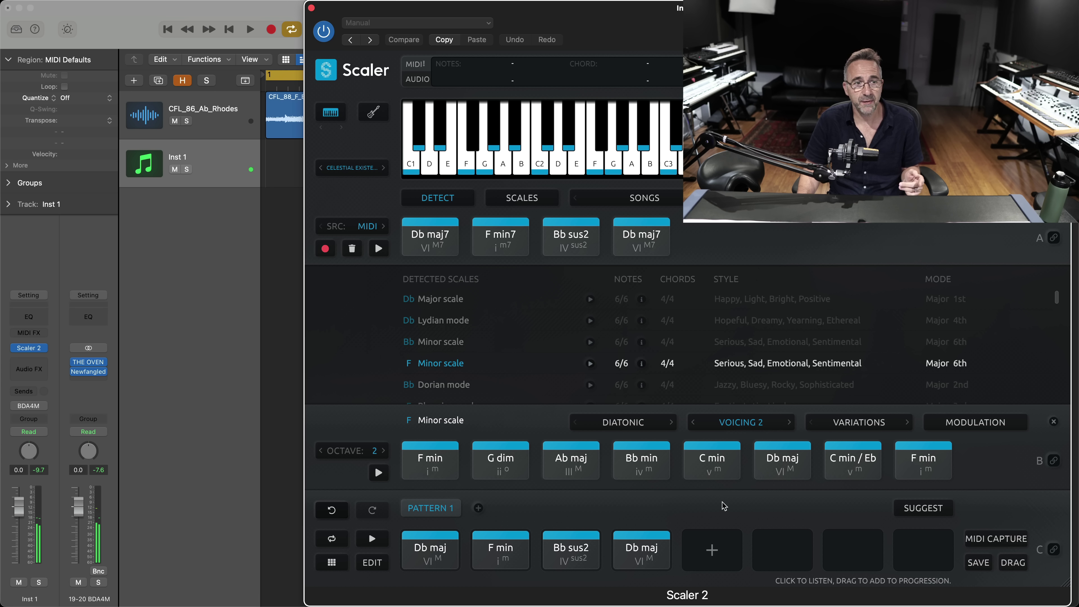
pyautogui.click(658, 548)
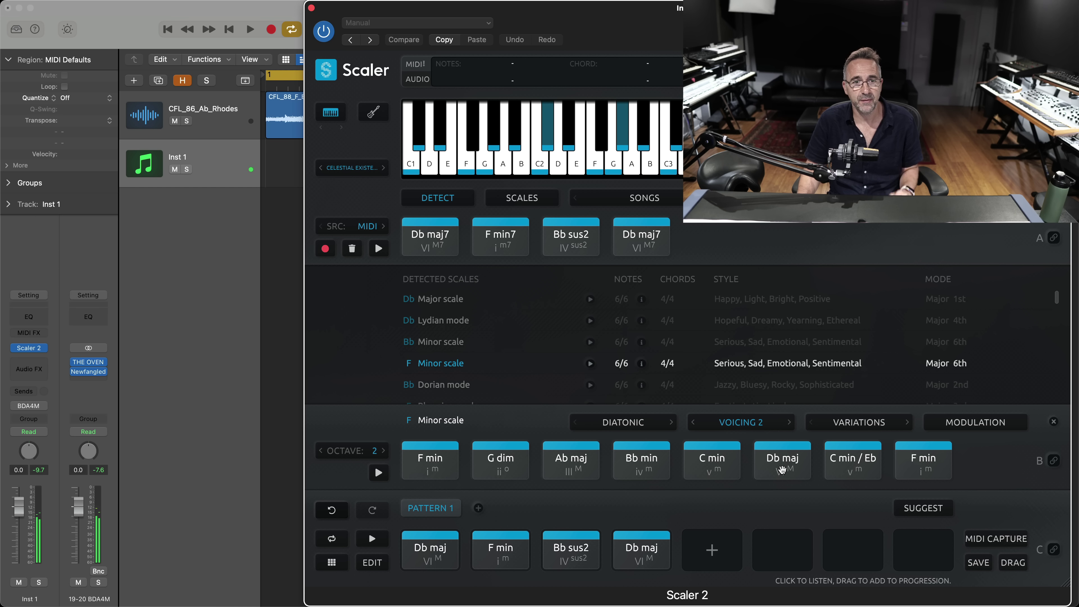
pyautogui.moveTo(782, 469); pyautogui.dragTo(664, 544)
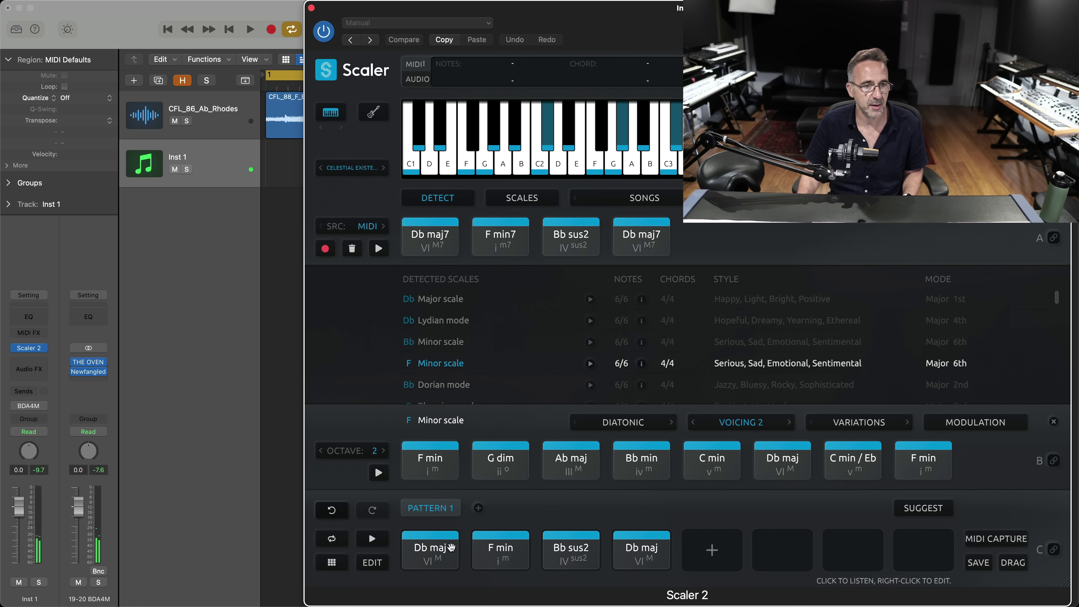
# - Play the revised Pattern 1 chords against the audio loop, and audition the Bb sus2 and fourth Db maj on their own
pyautogui.press('space')
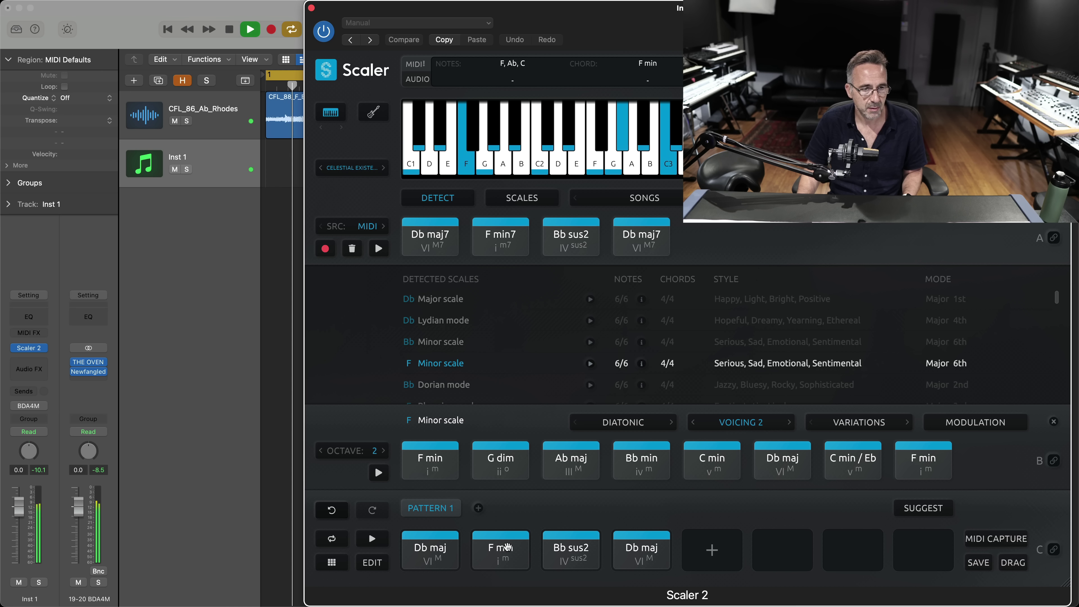
pyautogui.click(637, 549)
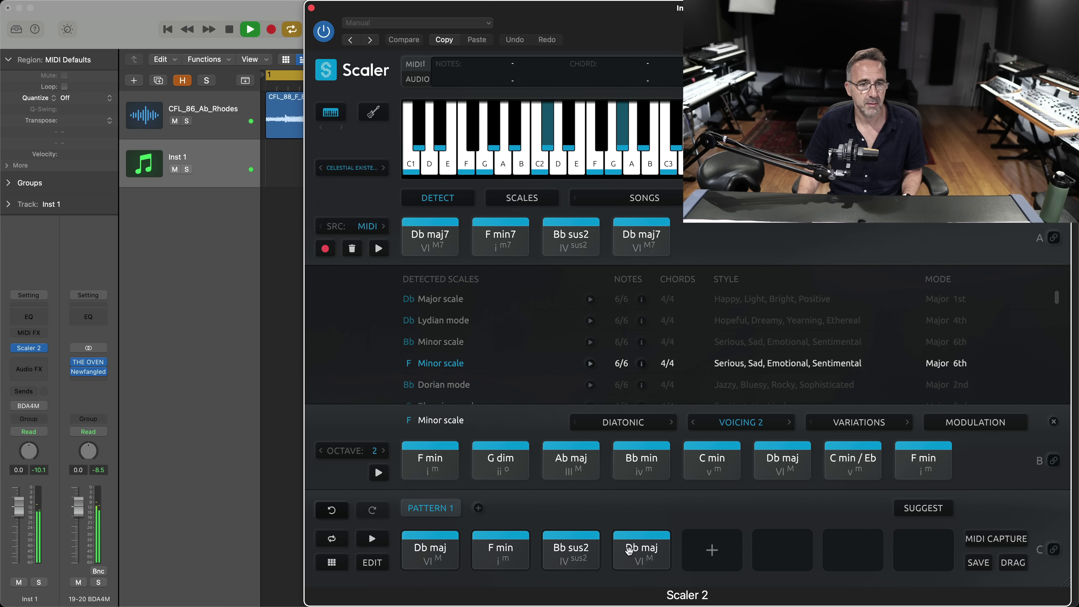
pyautogui.press('space')
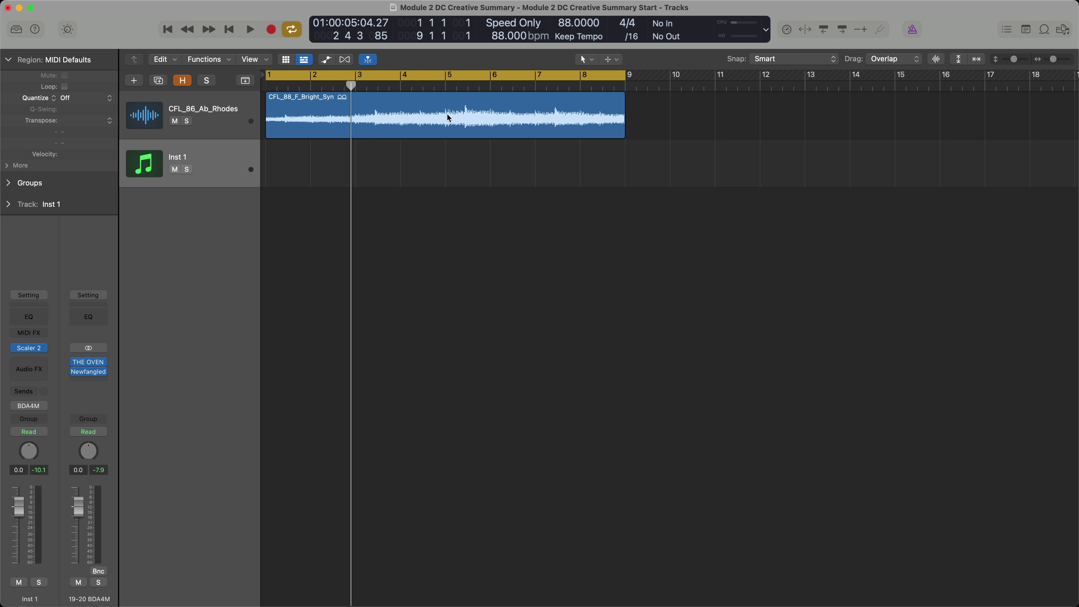
pyautogui.press('v')
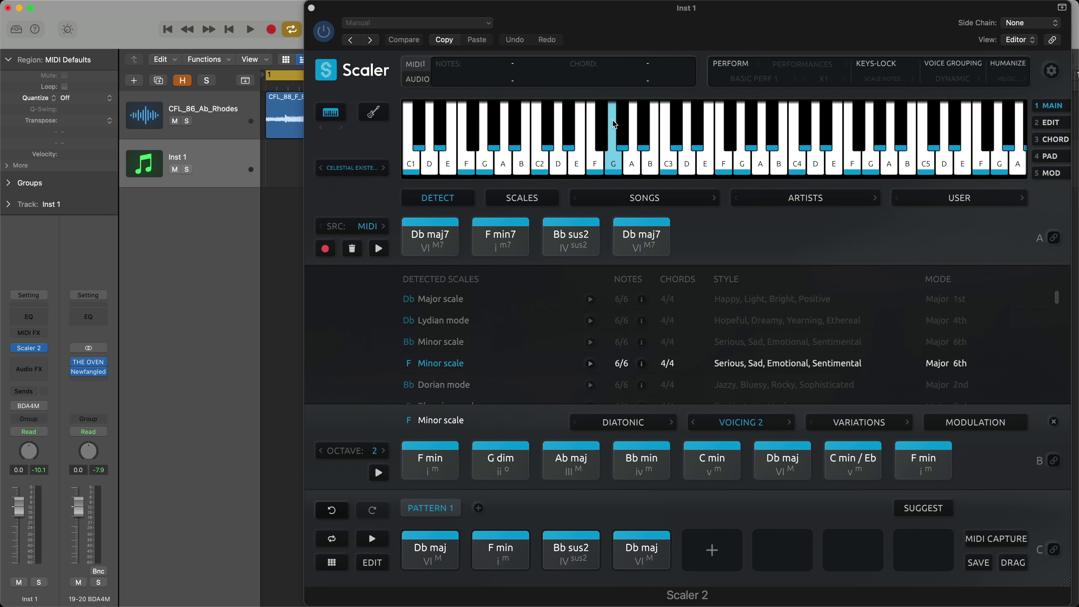
pyautogui.click(548, 544)
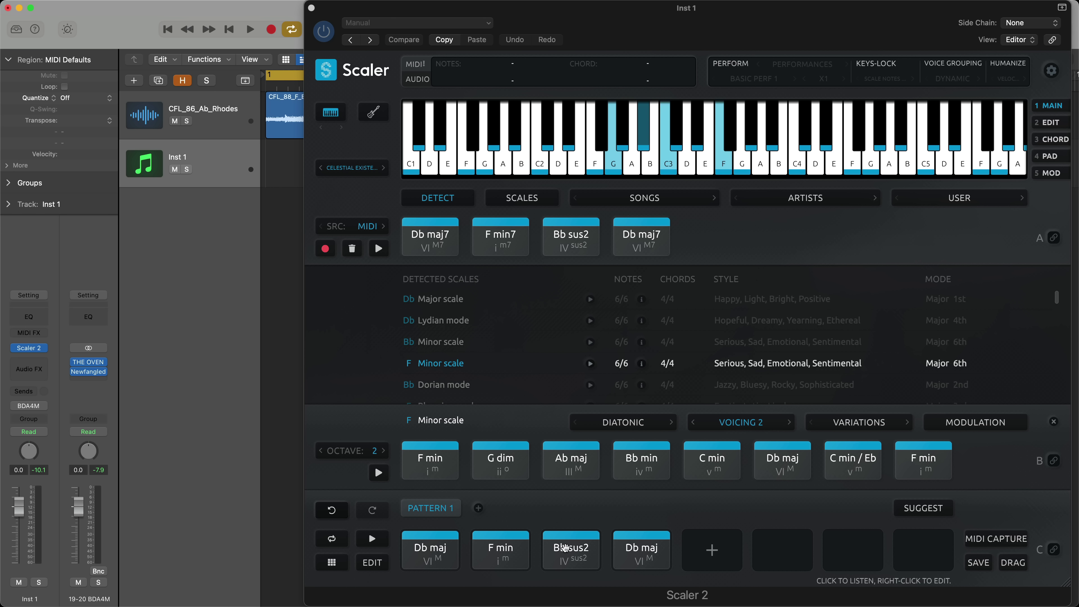
pyautogui.click(629, 547)
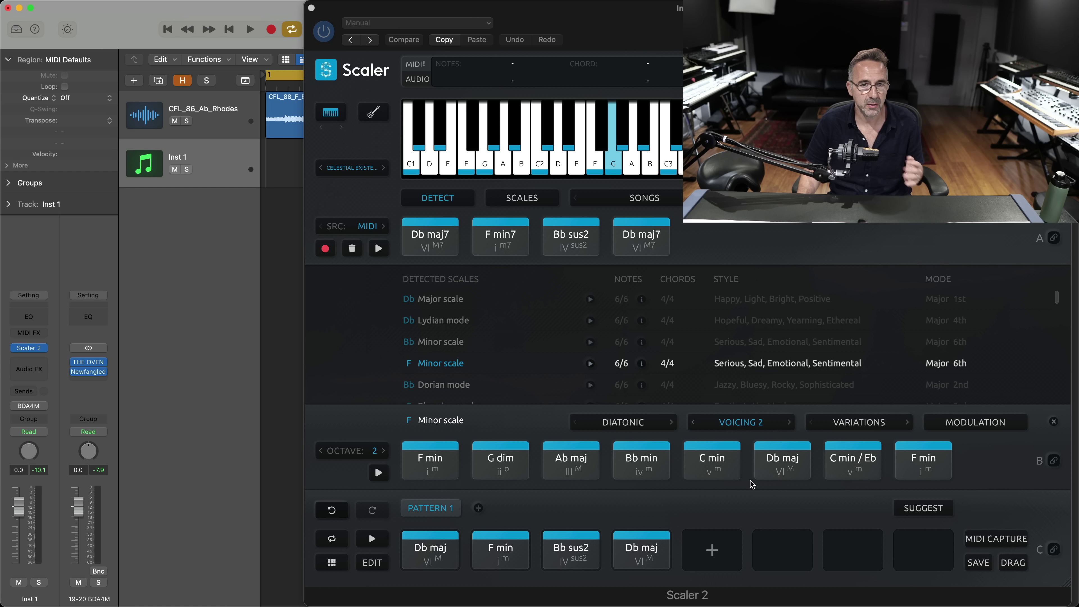
# - Audition the Voicing 2 Bb min and Db maj chords and add the Db maj as the fifth Pattern 1 chord
pyautogui.click(759, 476)
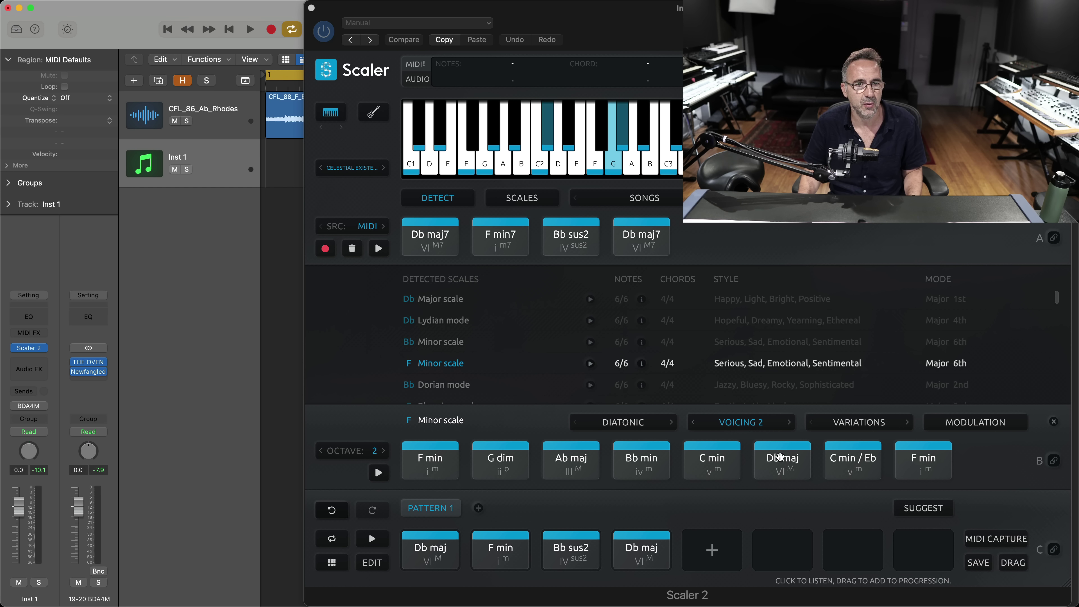
pyautogui.click(721, 445)
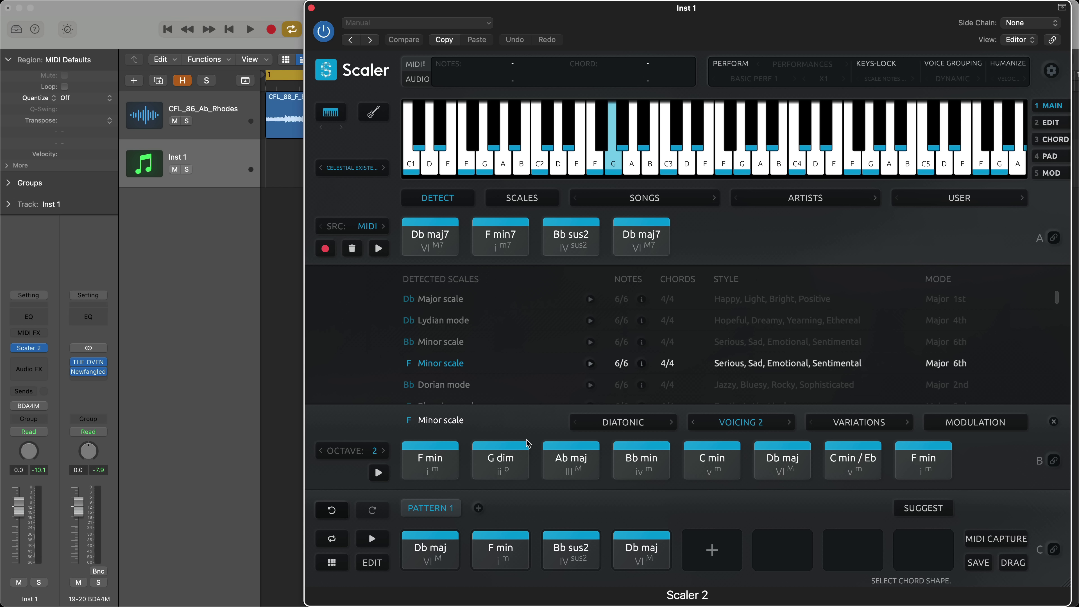
pyautogui.click(625, 457)
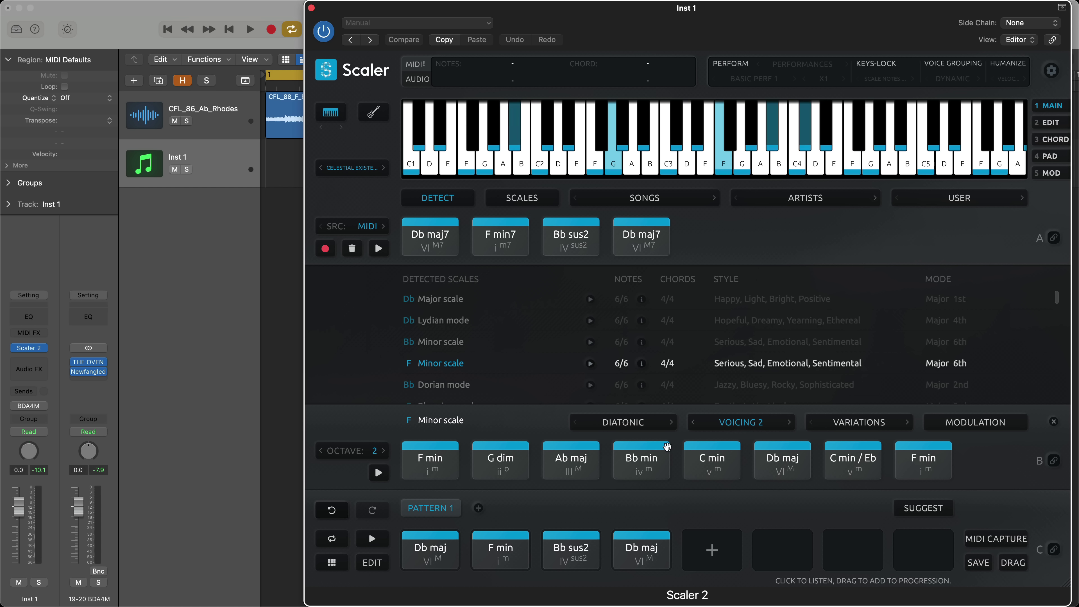
pyautogui.click(785, 454)
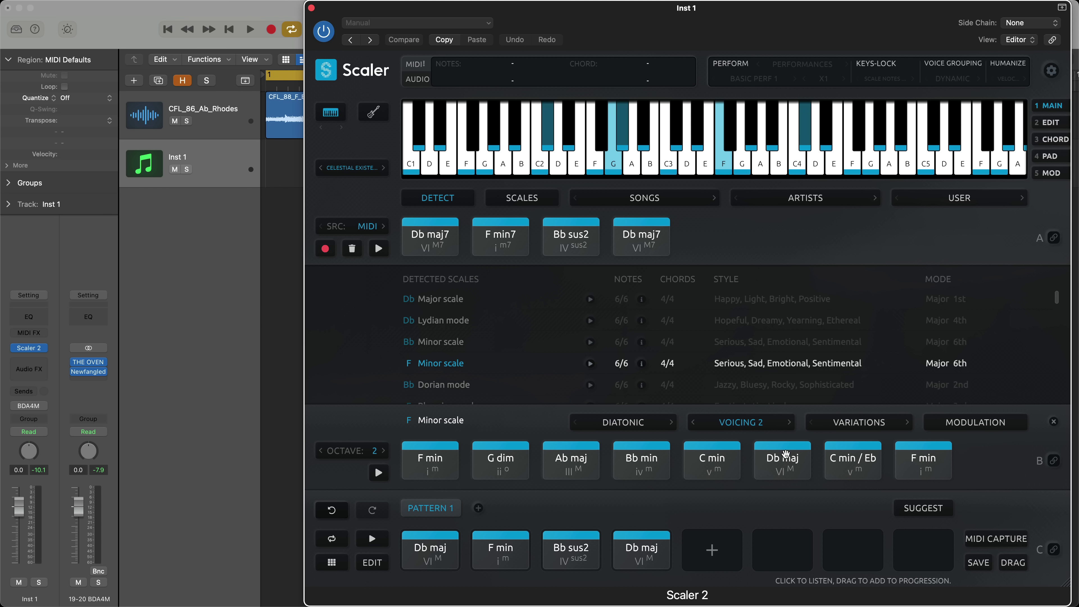
pyautogui.moveTo(783, 458); pyautogui.dragTo(712, 548)
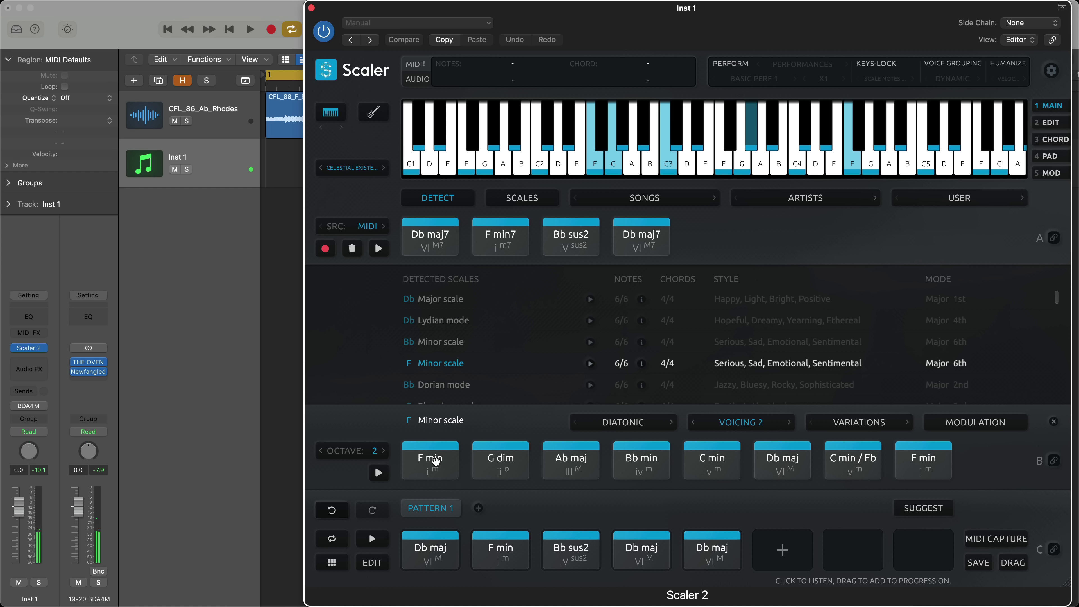
# - Compare the Pattern 1 F min with the first Voicing 2 F min and add the Voicing 2 chord as the sixth pattern chord
pyautogui.click(495, 552)
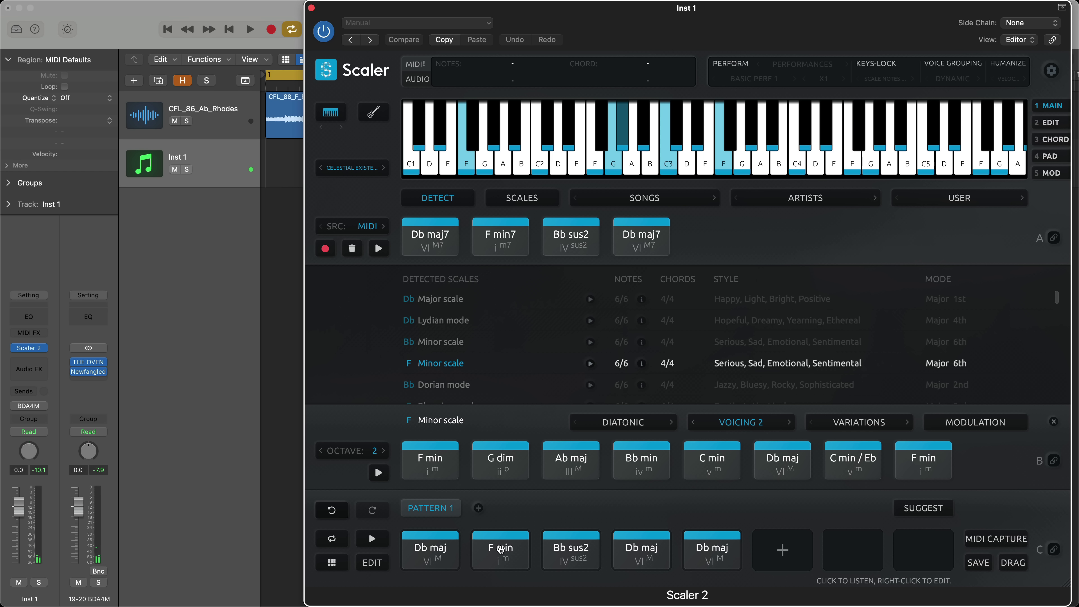
pyautogui.click(430, 445)
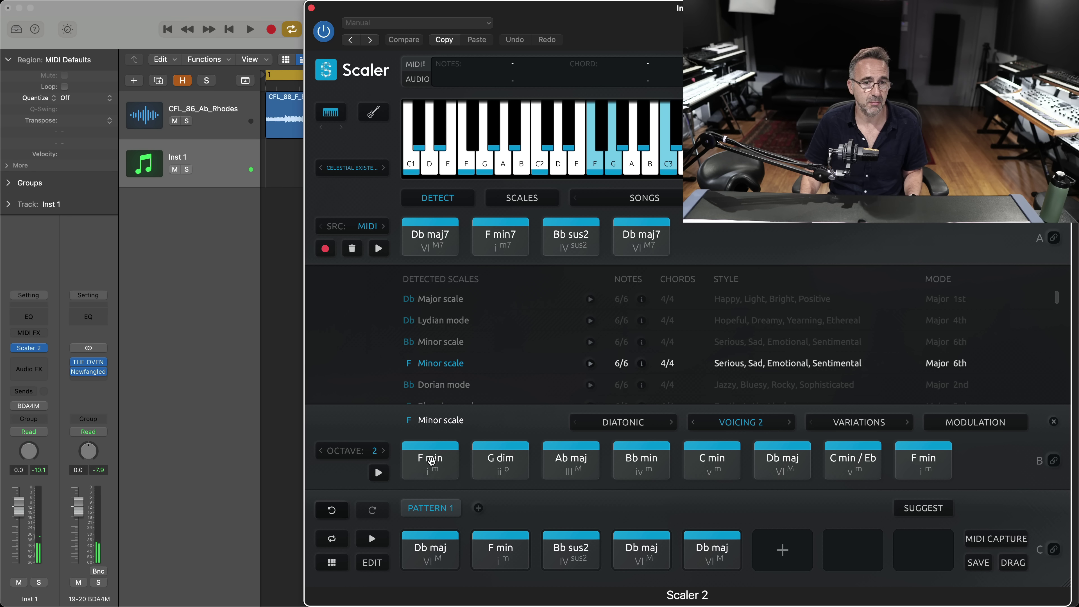
pyautogui.moveTo(431, 460); pyautogui.dragTo(794, 545)
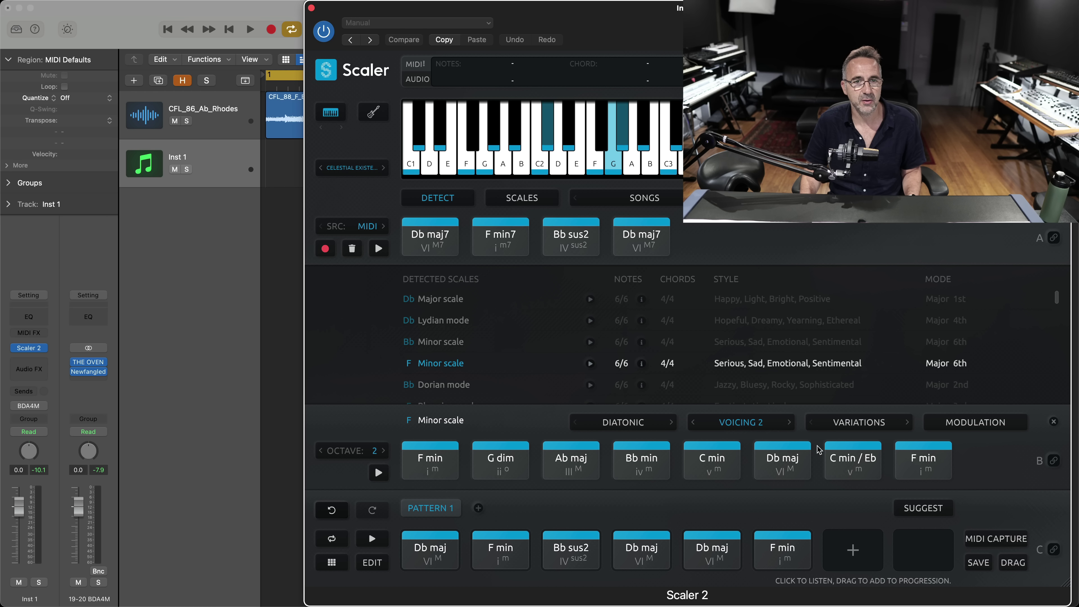
# - Show the subdominant Bb variations, preview Bb sus4 and add it as the seventh Pattern 1 chord
pyautogui.click(845, 422)
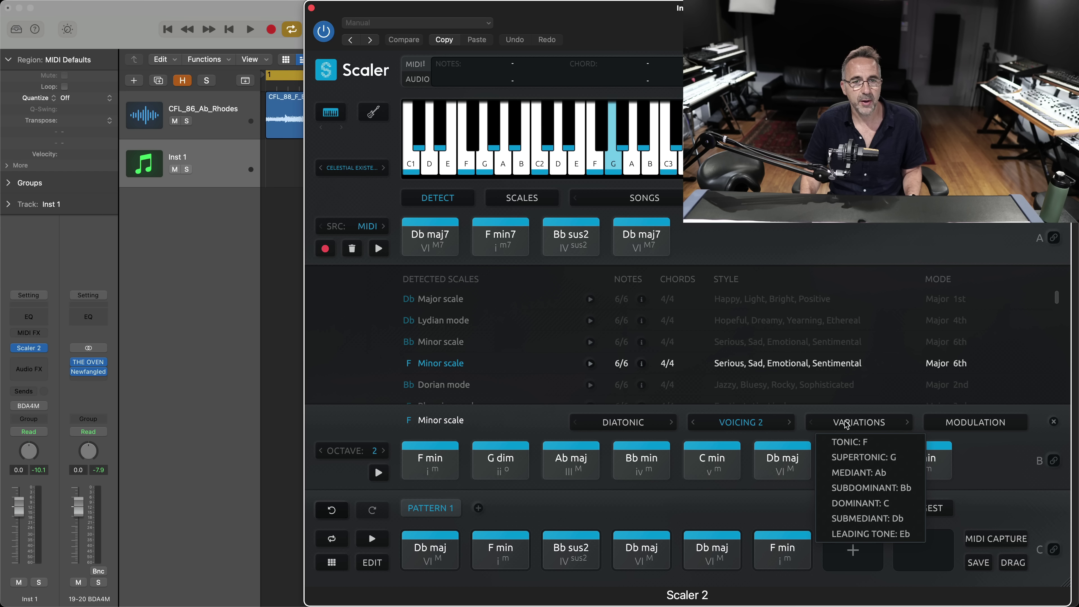
pyautogui.click(863, 488)
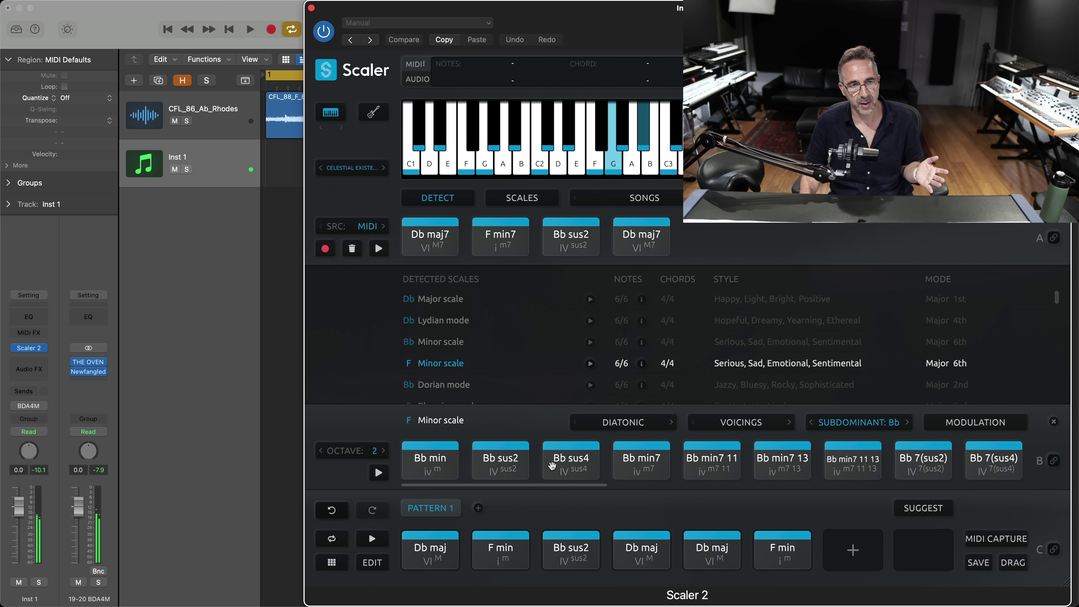
pyautogui.click(582, 462)
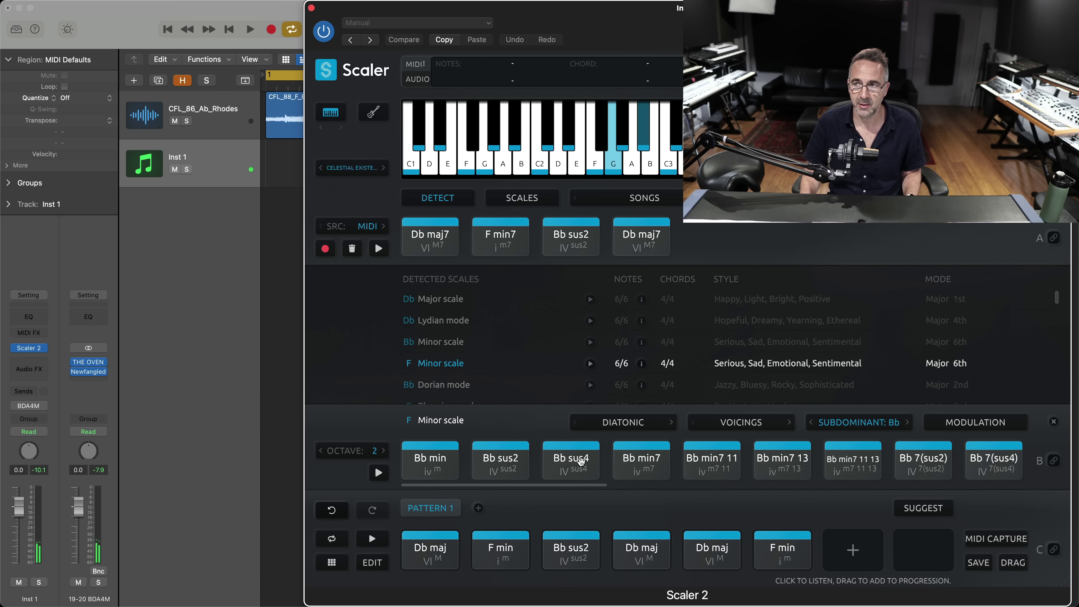
pyautogui.moveTo(581, 462); pyautogui.dragTo(840, 546)
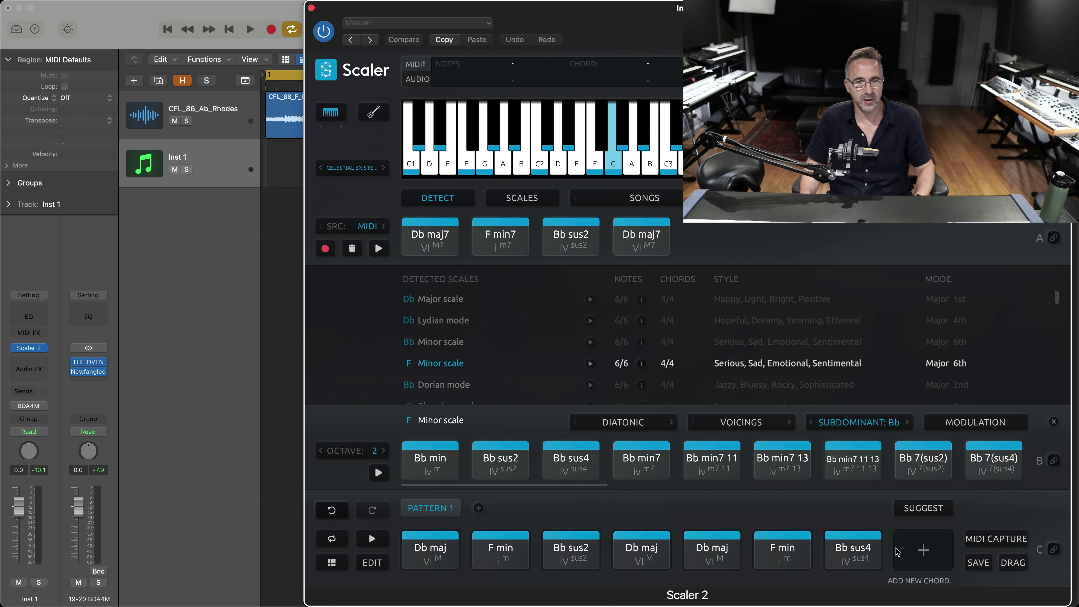
# - Show the Voicing 3 chords of the F minor scale and preview the Db maj7
pyautogui.click(775, 423)
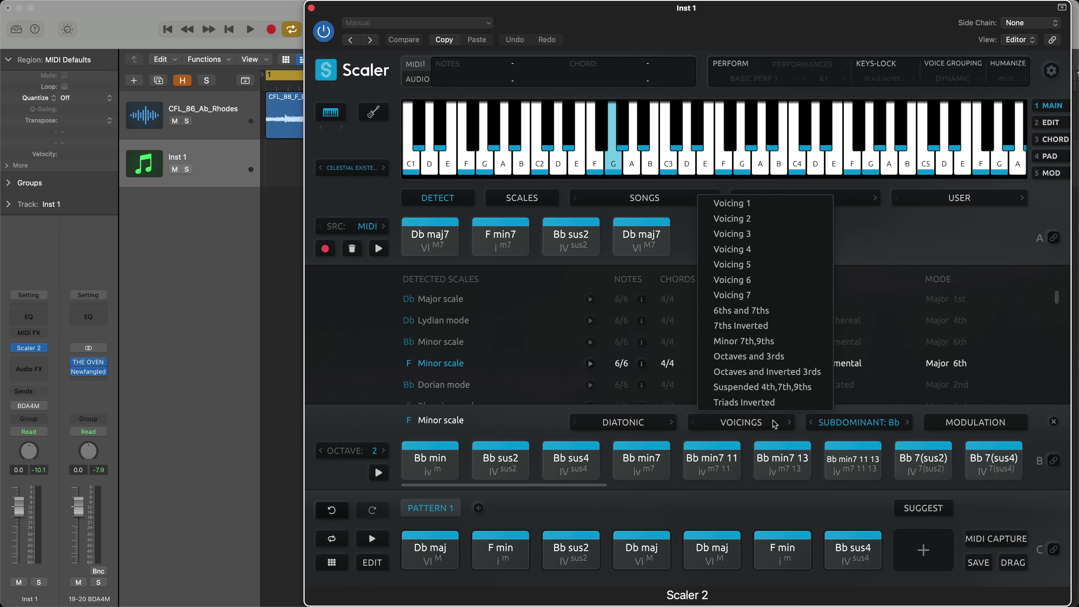
pyautogui.click(759, 237)
pyautogui.click(783, 467)
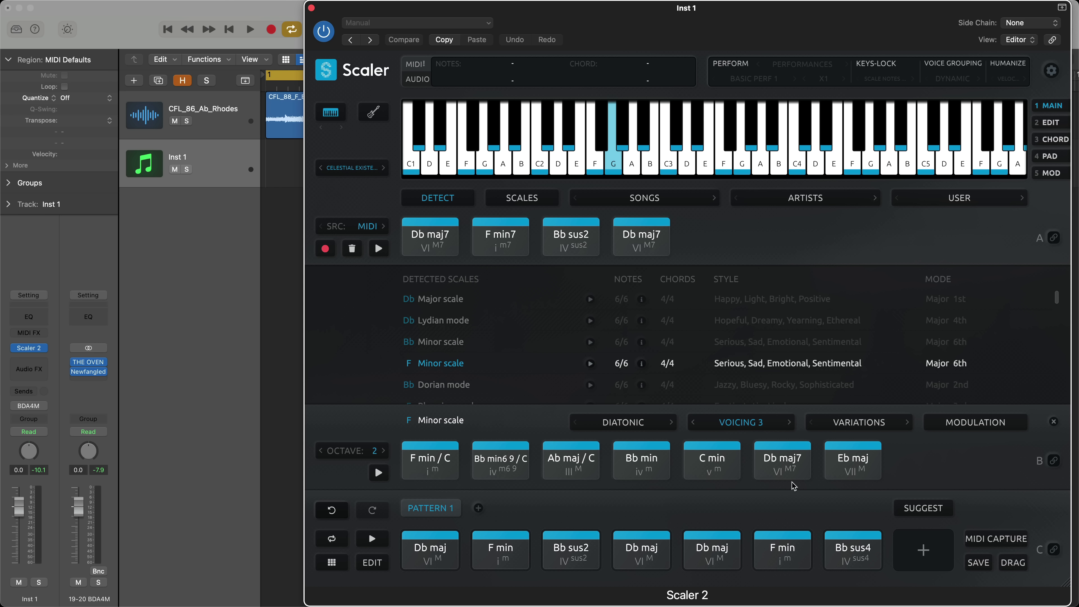
# - Audition the second through fifth Pattern 1 chords to judge how the progression should end
pyautogui.click(716, 552)
pyautogui.click(645, 564)
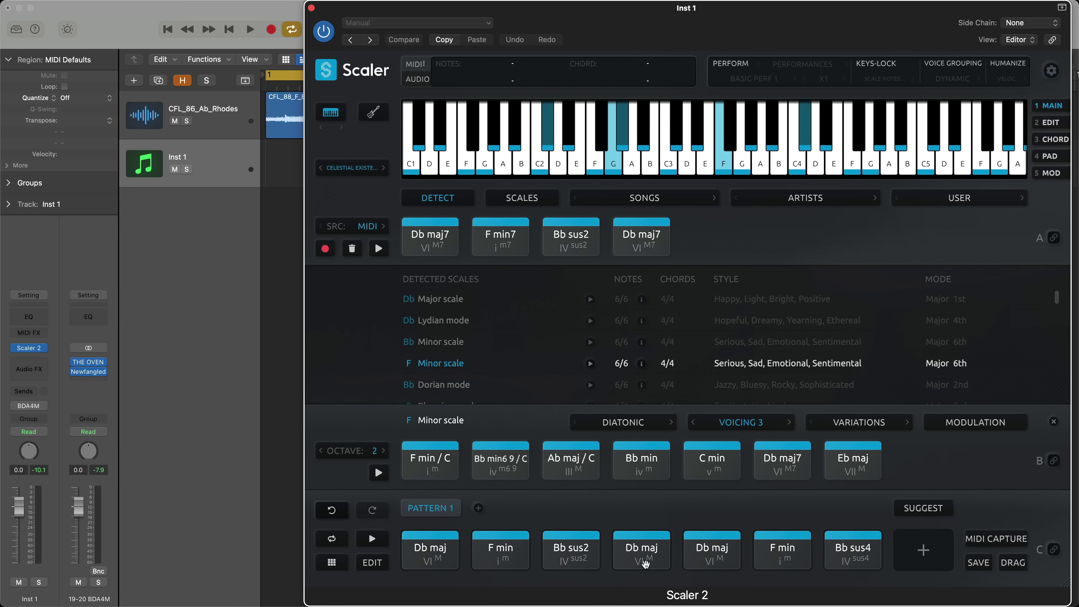
pyautogui.click(574, 543)
pyautogui.click(500, 546)
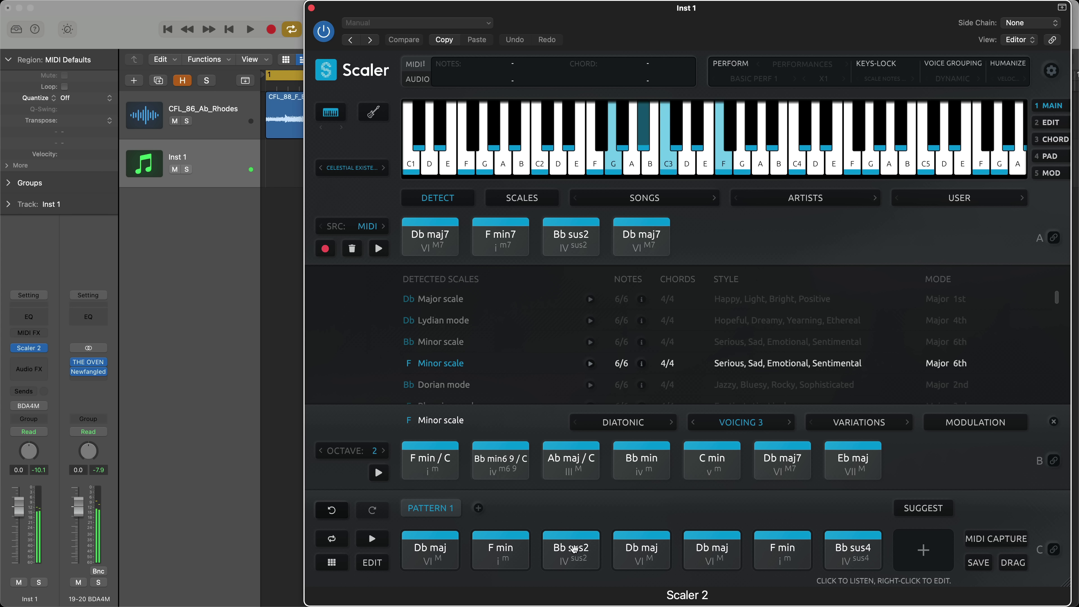
pyautogui.click(639, 549)
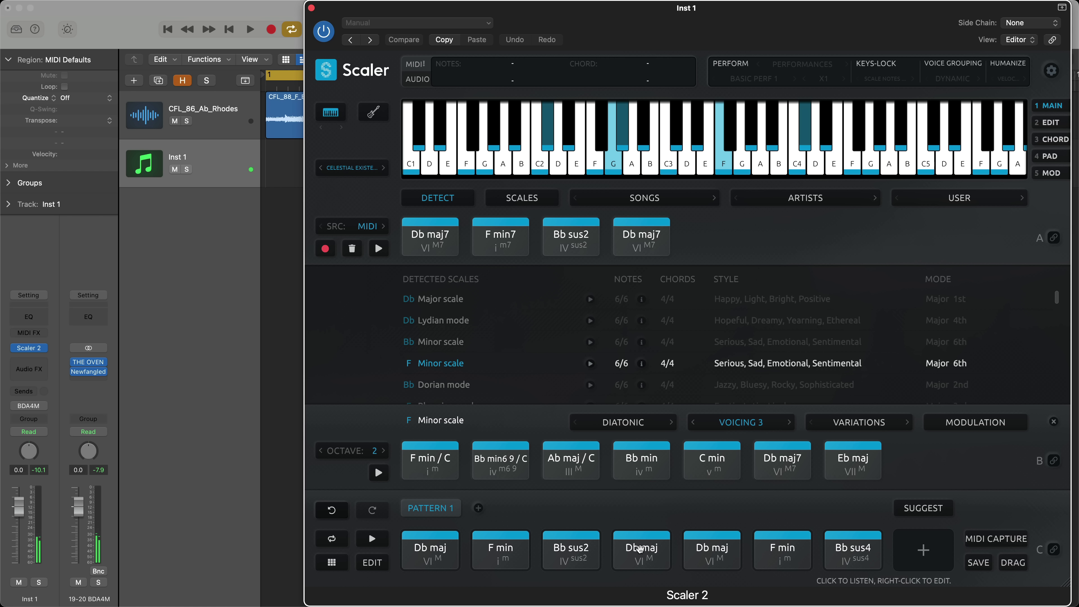
# - Preview the Voicing 3 Db maj7 and add it as the eighth Pattern 1 chord
pyautogui.click(783, 464)
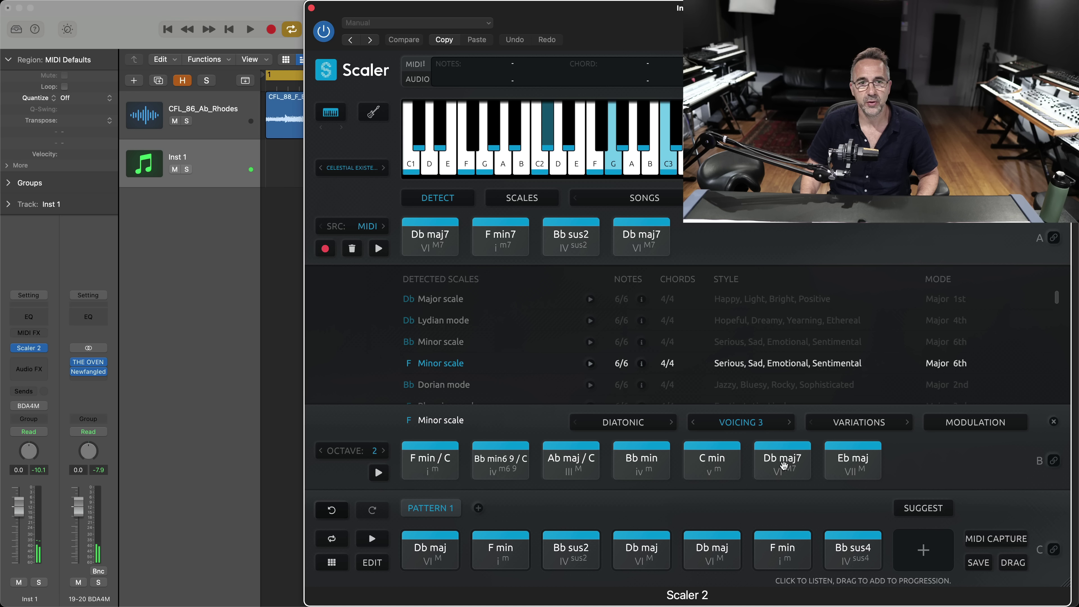
pyautogui.click(783, 464)
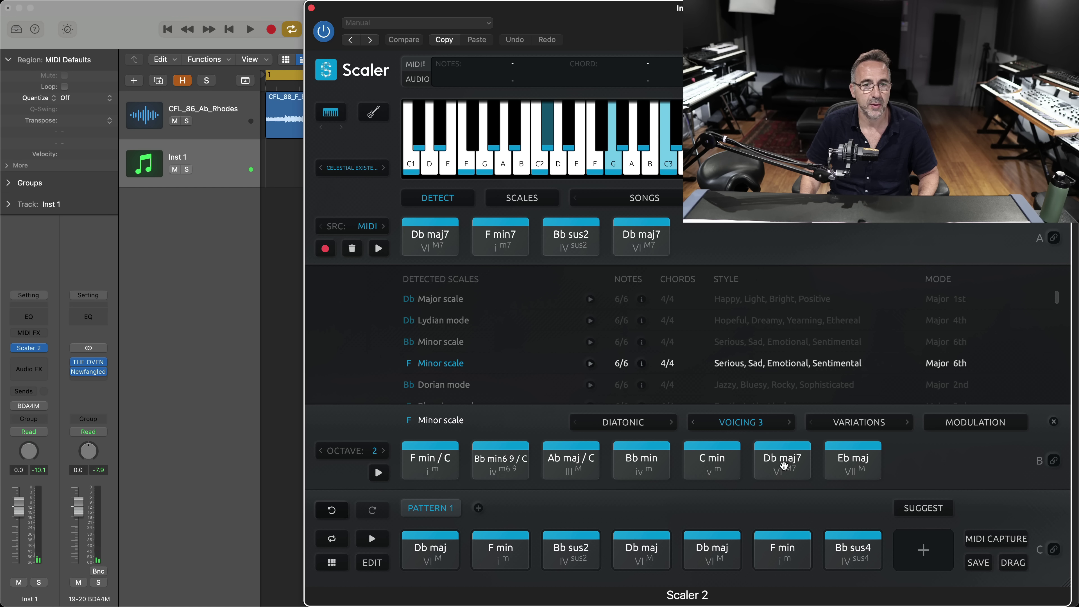
pyautogui.moveTo(784, 465); pyautogui.dragTo(922, 548)
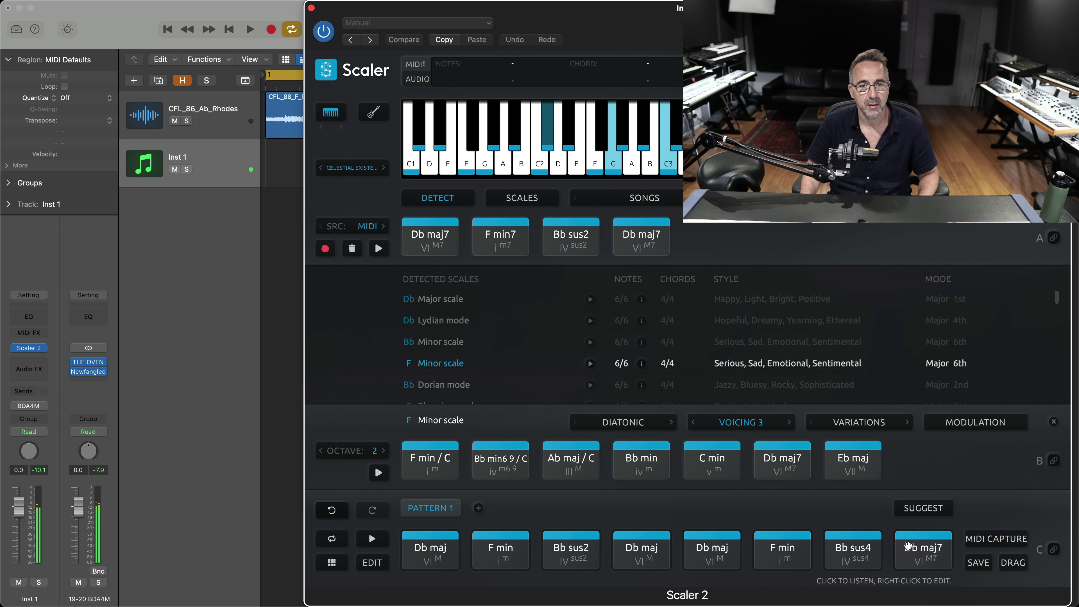
# - Audition the Pattern 1 chords from Db maj through Db maj7 over the playing audio loop
pyautogui.click(437, 548)
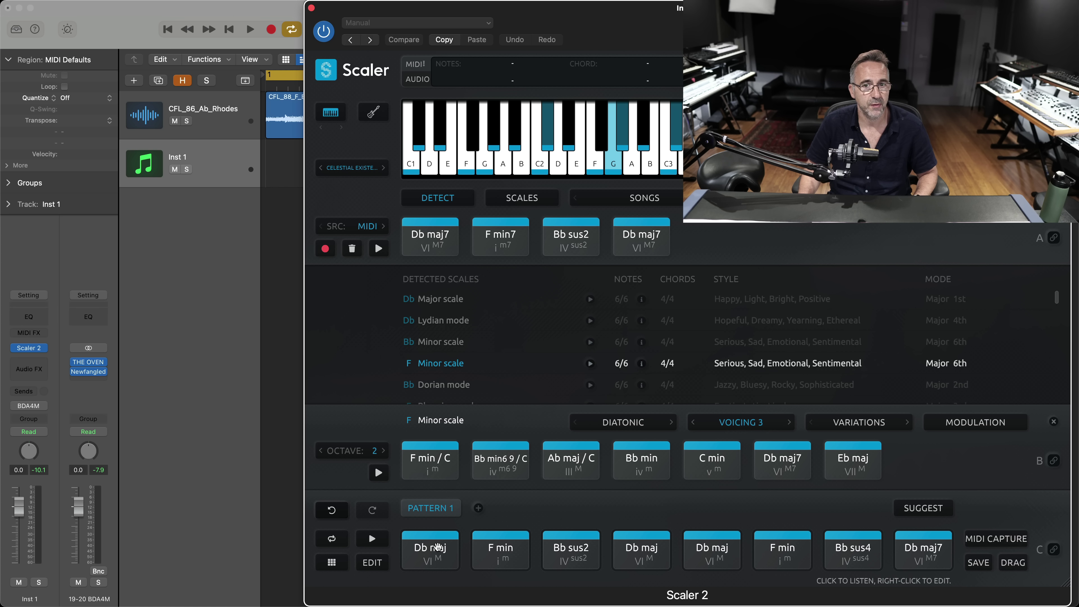
pyautogui.press('space')
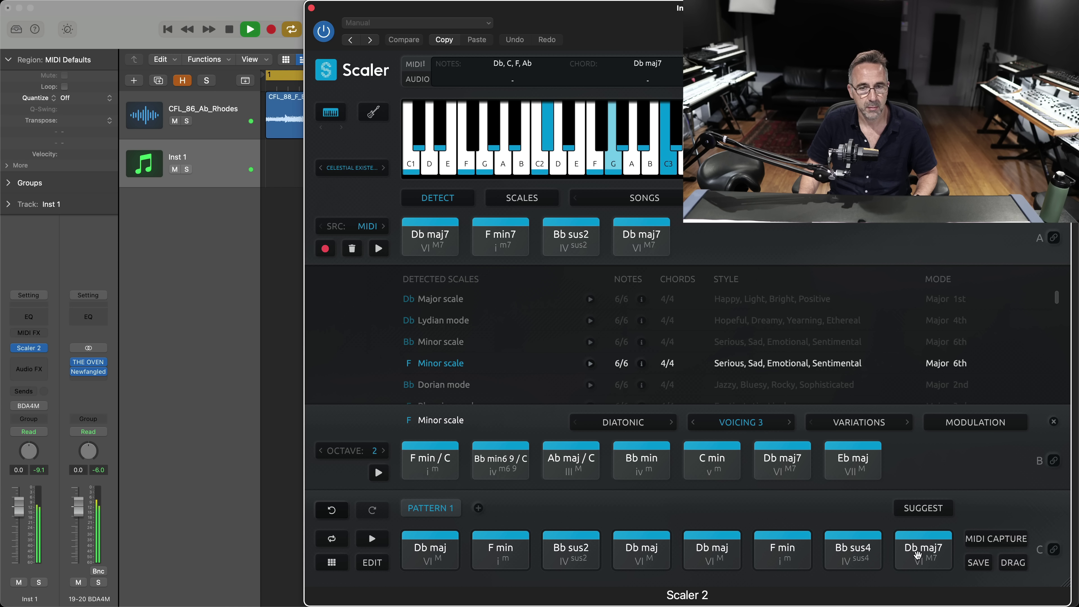
pyautogui.press('space')
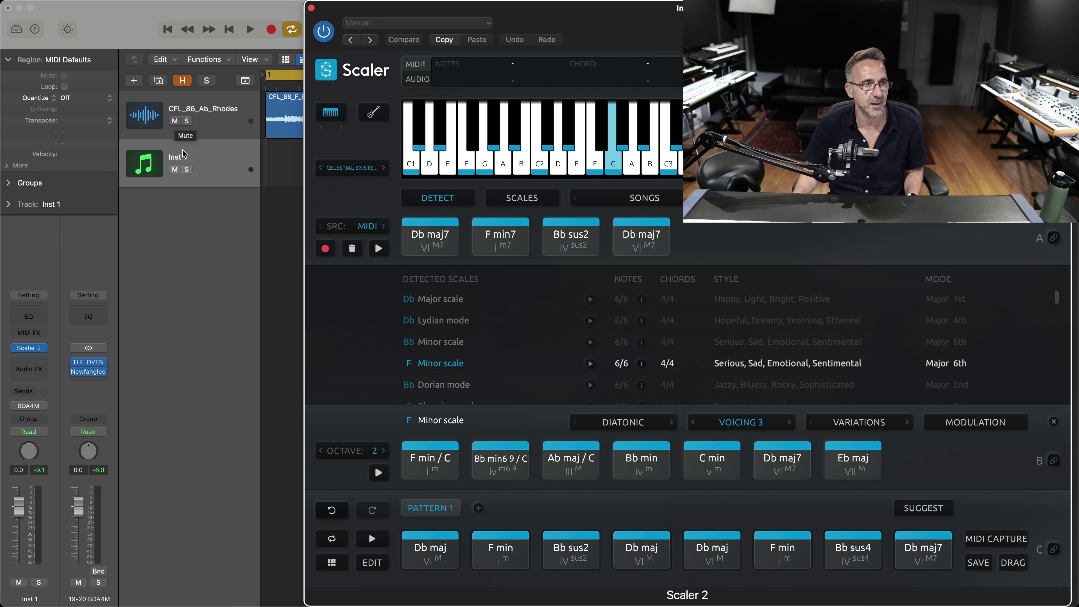
# - Solo the Inst 1 track and audition the eight Pattern 1 chords in order during playback without the loop
pyautogui.click(187, 169)
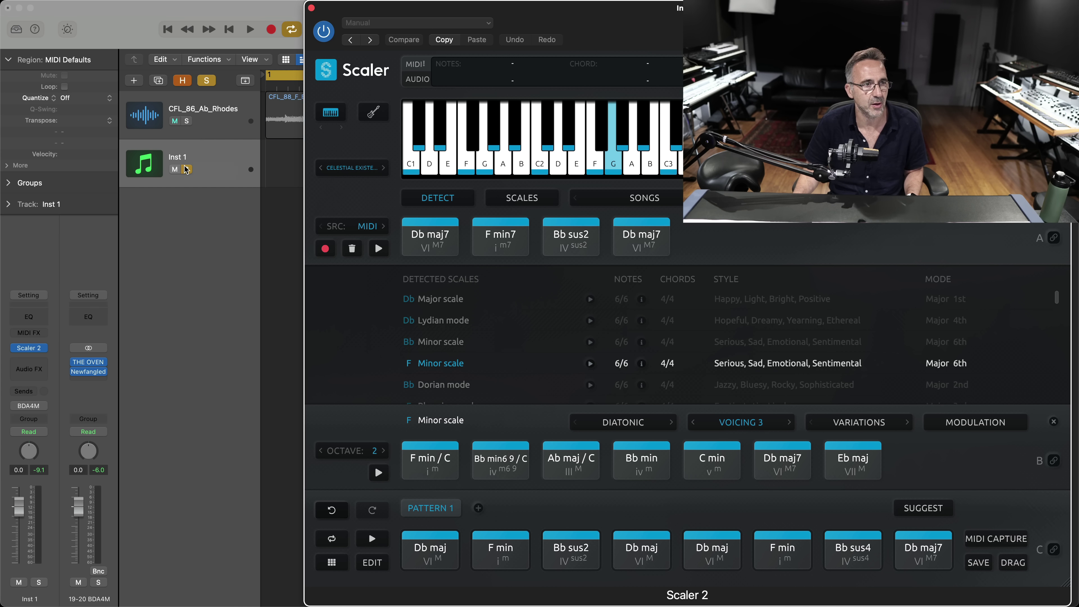
pyautogui.click(417, 565)
pyautogui.press('space')
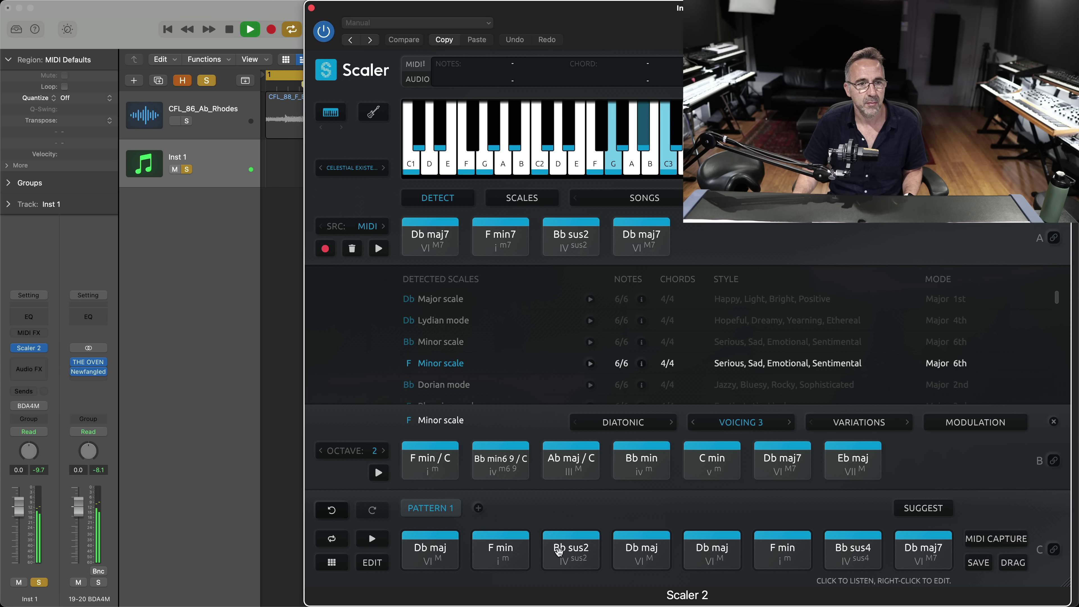
pyautogui.click(660, 557)
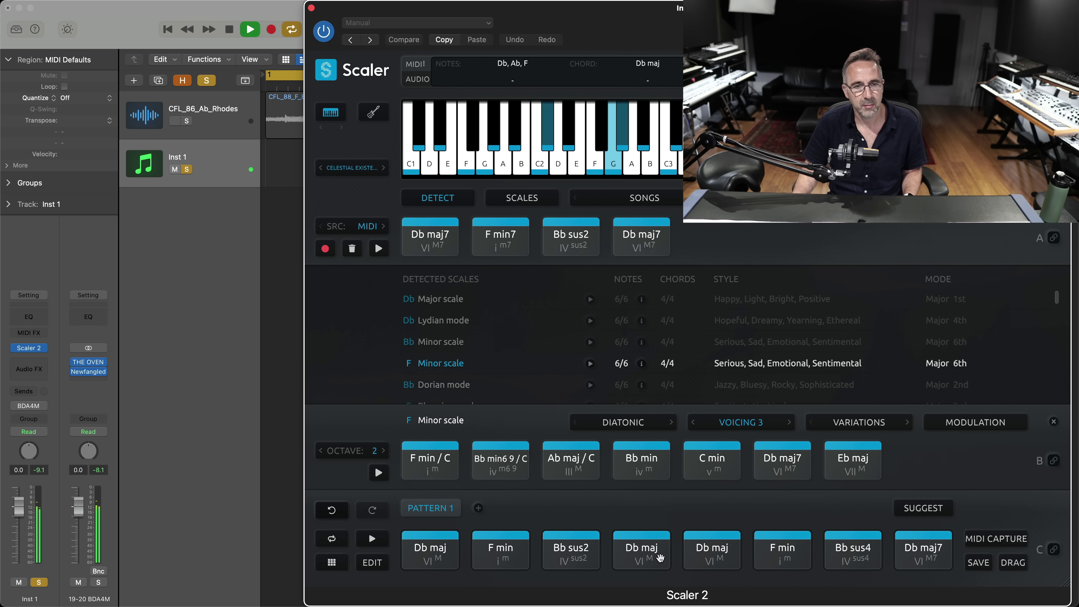
pyautogui.click(713, 552)
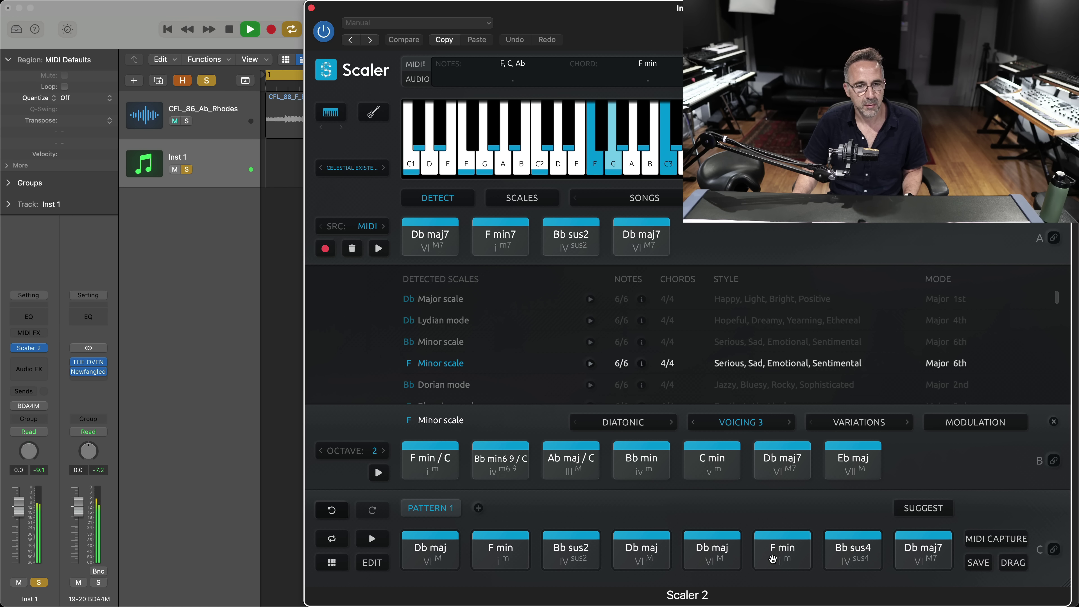
pyautogui.click(857, 554)
pyautogui.click(908, 552)
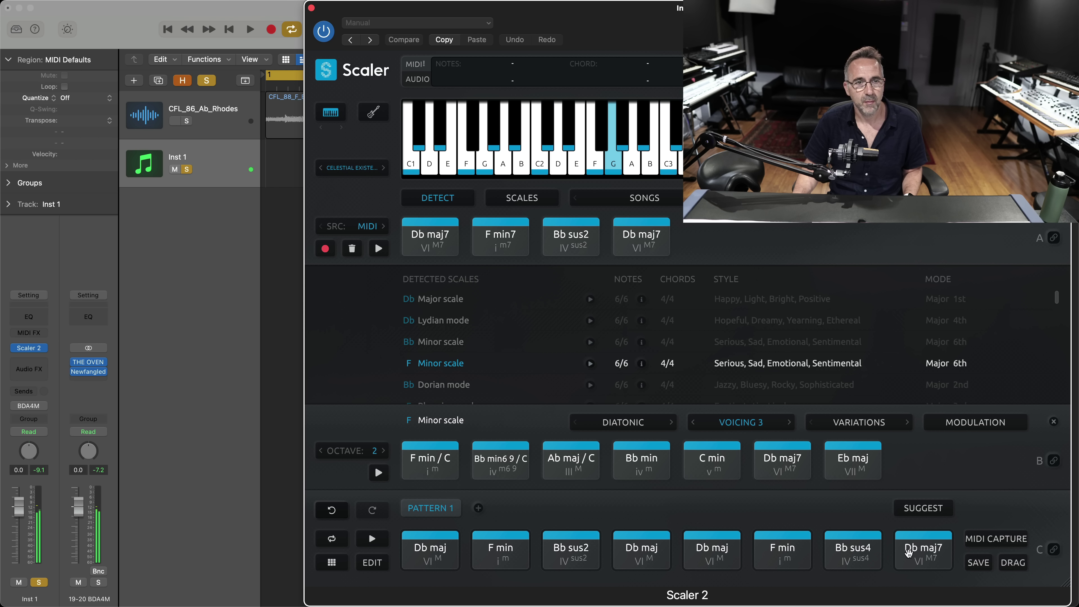
pyautogui.press('space')
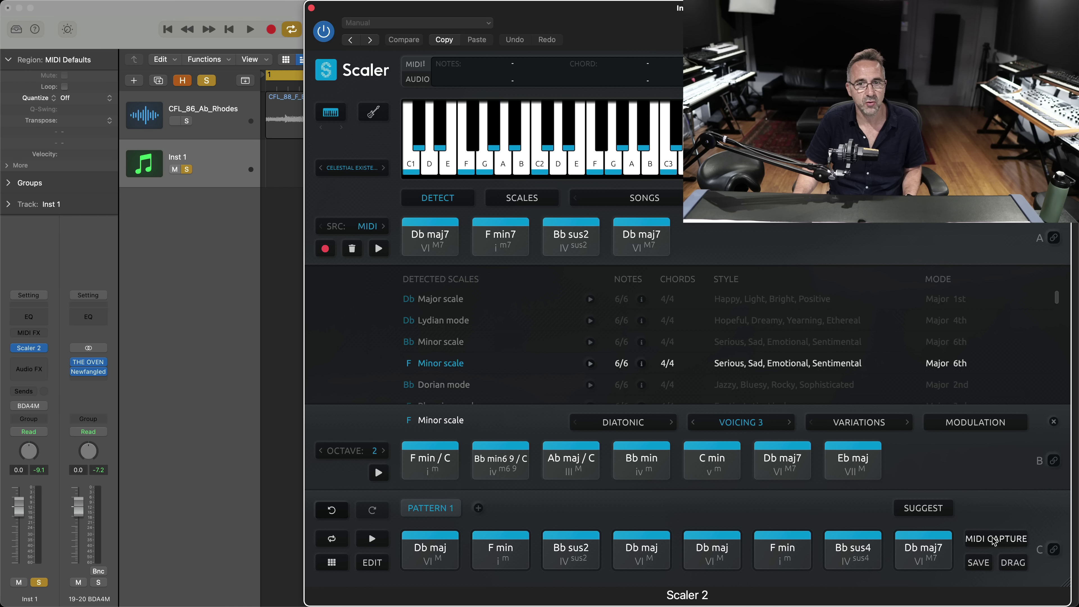
# - Bind the Pattern 1 chords to MIDI keys and place a four-bar Scaler MIDI region on the Inst 1 track at bar 1
pyautogui.click(1053, 551)
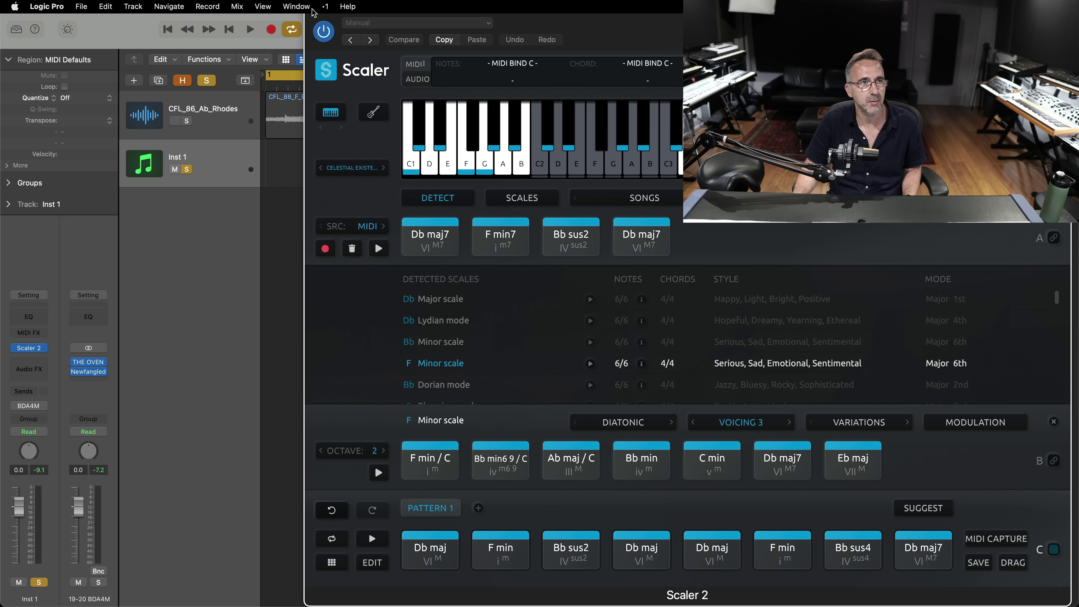
pyautogui.click(311, 8)
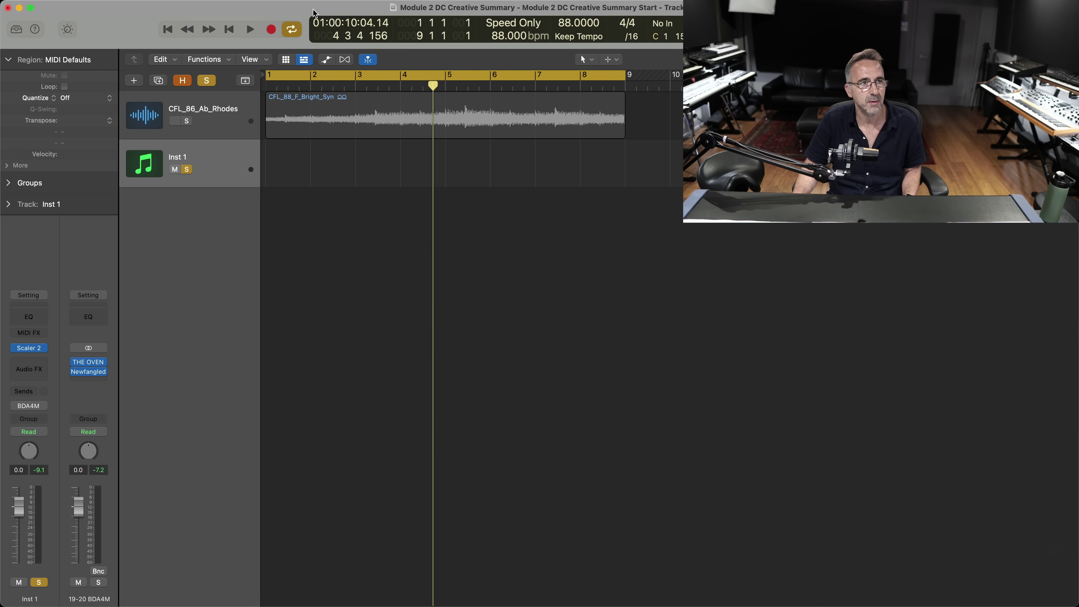
pyautogui.doubleClick(330, 181)
pyautogui.scroll(2, 334, 582)
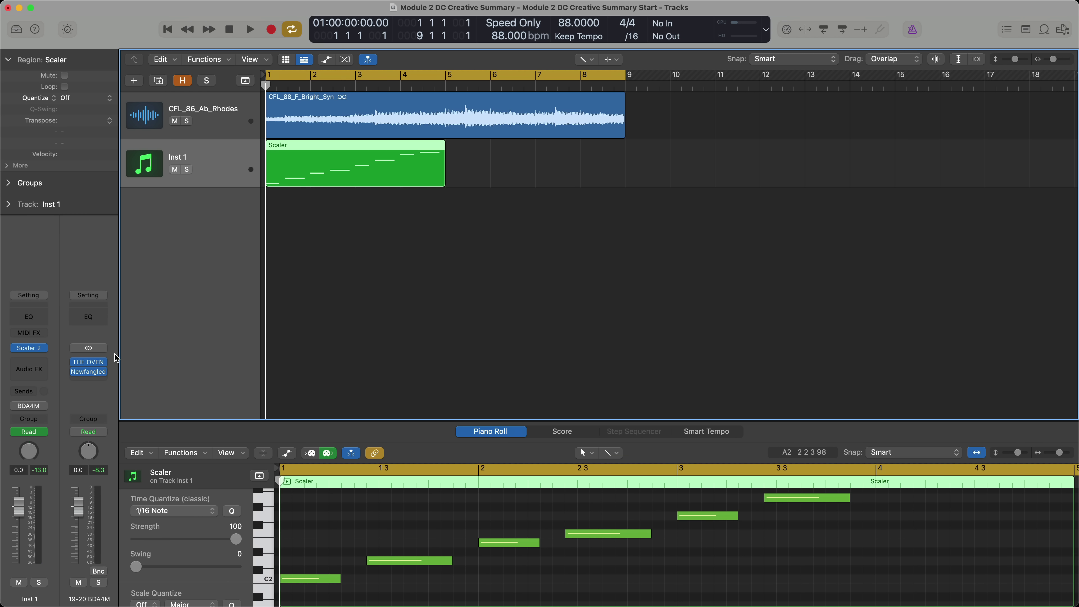
# - Reopen Scaler 2 on Inst 1, position its window beside the tracks with the inspector hidden, and audition the first Db maj
pyautogui.click(26, 349)
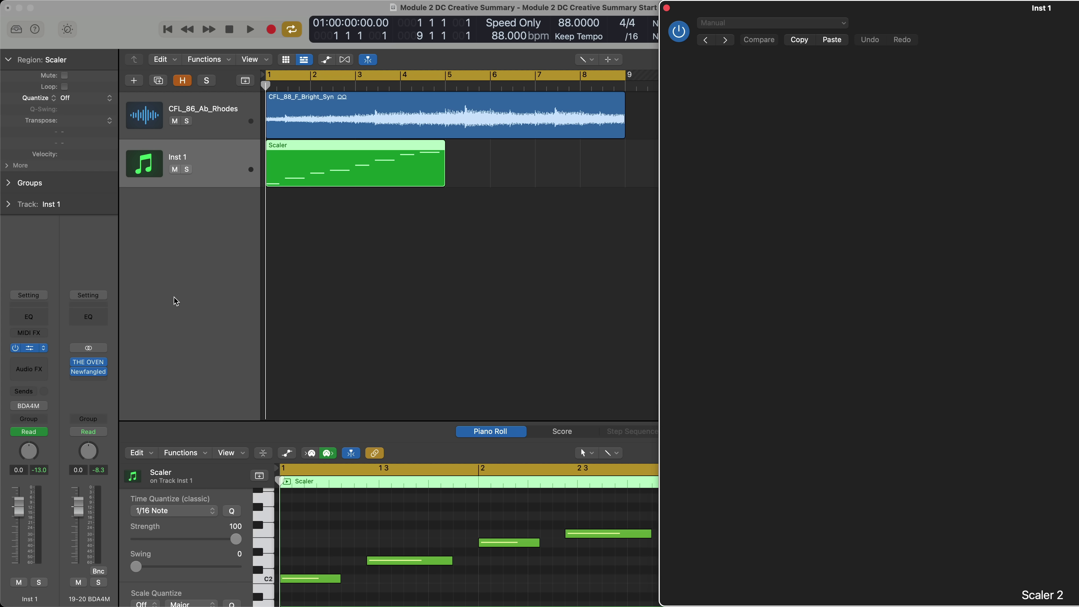
pyautogui.moveTo(920, 10); pyautogui.dragTo(581, 7)
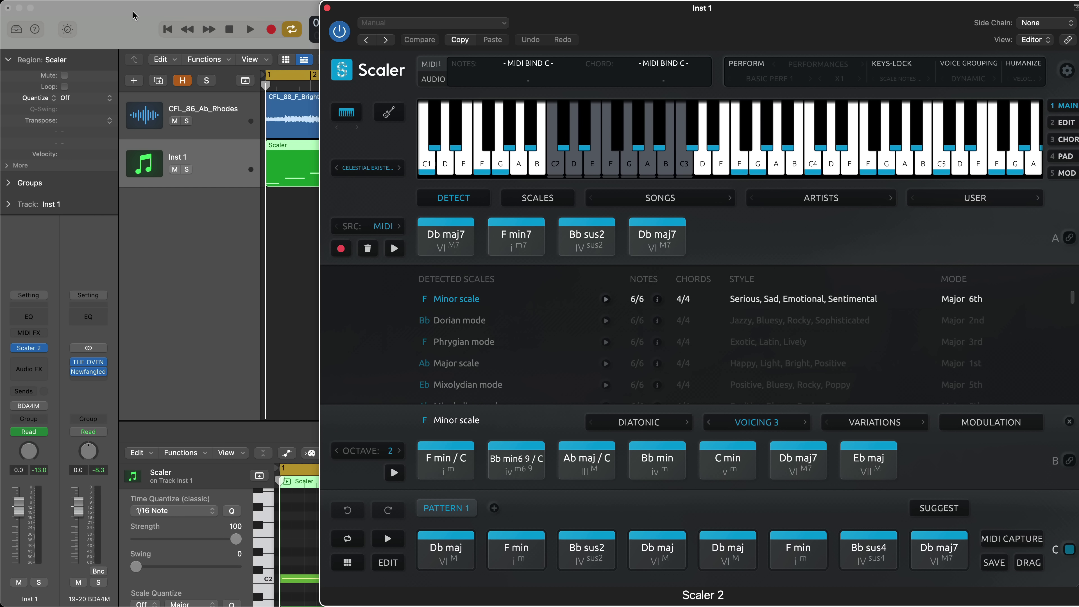
pyautogui.click(125, 17)
pyautogui.press('i')
pyautogui.click(465, 559)
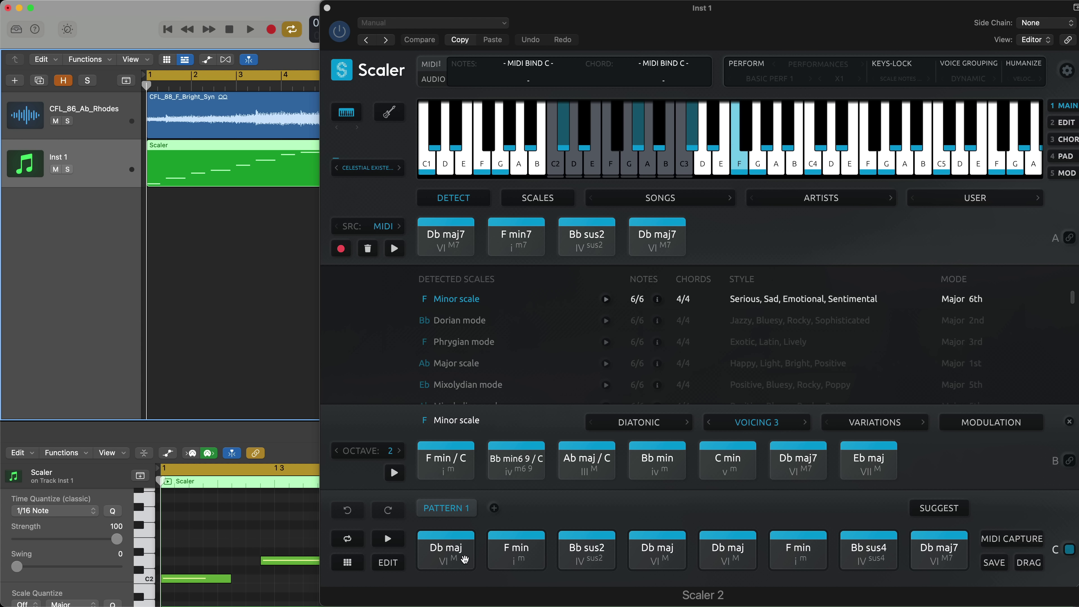
pyautogui.moveTo(495, 16)
pyautogui.mouseDown()
pyautogui.moveTo(358, 16)
pyautogui.moveTo(482, 16)
pyautogui.mouseUp()
# - Play the Scaler region together with the audio loop to hear the bound chords, and close the plugin window
pyautogui.press('space')
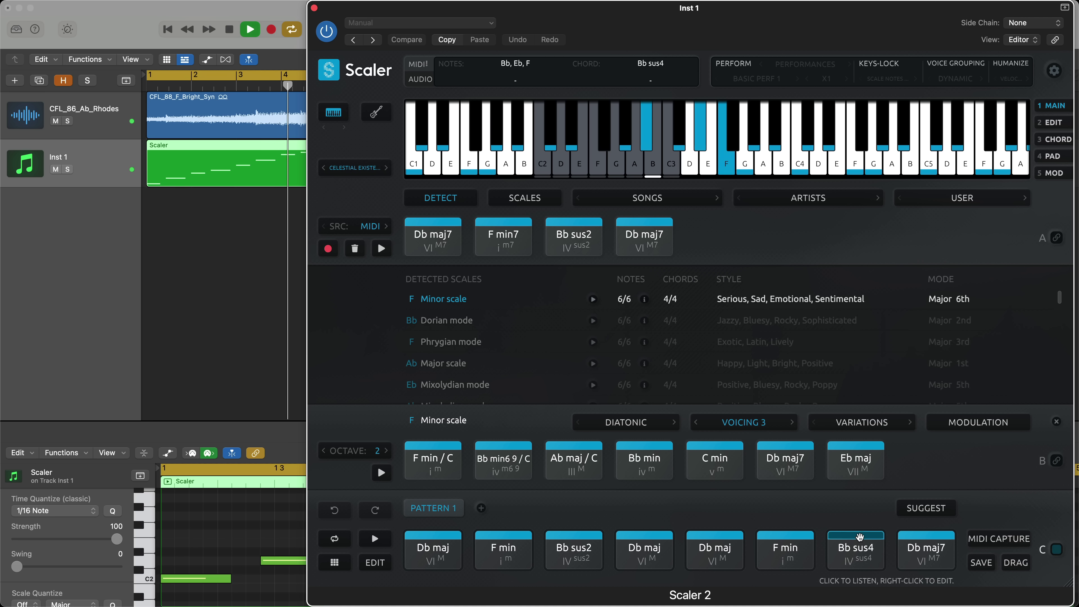
pyautogui.press('space')
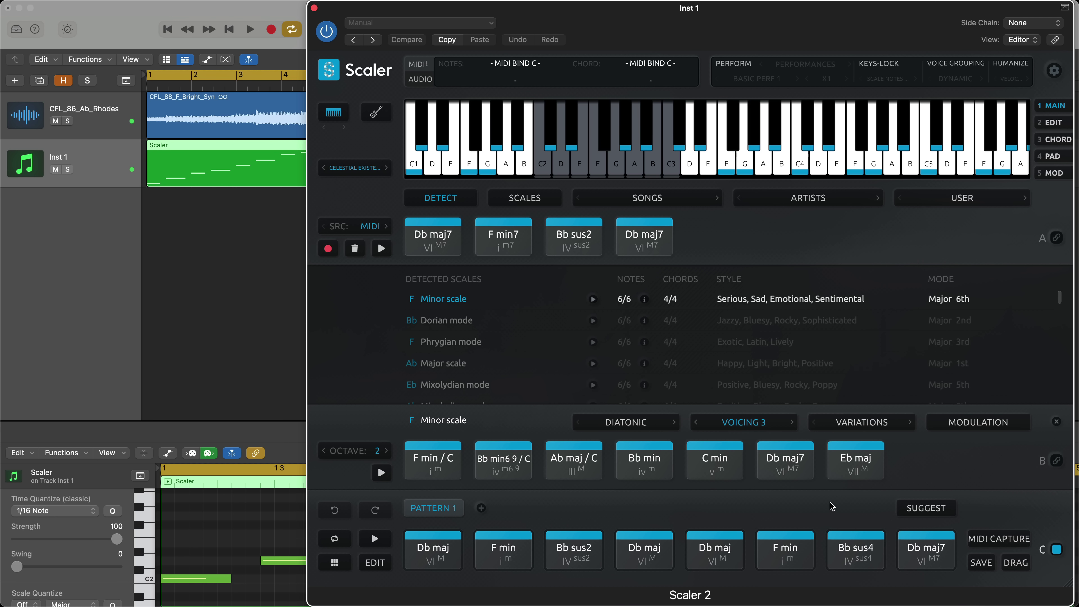
pyautogui.press('super+w')
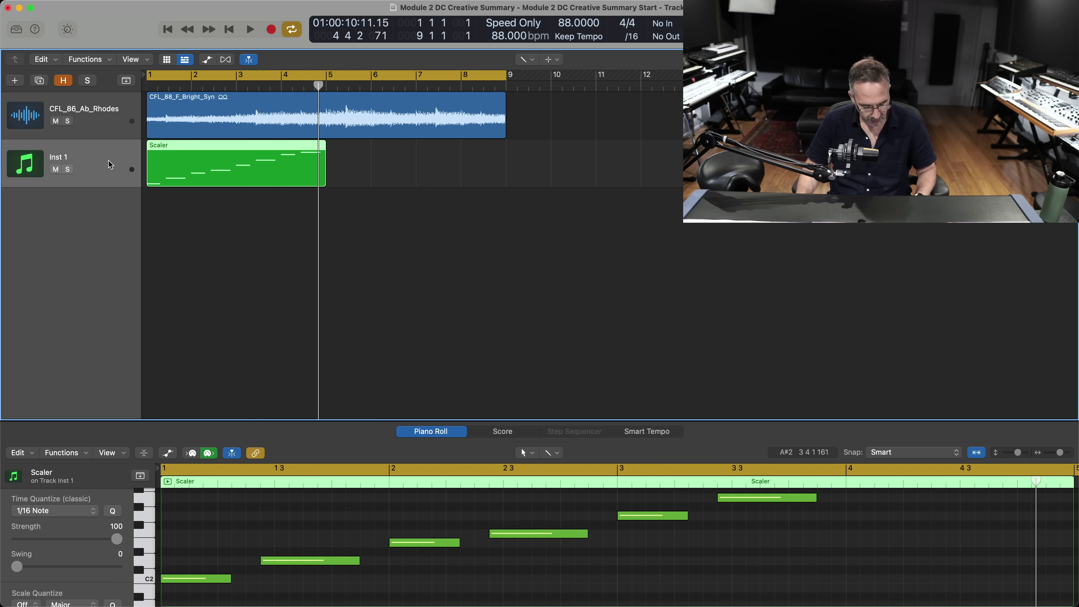
# - Bring the Scaler window back and duplicate Pattern 1 as Pattern 2, keeping the copy active
pyautogui.press('v')
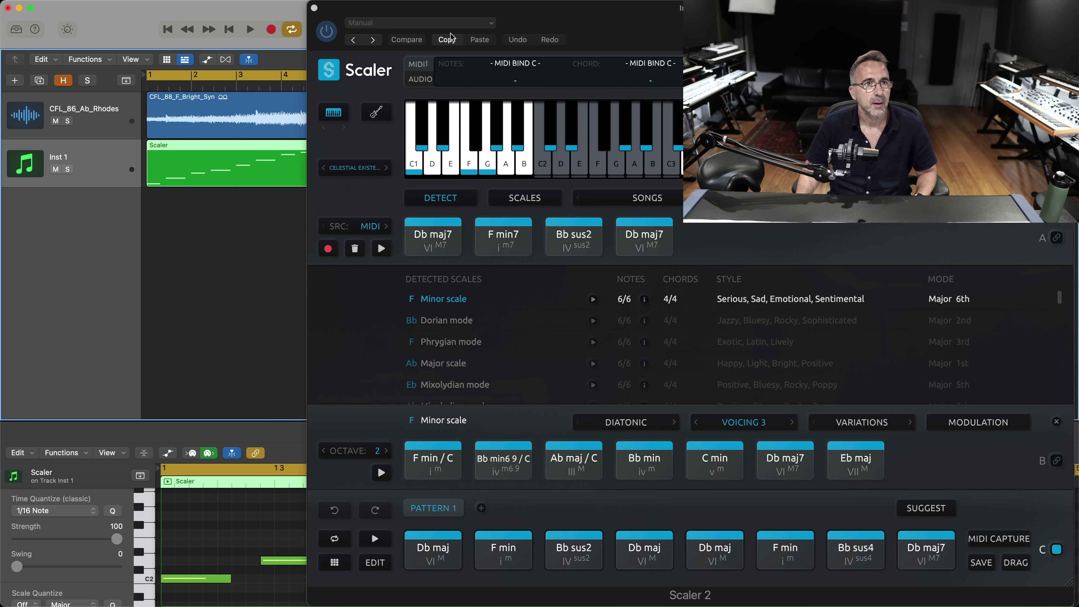
pyautogui.moveTo(546, 13)
pyautogui.mouseDown()
pyautogui.moveTo(420, 13)
pyautogui.moveTo(540, 15)
pyautogui.mouseUp()
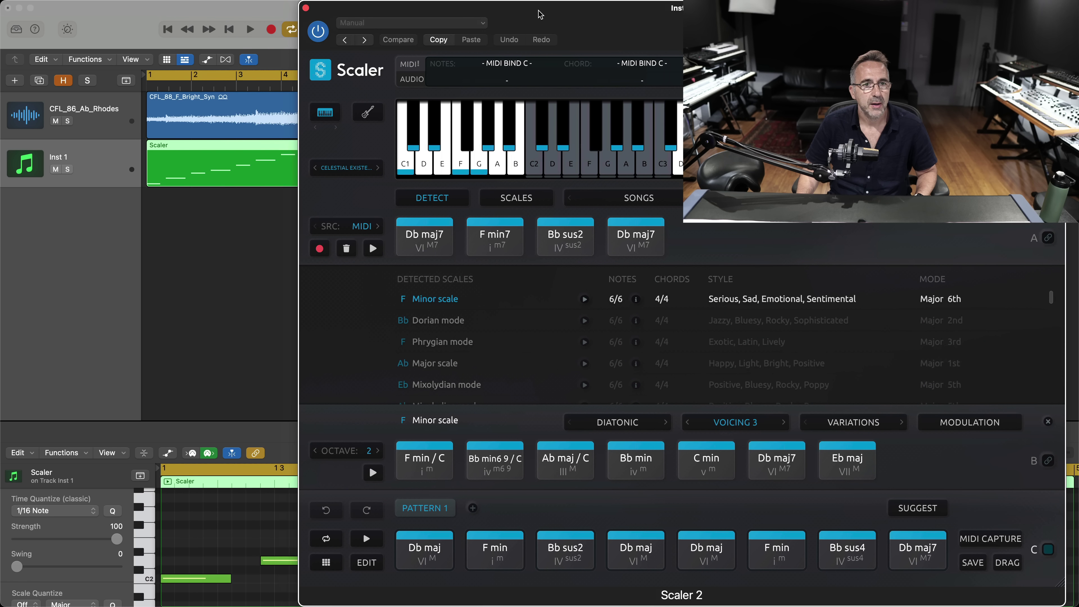
pyautogui.rightClick(424, 511)
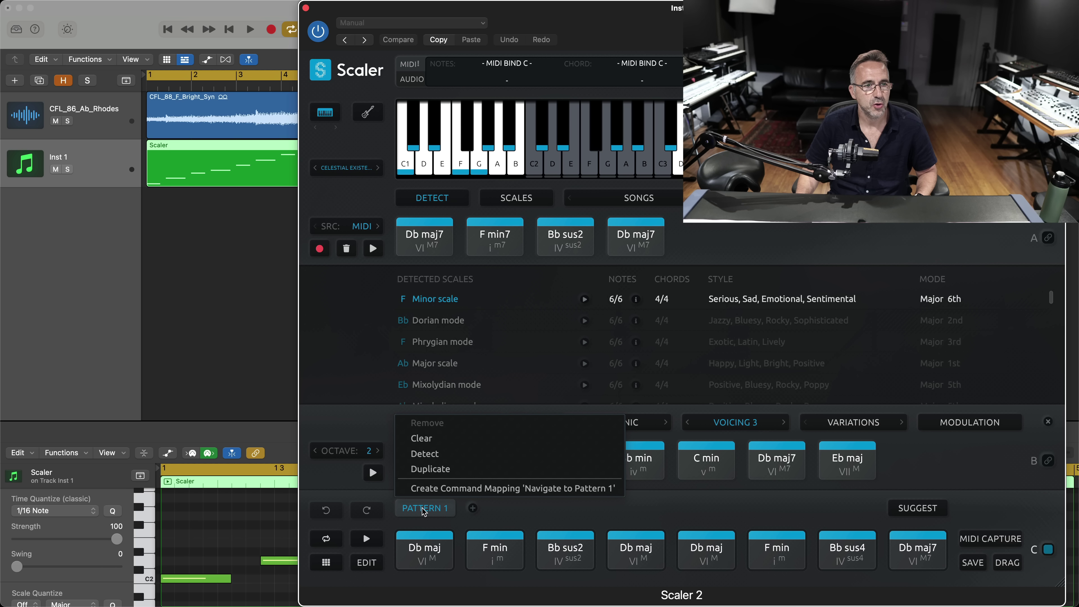
pyautogui.click(433, 470)
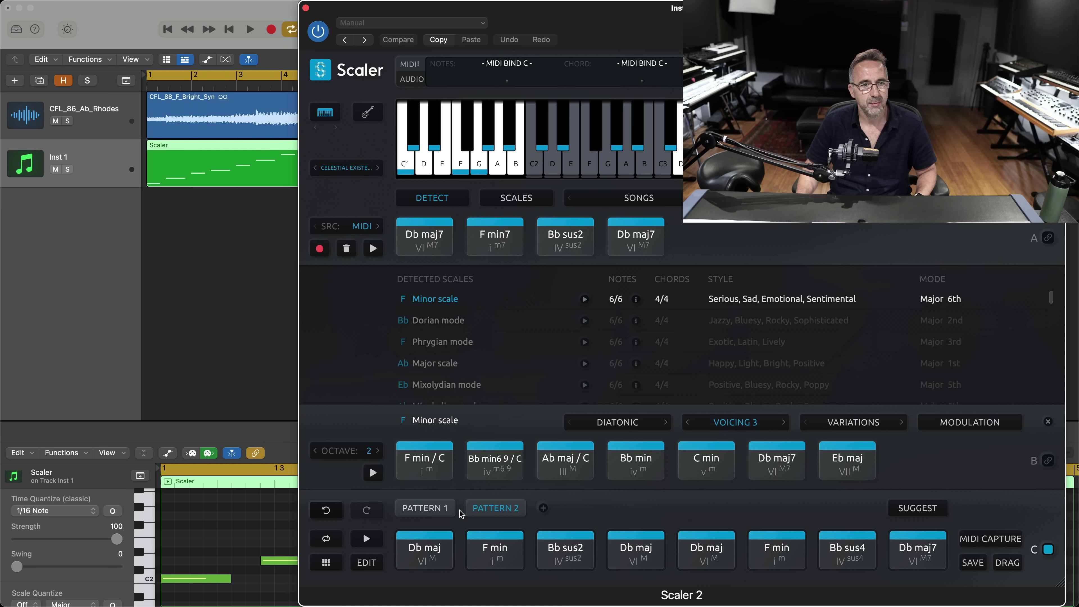
pyautogui.click(495, 509)
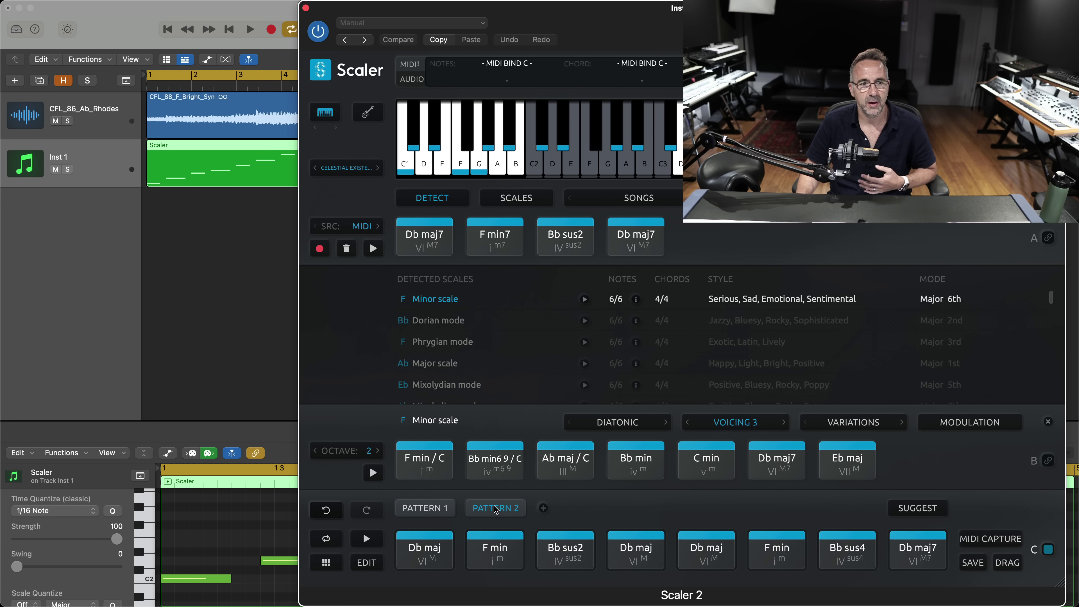
# - Mute the Scaler MIDI region on the Inst 1 track
pyautogui.click(1048, 551)
pyautogui.click(200, 239)
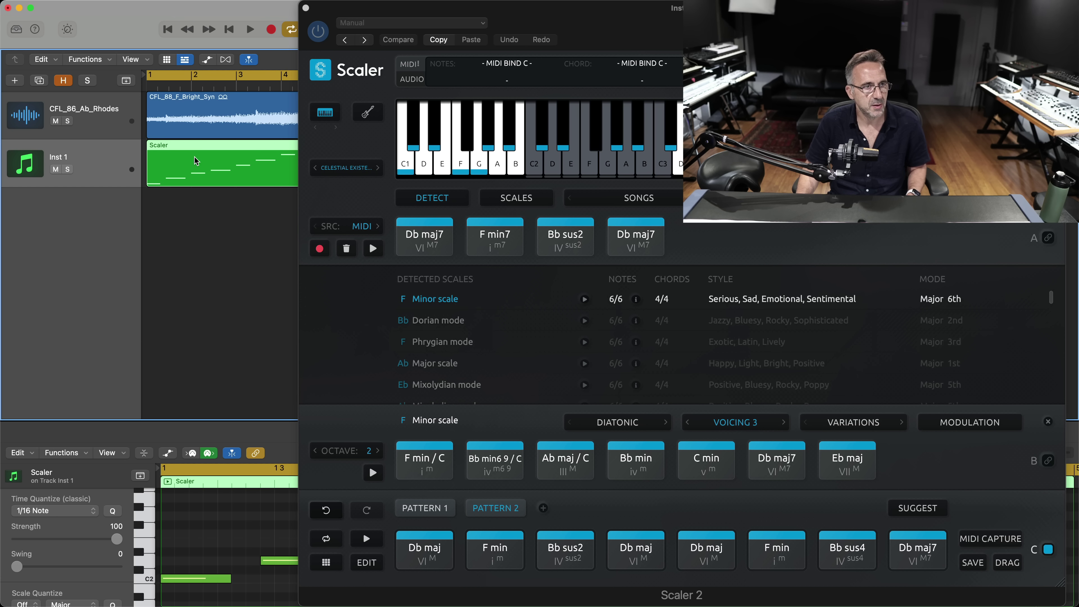
pyautogui.press('m')
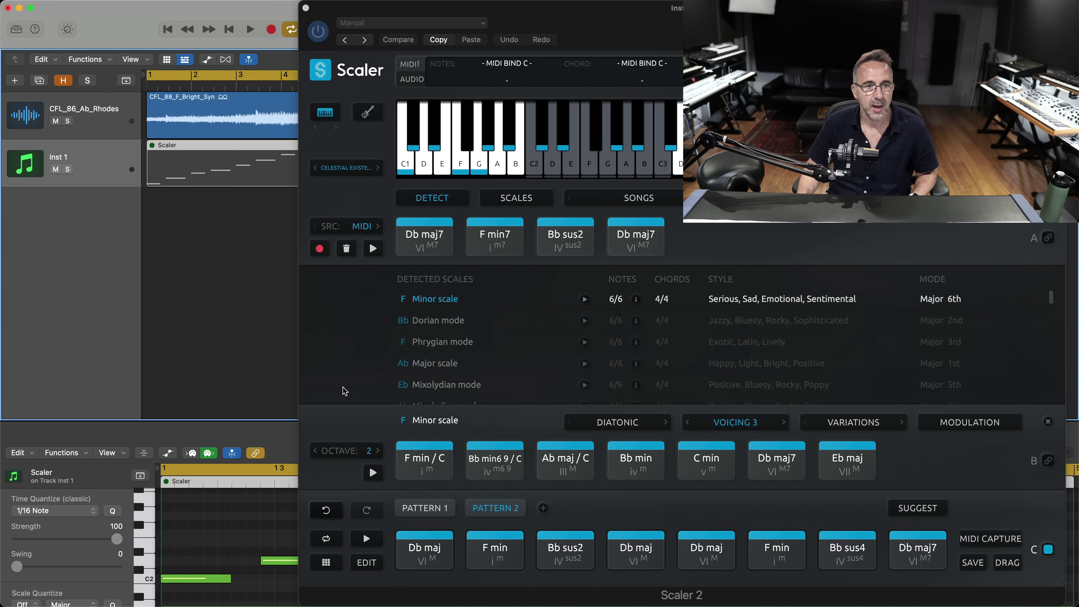
# - Audition chords in Pattern 2, compare them with Pattern 1, and return to Pattern 2
pyautogui.click(572, 540)
pyautogui.click(638, 548)
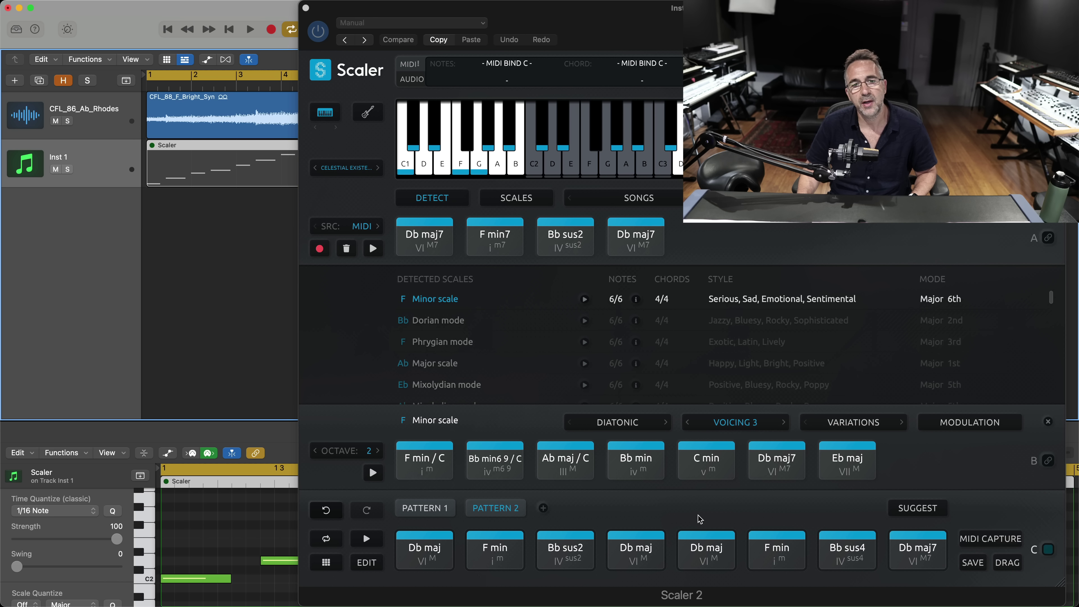
pyautogui.click(893, 555)
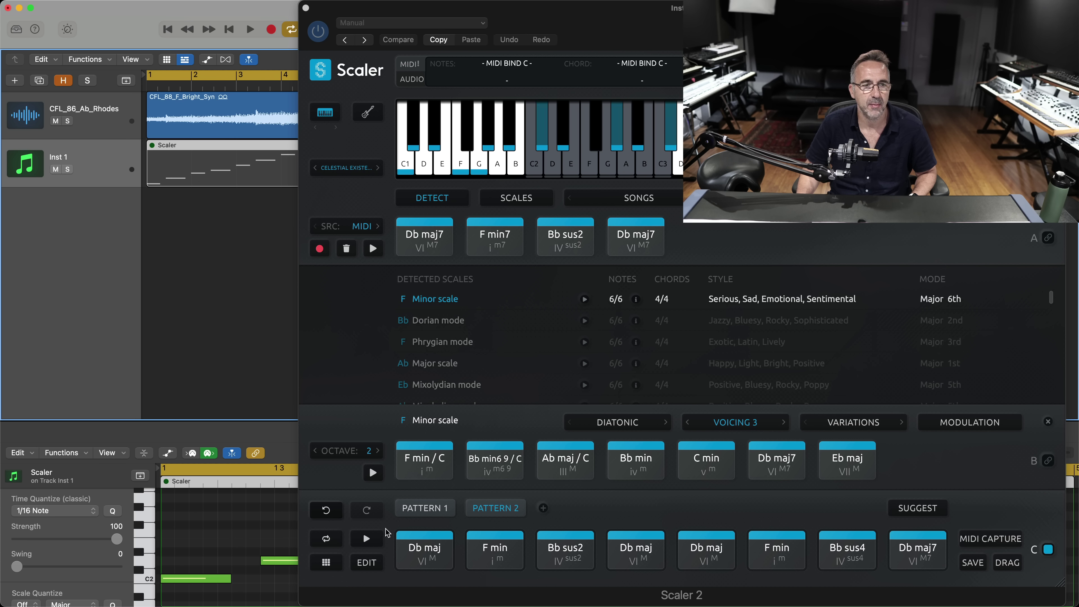
pyautogui.click(417, 514)
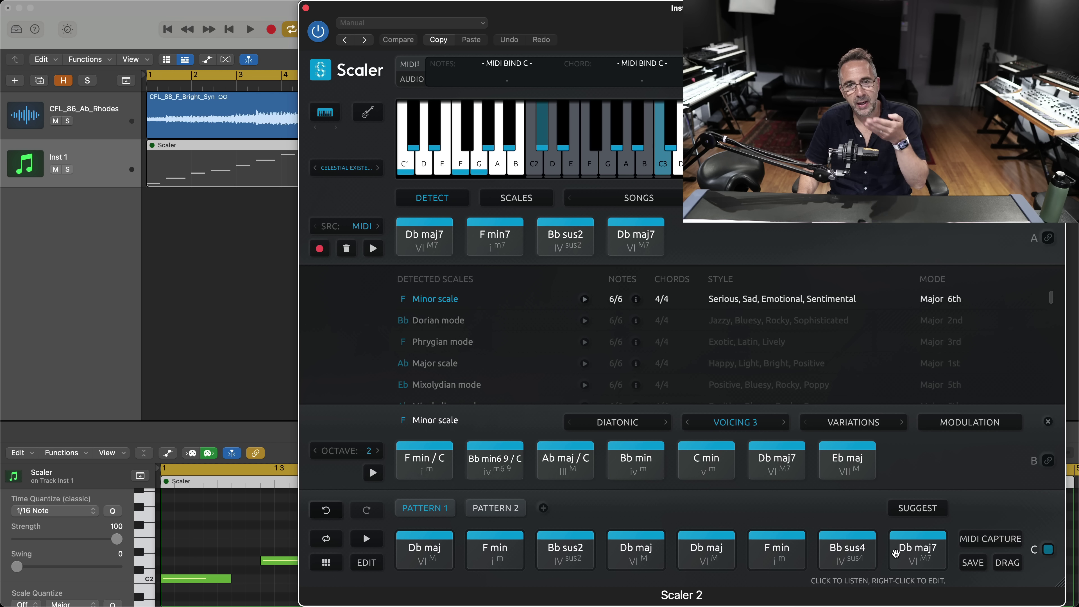
pyautogui.click(491, 509)
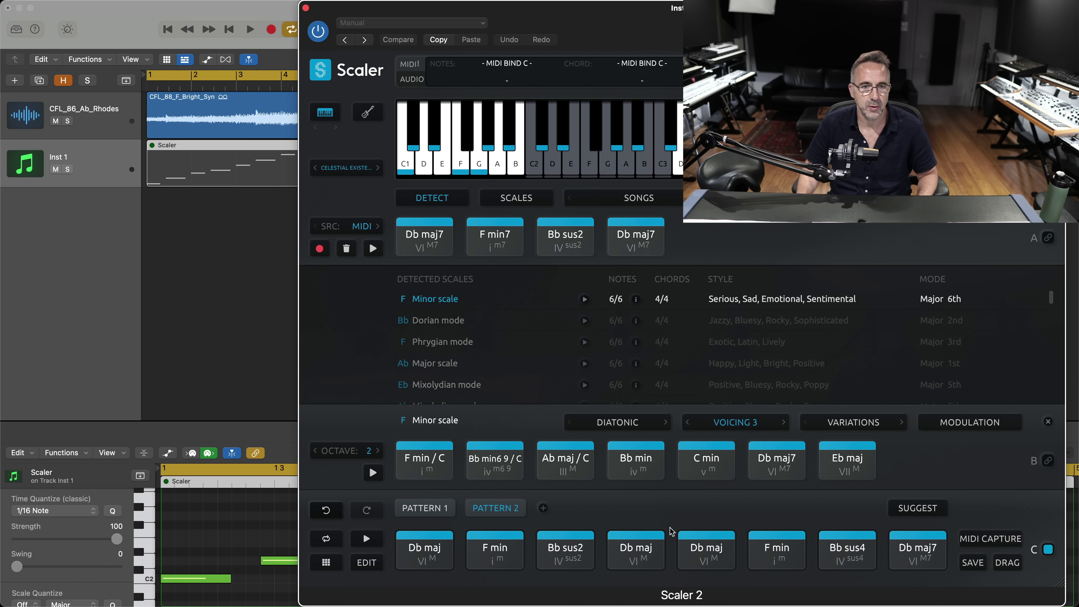
# - Show chord suggestions for the fifth chord of Pattern 2, using the Per Scale profile with Minimize Movement enabled
pyautogui.click(915, 509)
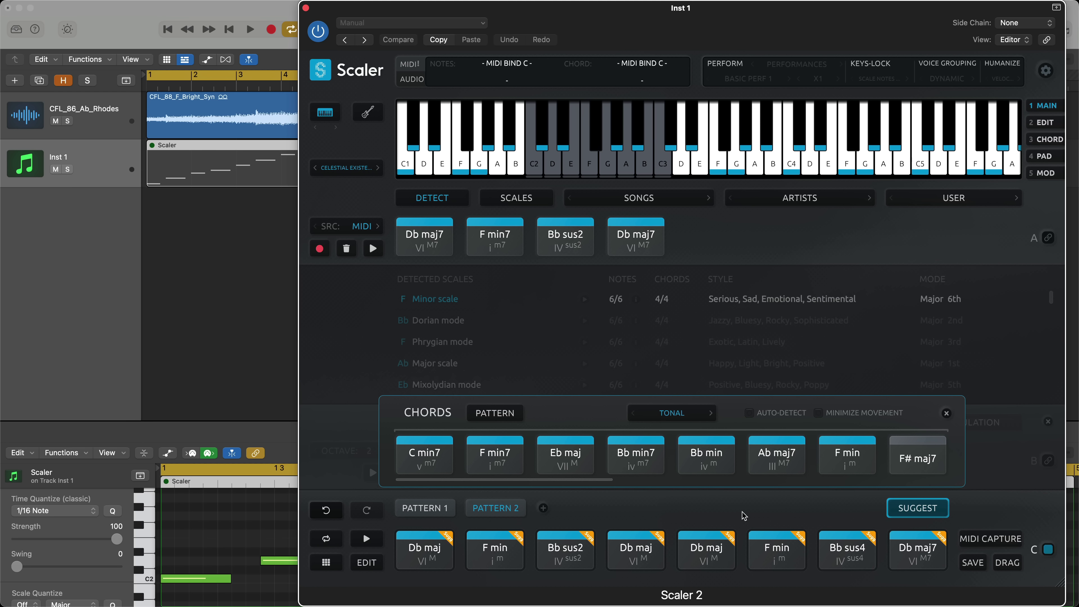
pyautogui.click(722, 534)
pyautogui.click(730, 538)
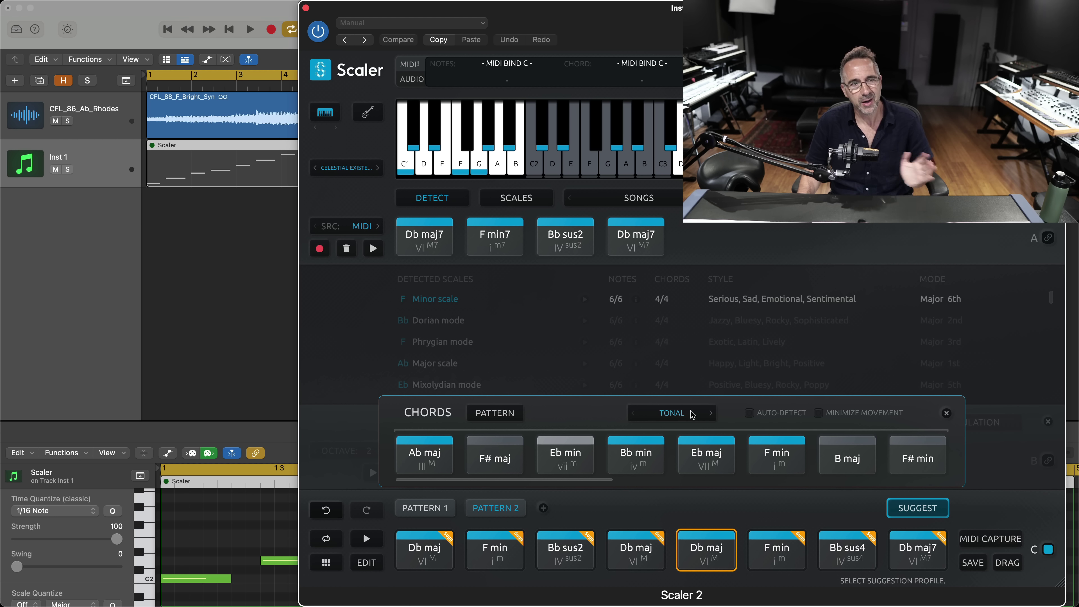
pyautogui.click(693, 414)
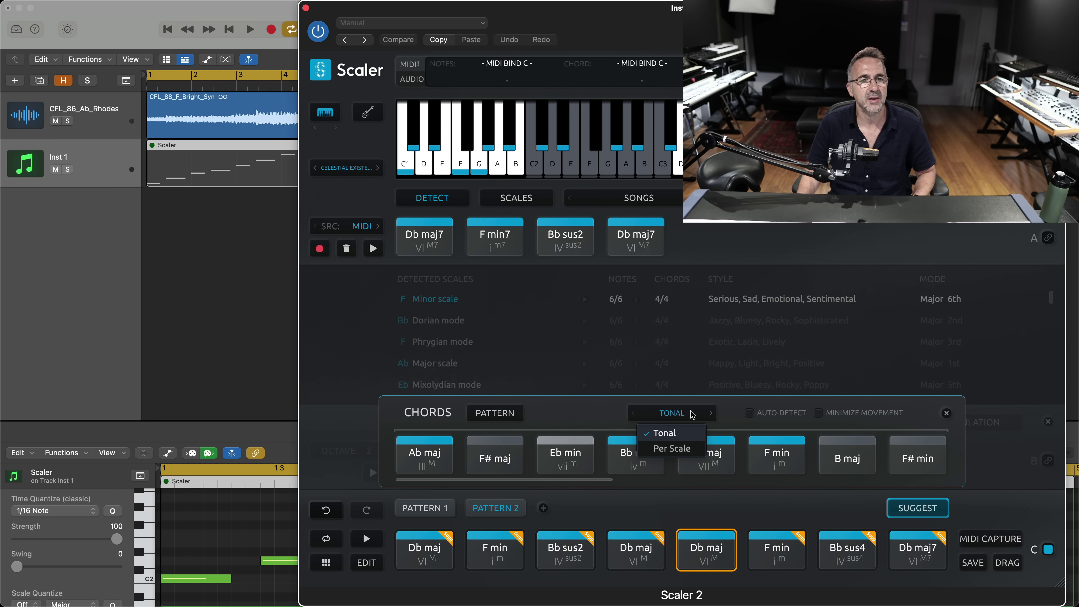
pyautogui.click(688, 446)
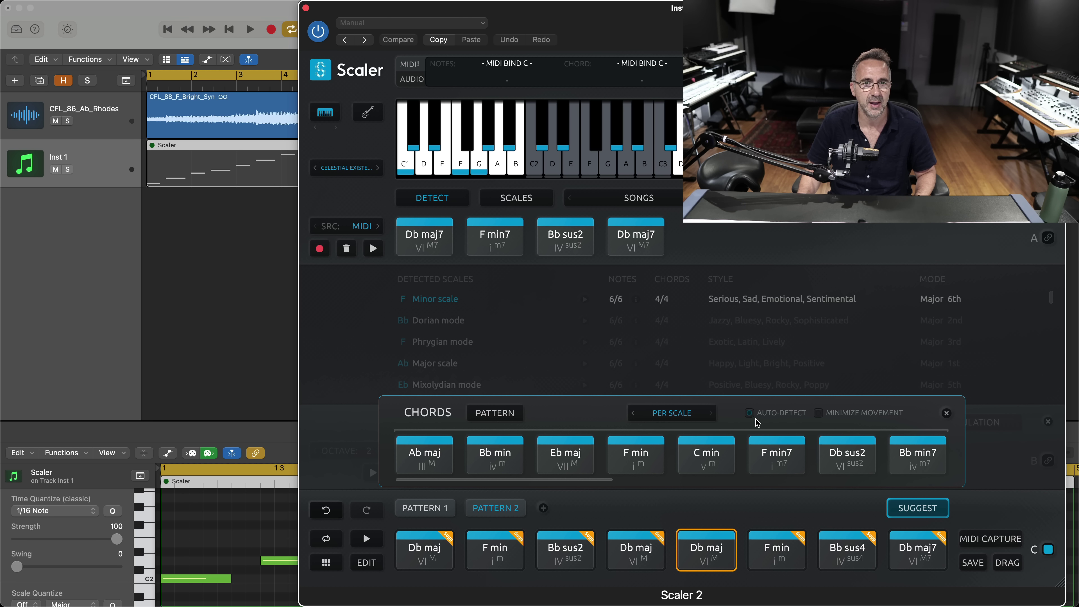
pyautogui.click(819, 414)
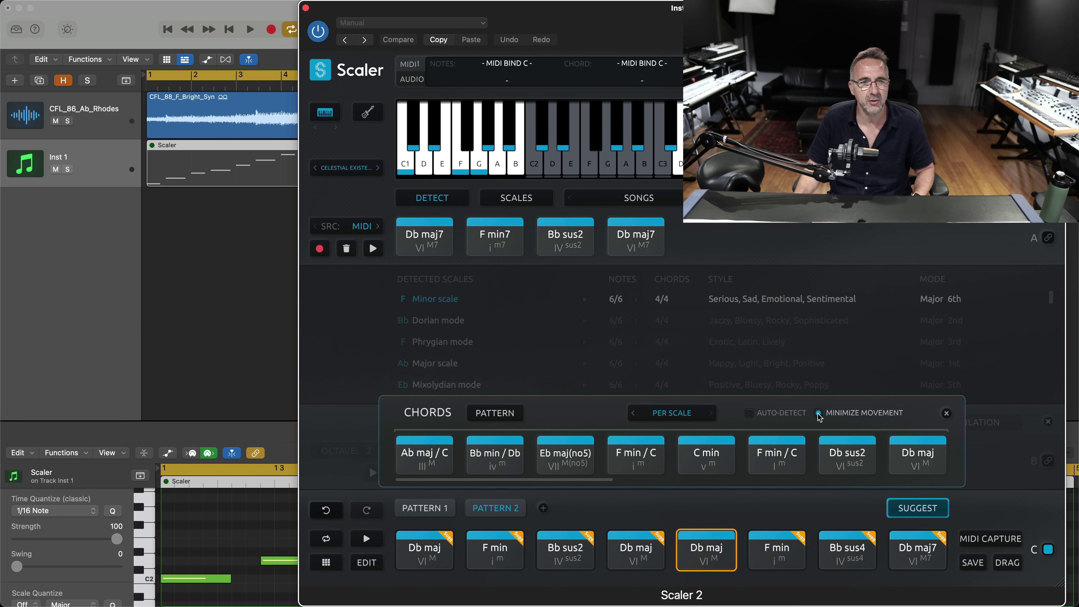
# - Audition suggestions following the fifth chord and replace Pattern 2's sixth chord with F min / C
pyautogui.click(702, 551)
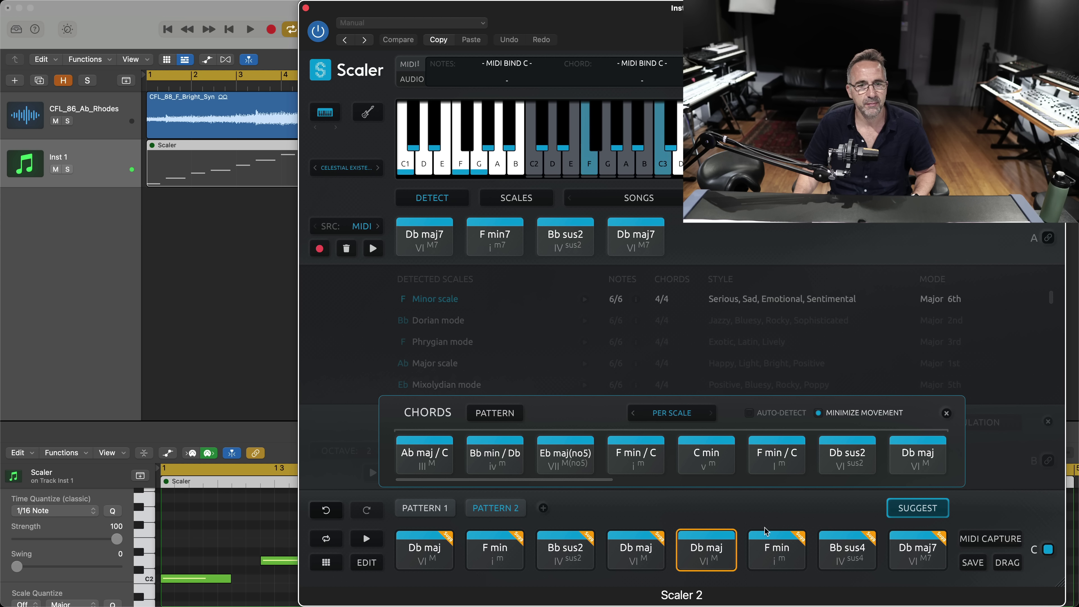
pyautogui.click(777, 461)
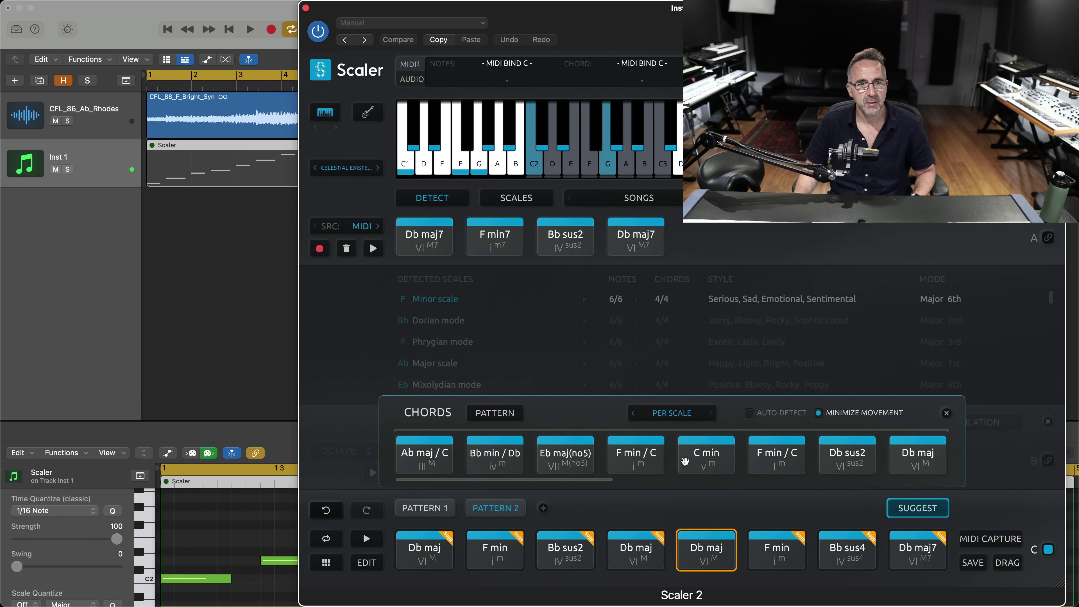
pyautogui.click(646, 454)
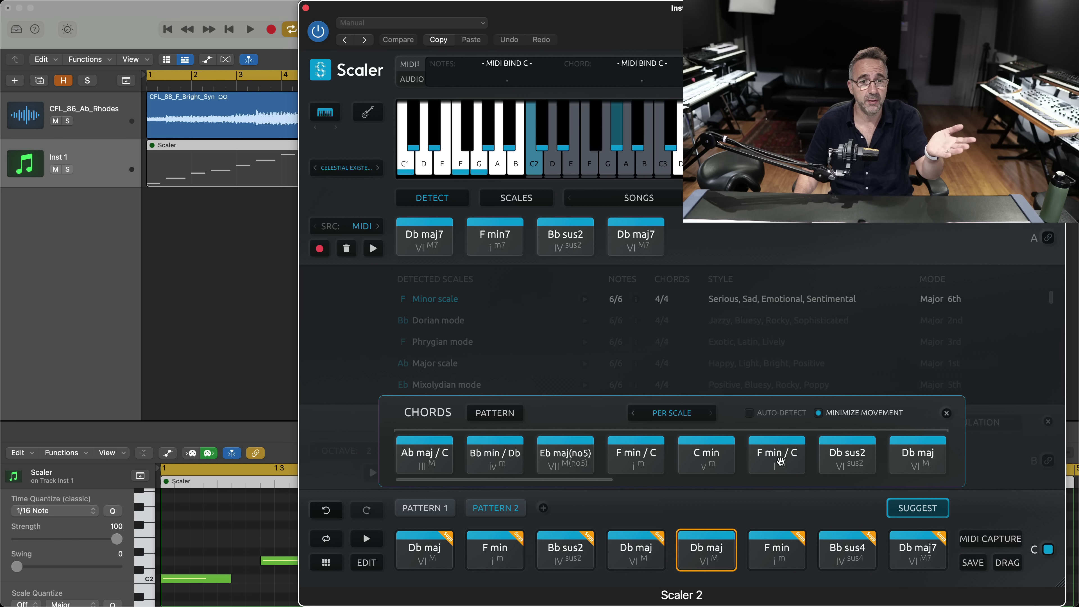
pyautogui.moveTo(780, 461); pyautogui.dragTo(786, 550)
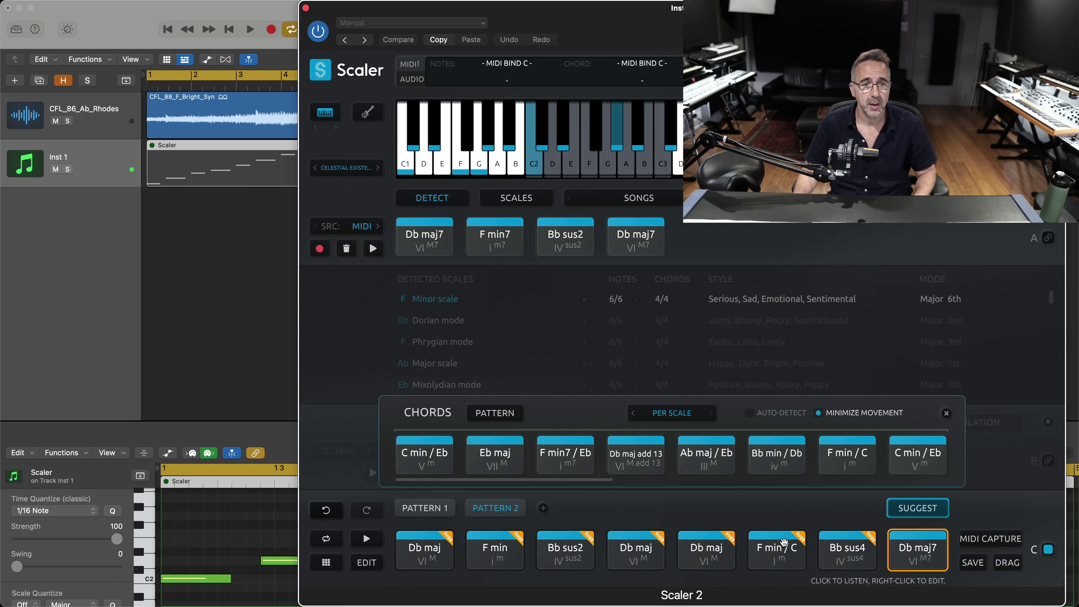
# - Load suggestions for the F min / C chord and audition candidates such as Db sus2, C sus4 and C min against the pattern
pyautogui.click(793, 546)
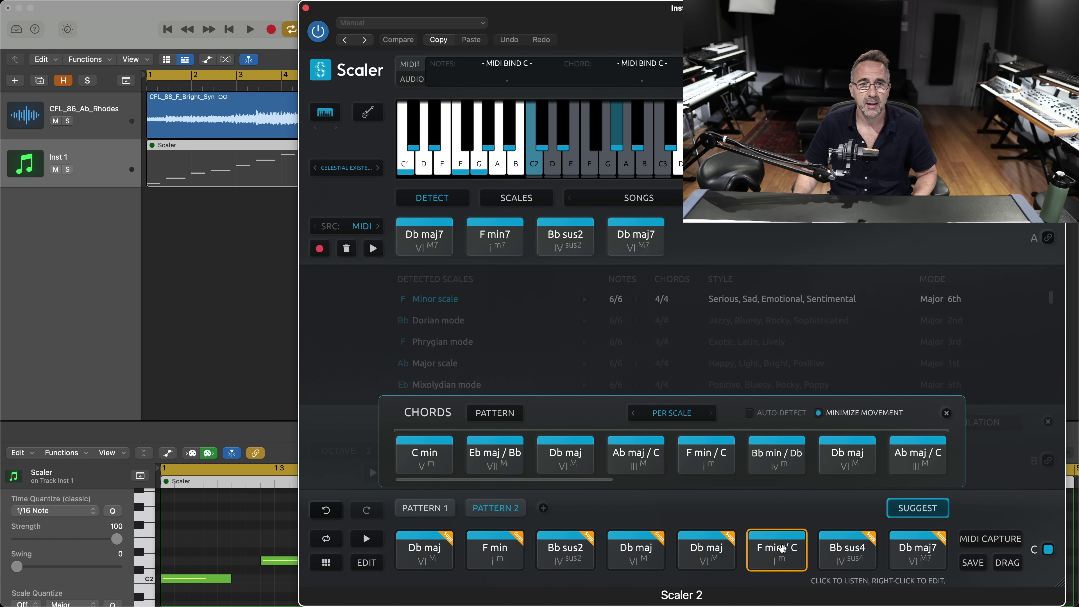
pyautogui.click(784, 548)
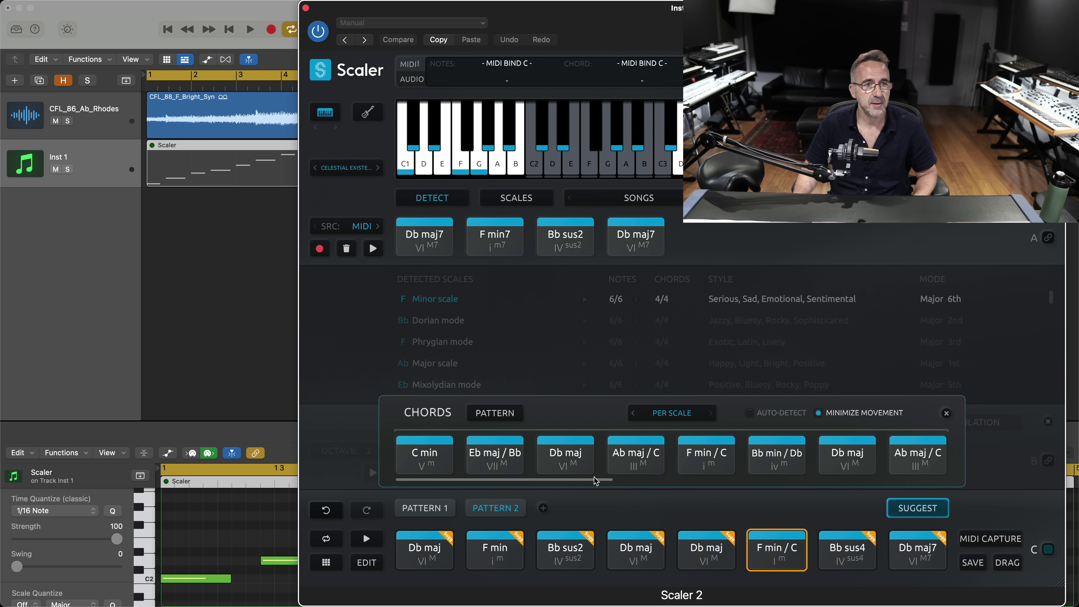
pyautogui.moveTo(590, 482); pyautogui.dragTo(877, 503)
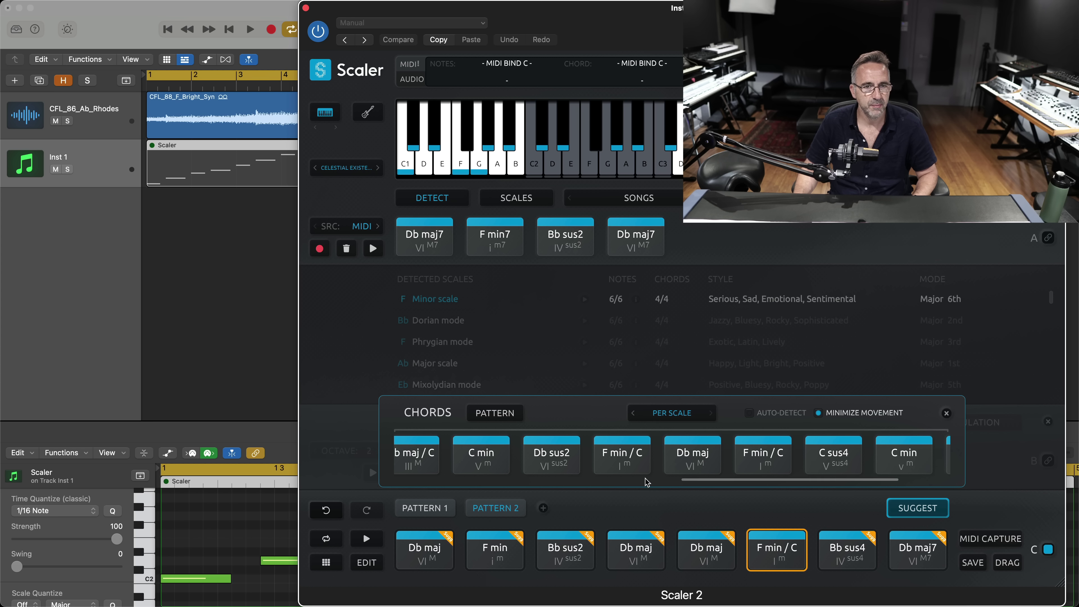
pyautogui.click(551, 454)
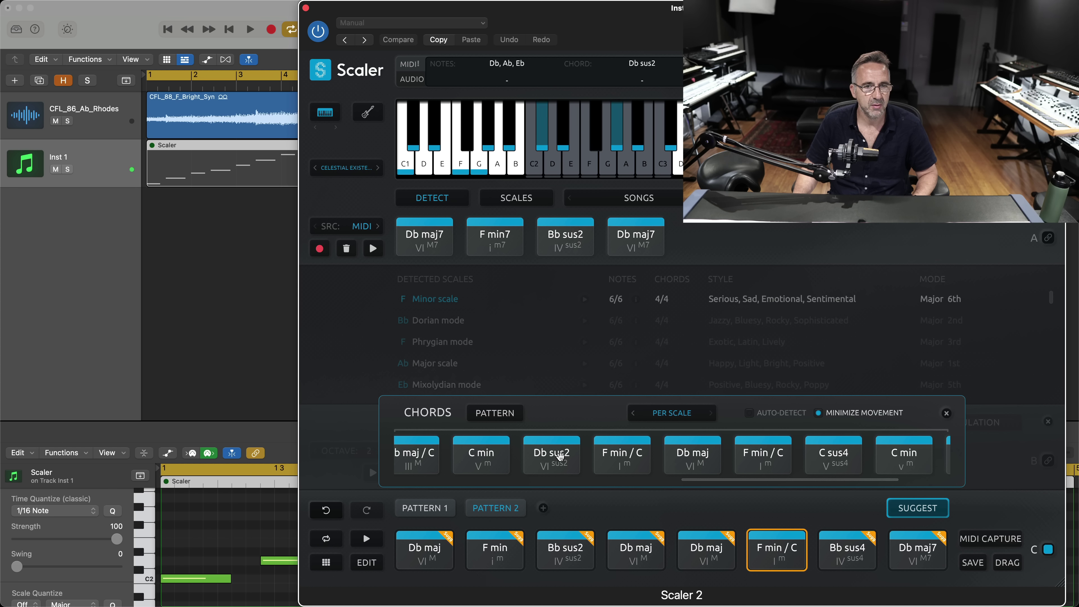
pyautogui.click(753, 551)
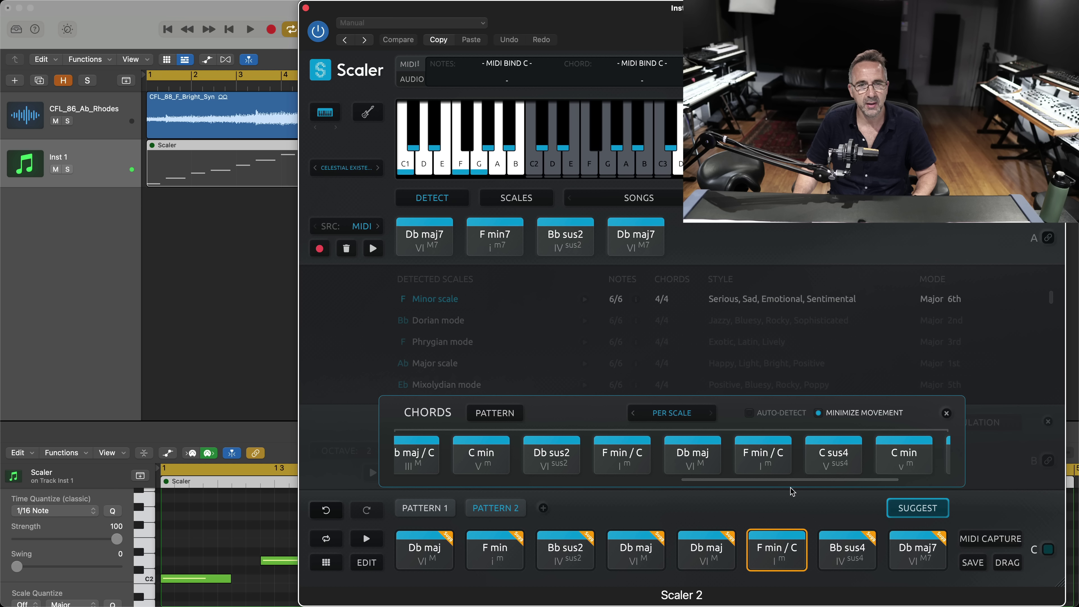
pyautogui.click(563, 447)
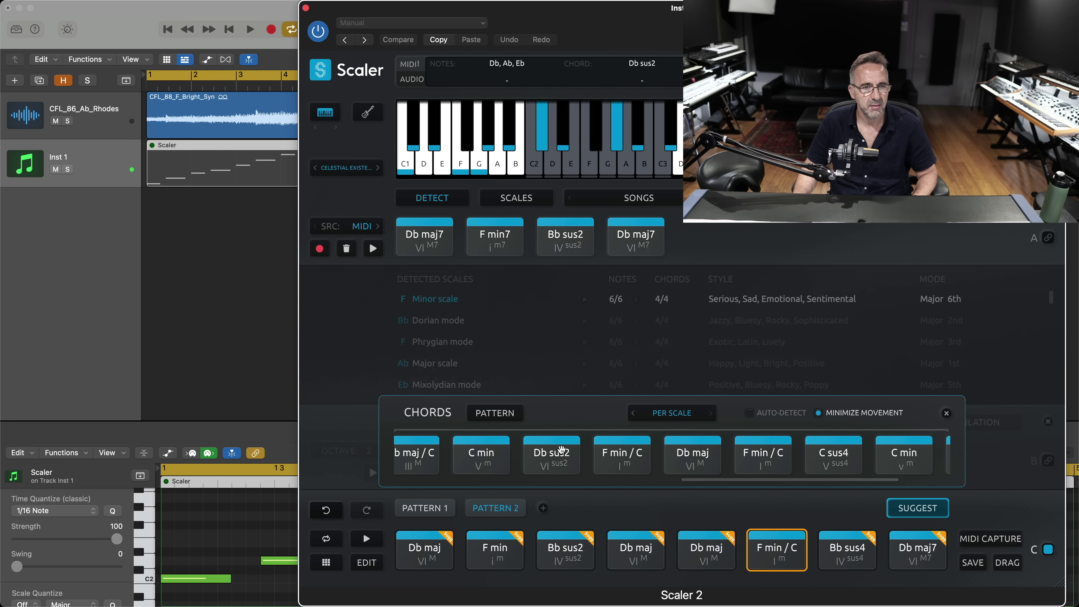
pyautogui.click(763, 467)
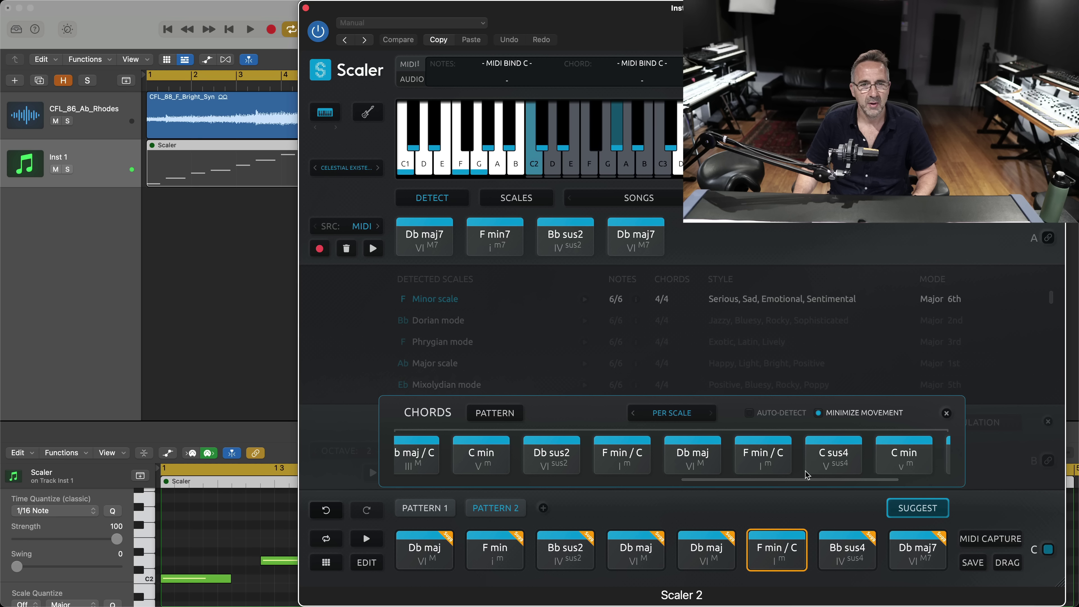
pyautogui.click(833, 461)
pyautogui.click(883, 464)
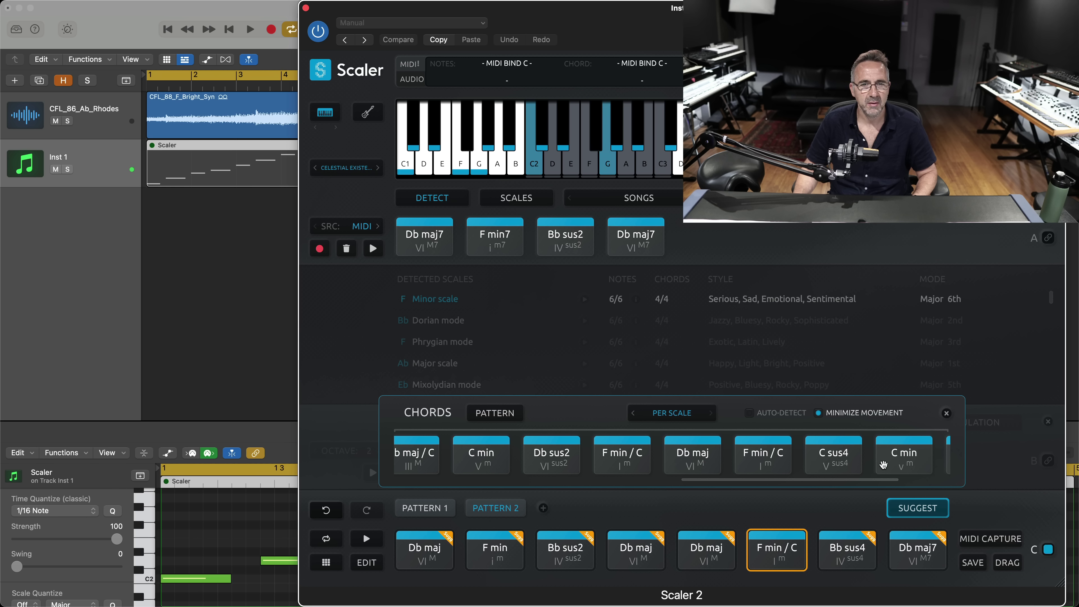
pyautogui.click(562, 542)
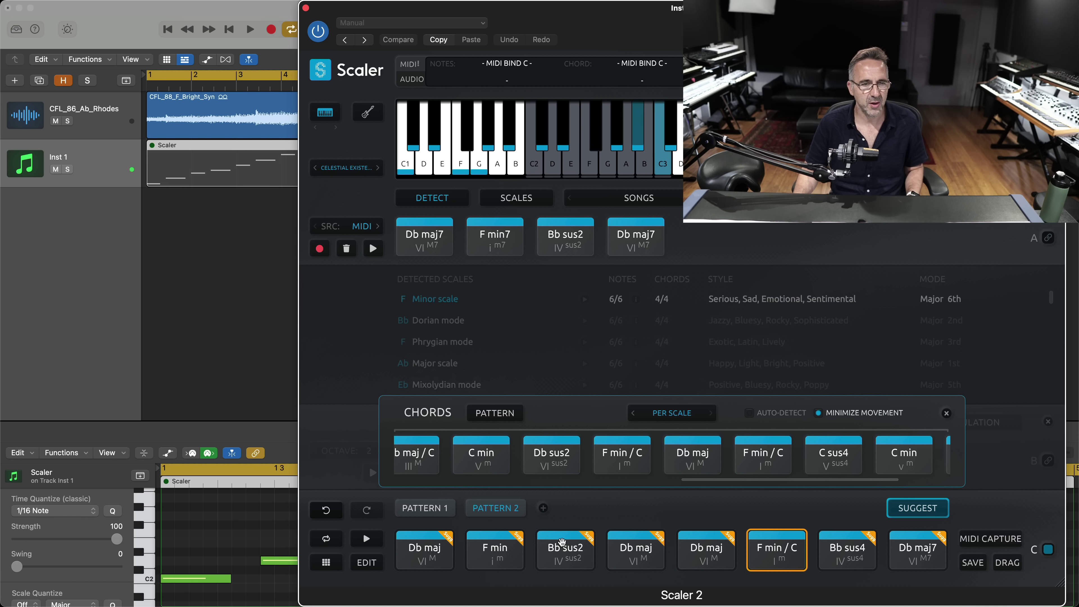
pyautogui.click(839, 456)
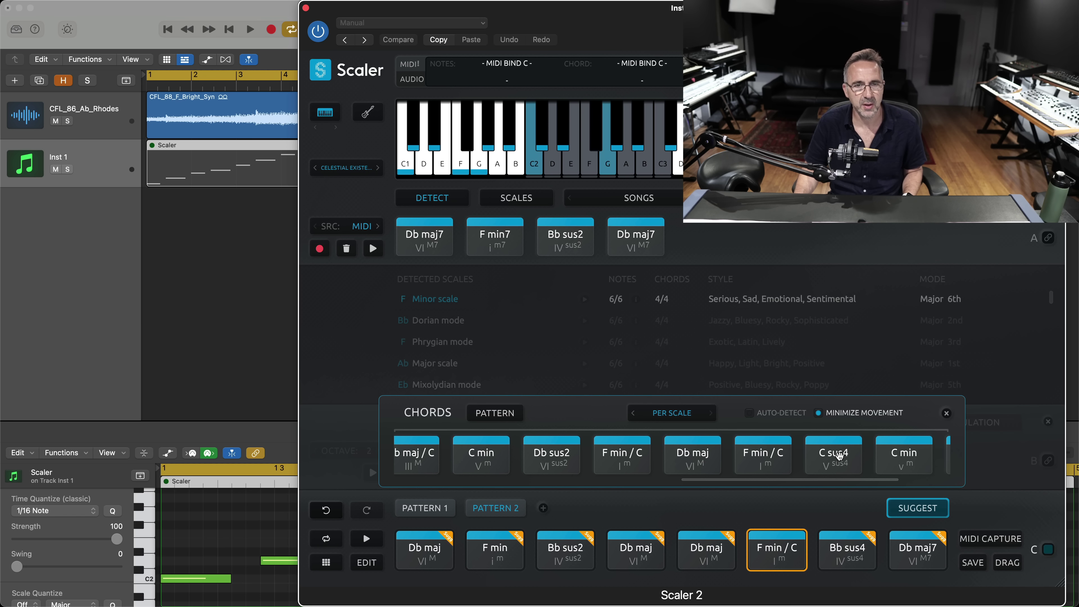
# - Try the suggested C sus4 after Pattern 2's chords over the audio loop, and replace the seventh chord with it
pyautogui.press('space')
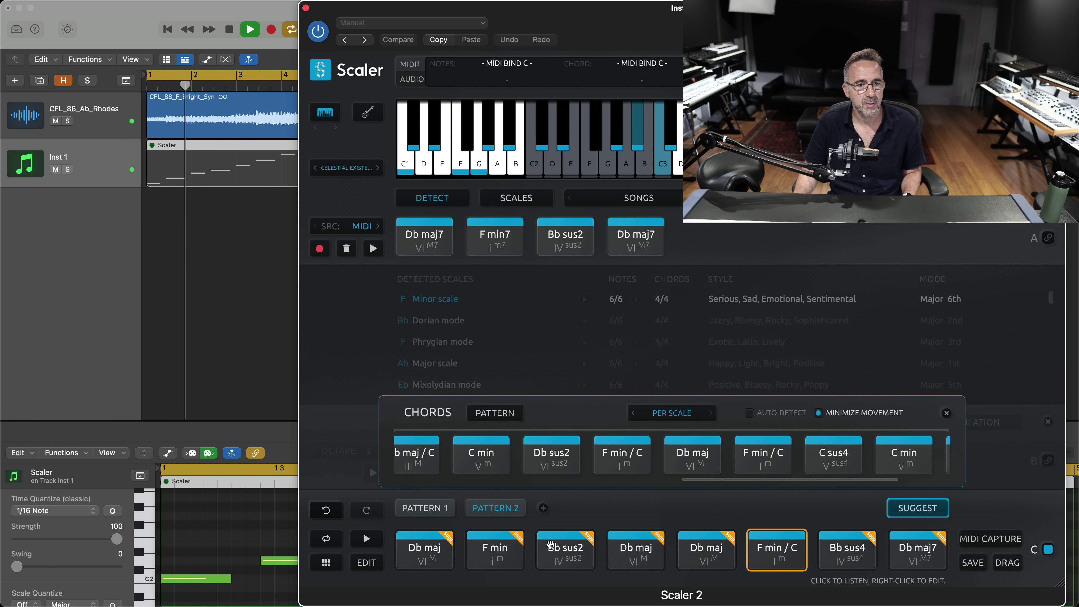
pyautogui.click(564, 546)
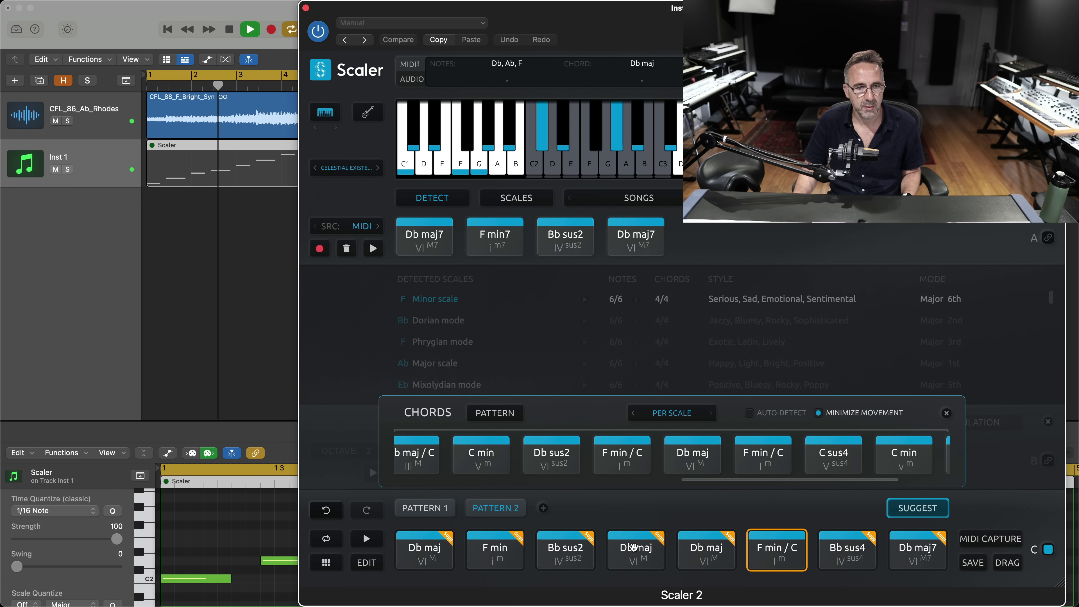
pyautogui.click(763, 555)
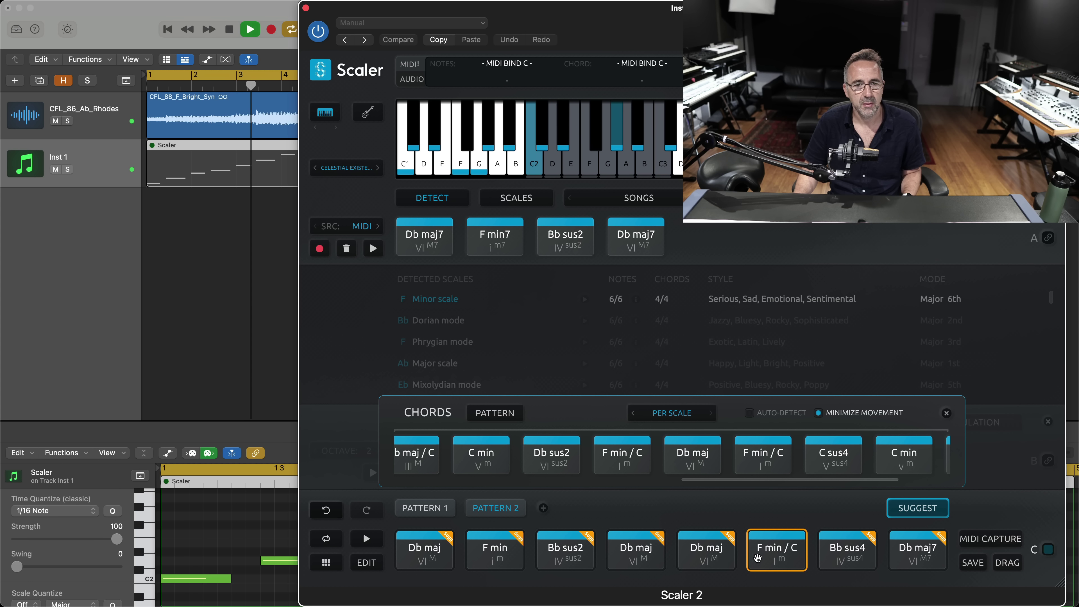
pyautogui.click(831, 457)
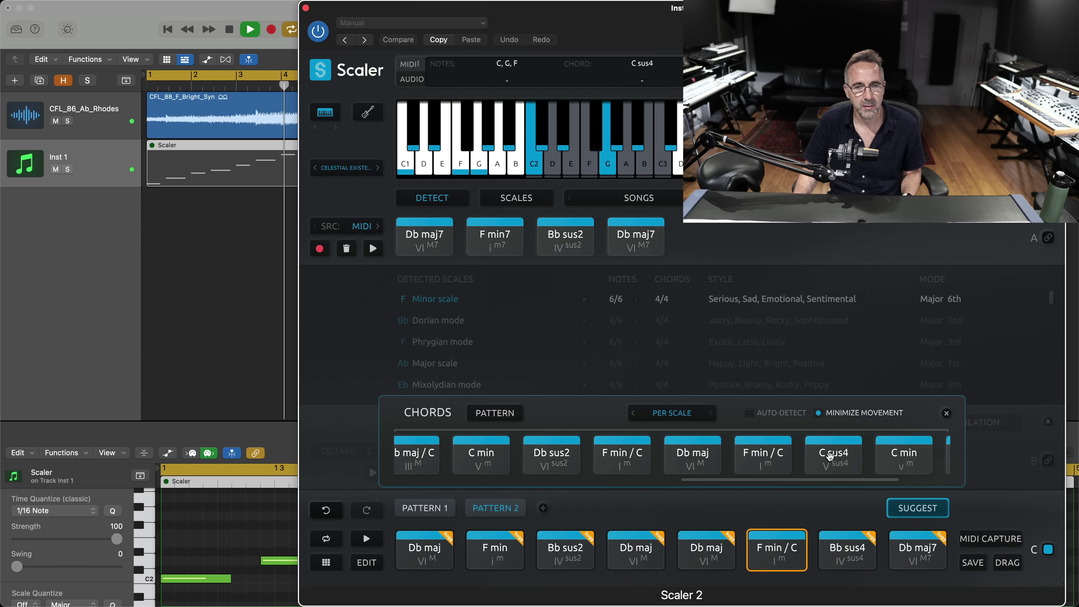
pyautogui.press('space')
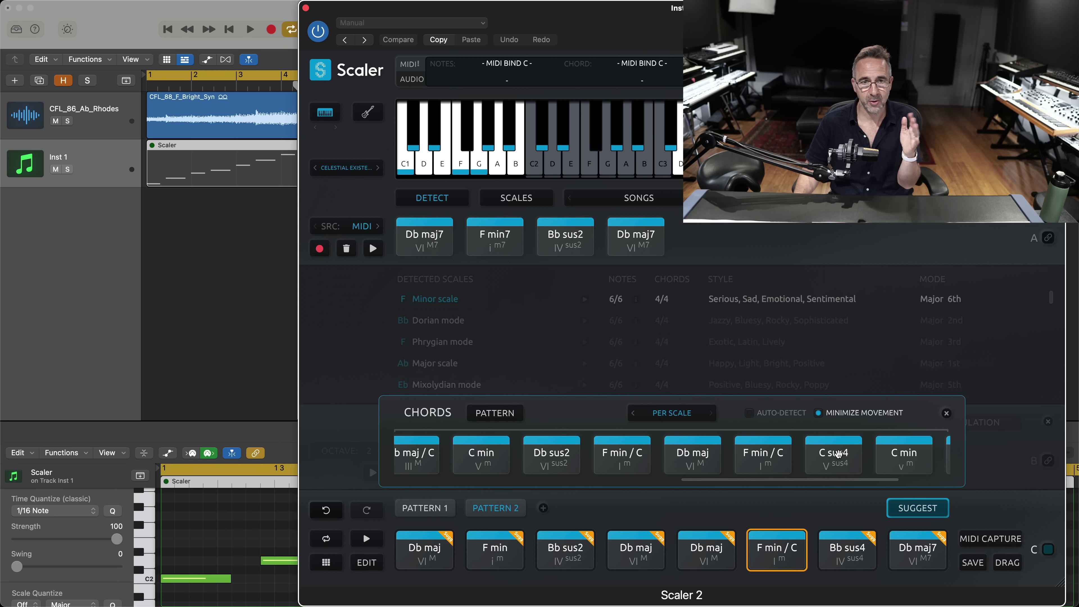
pyautogui.click(843, 544)
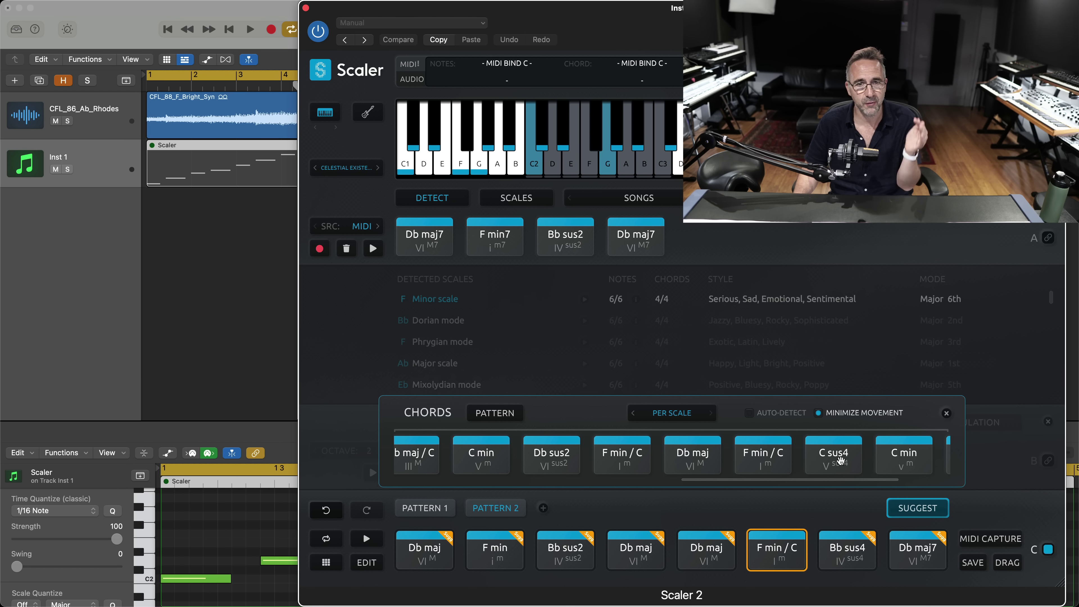
pyautogui.moveTo(838, 456); pyautogui.dragTo(854, 552)
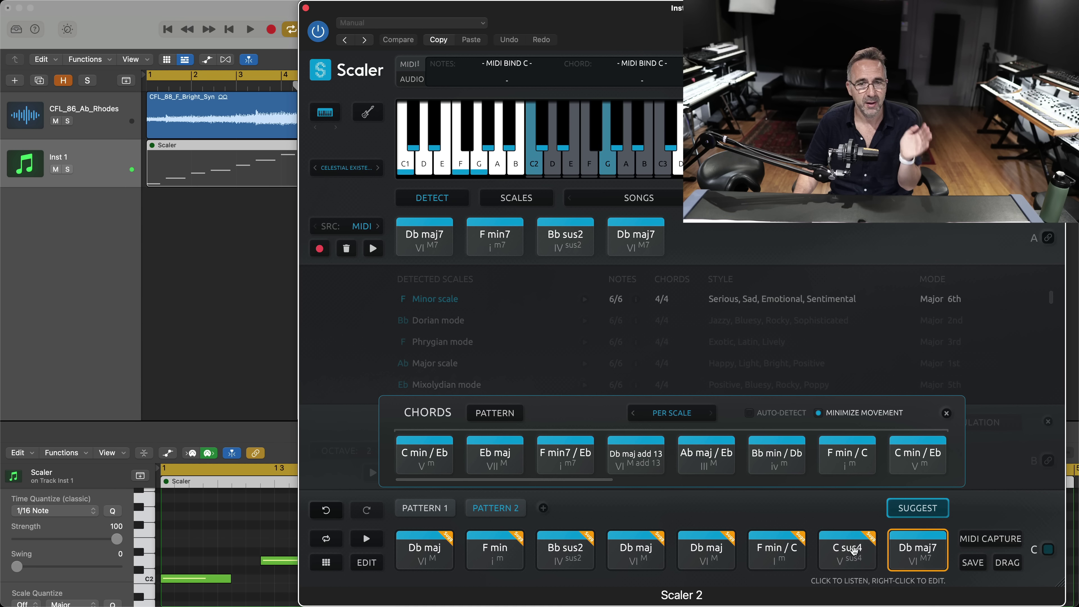
# - Browse suggestions for the C sus4 and Db maj7 chords, and audition Db maj add 13
pyautogui.click(872, 539)
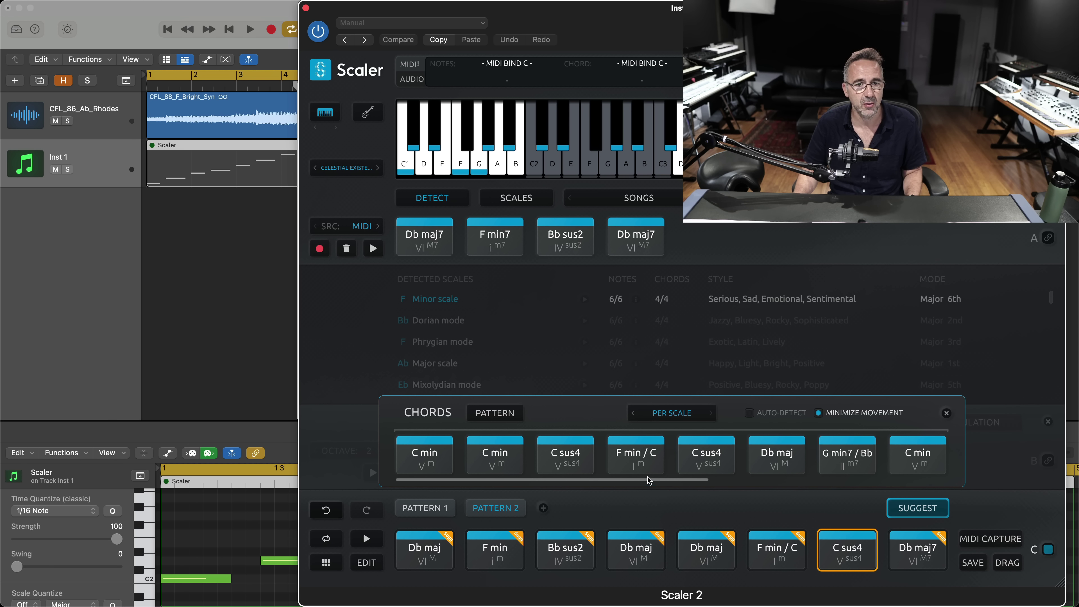
pyautogui.moveTo(650, 482); pyautogui.dragTo(781, 482)
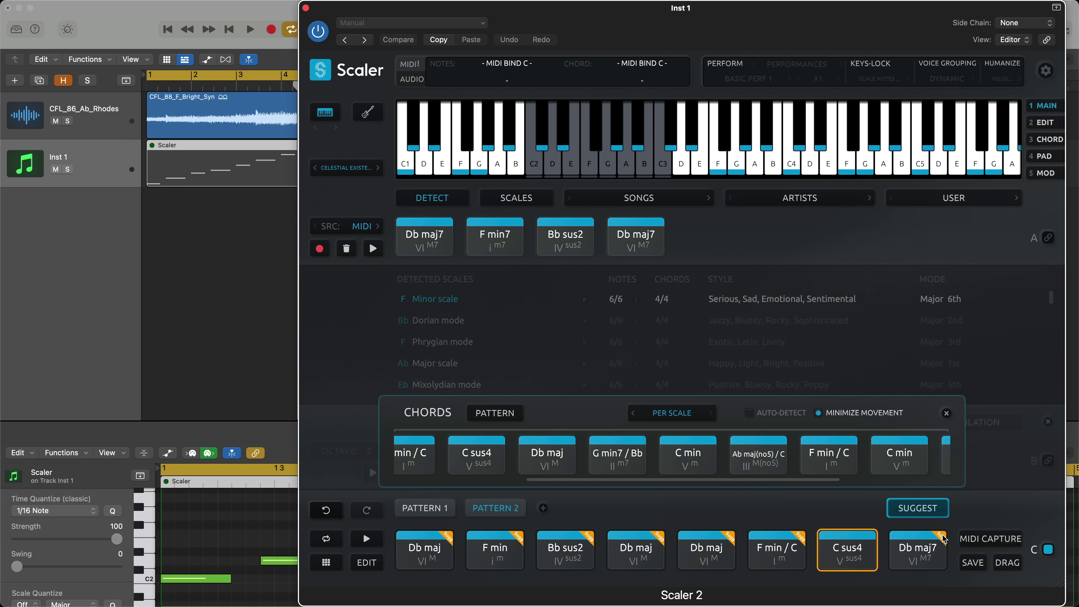
pyautogui.click(943, 537)
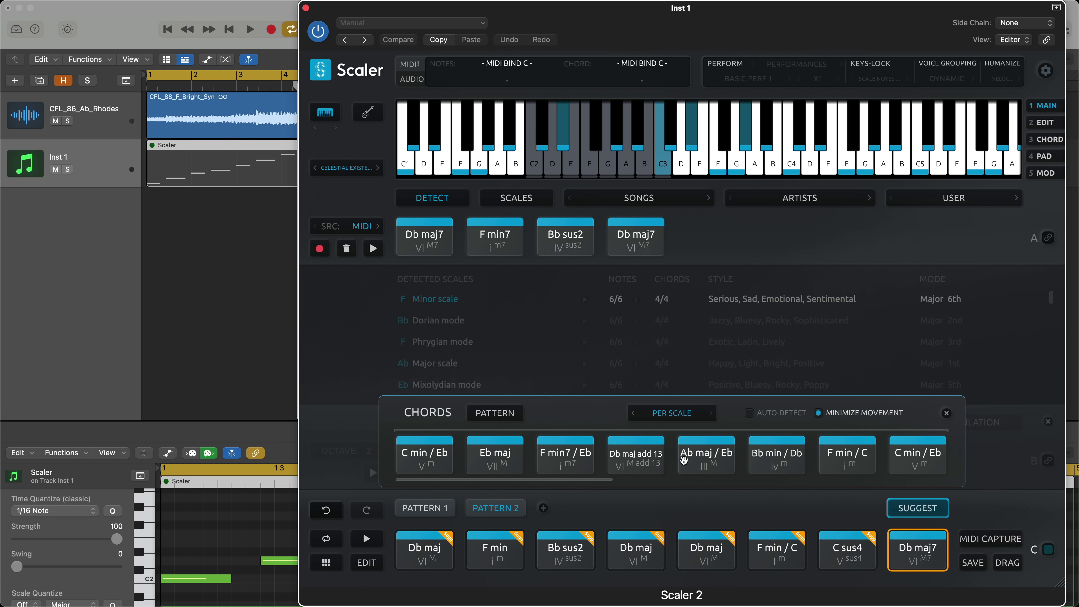
pyautogui.click(625, 472)
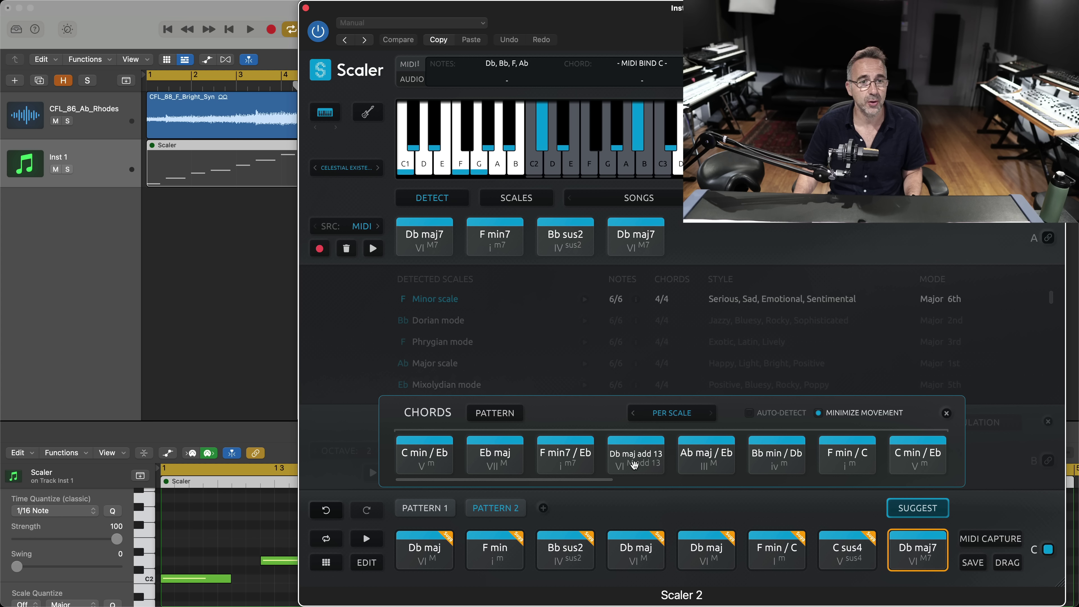
pyautogui.click(635, 465)
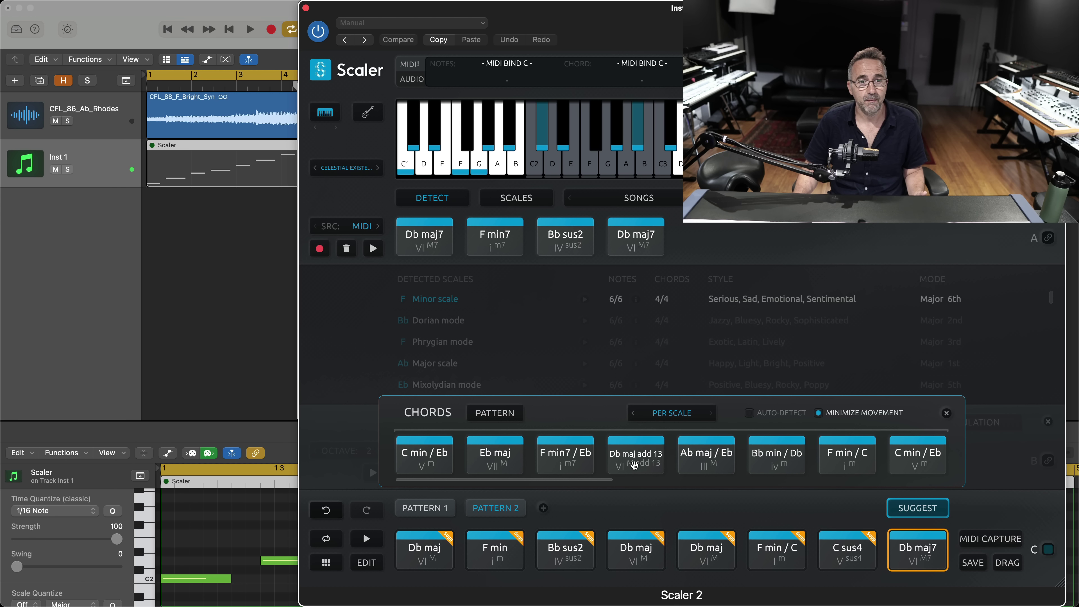
# - Audition Pattern 2's chords over the playing audio loop, finishing with the suggested Db maj add 13
pyautogui.click(421, 549)
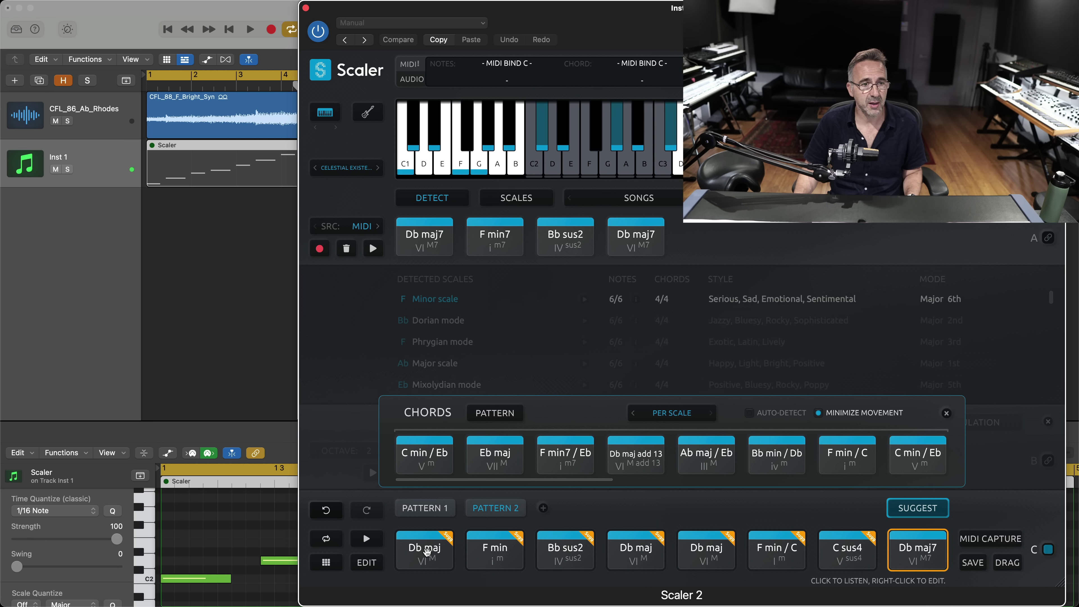
pyautogui.click(864, 558)
pyautogui.press('space')
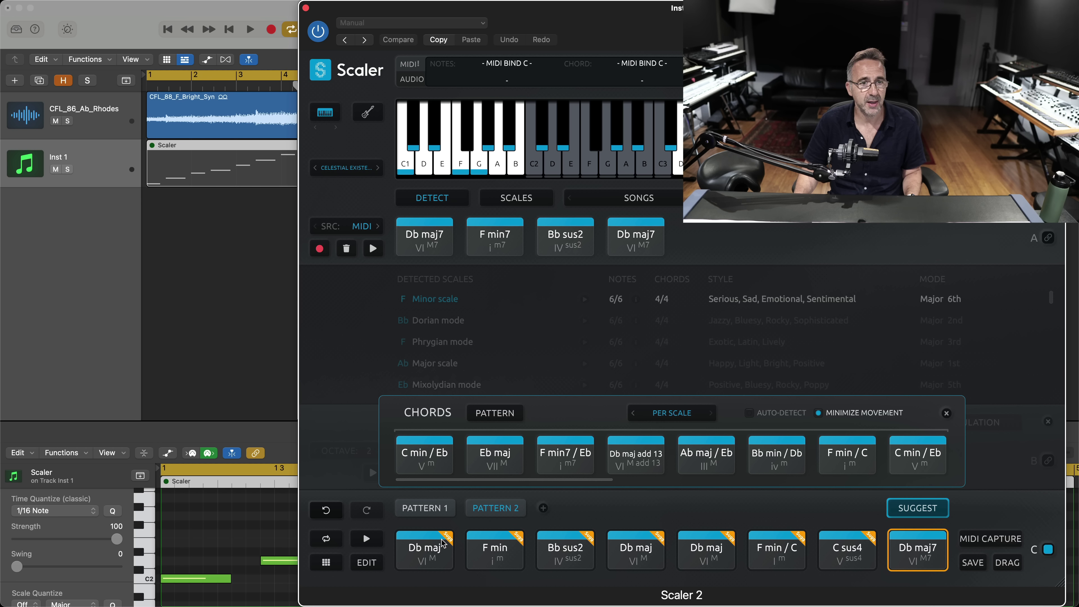
pyautogui.click(498, 552)
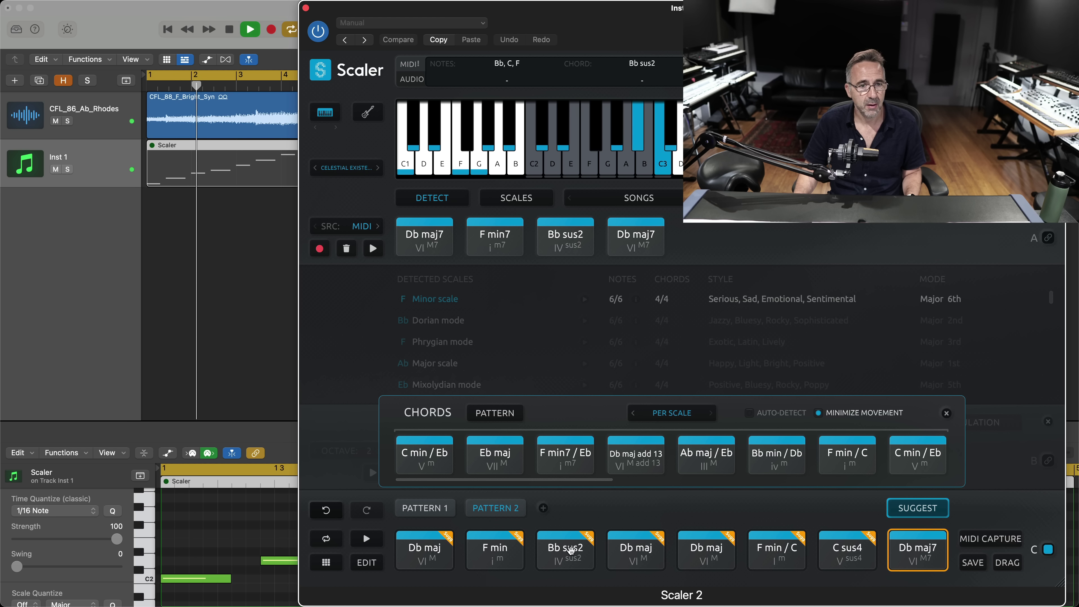
pyautogui.click(622, 553)
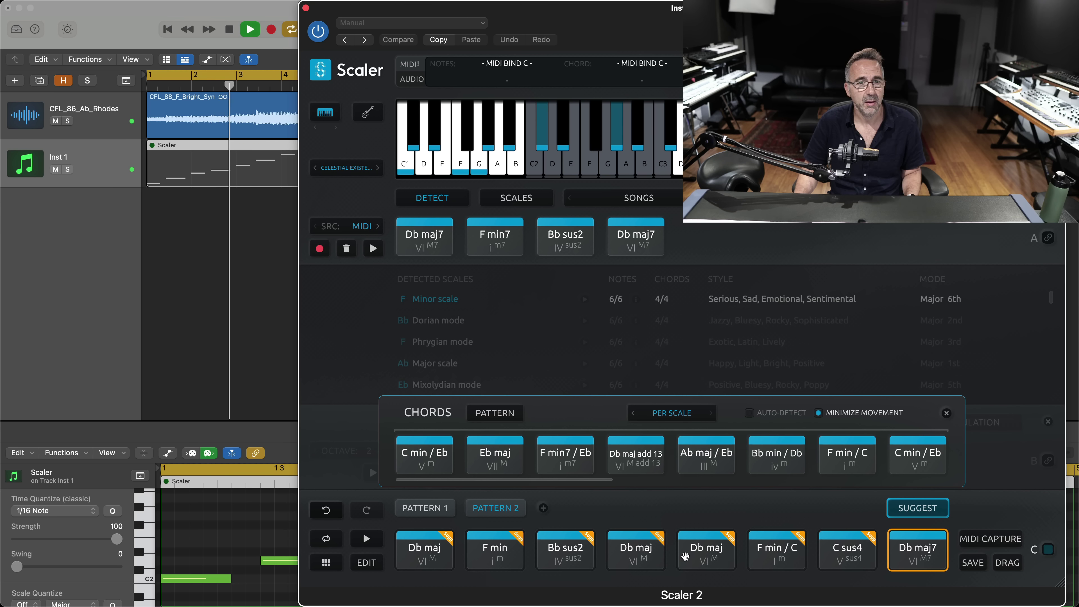
pyautogui.click(703, 553)
pyautogui.click(841, 557)
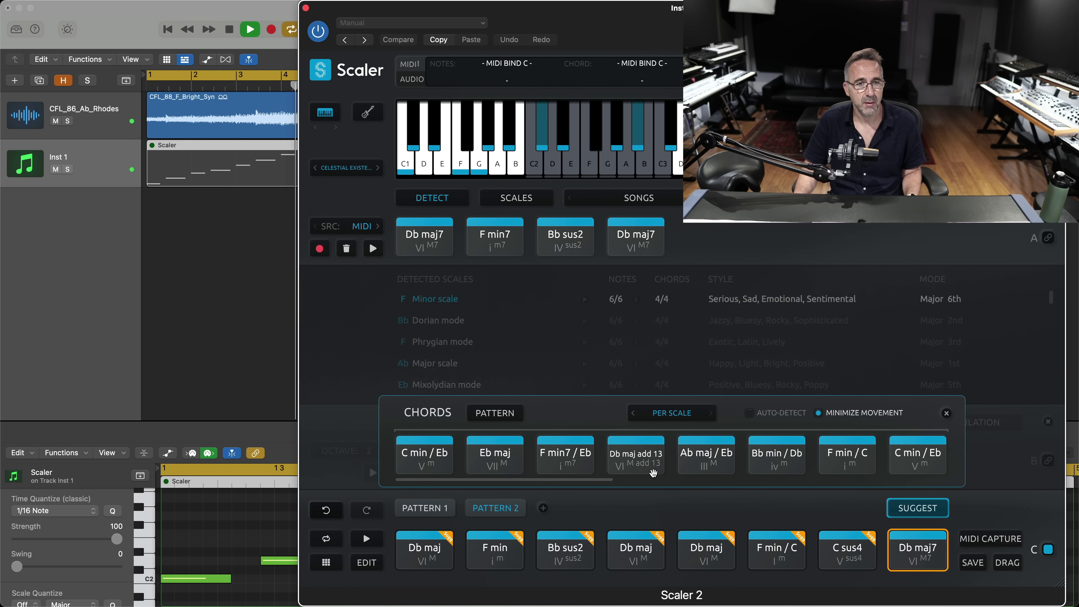
pyautogui.click(636, 465)
pyautogui.press('space')
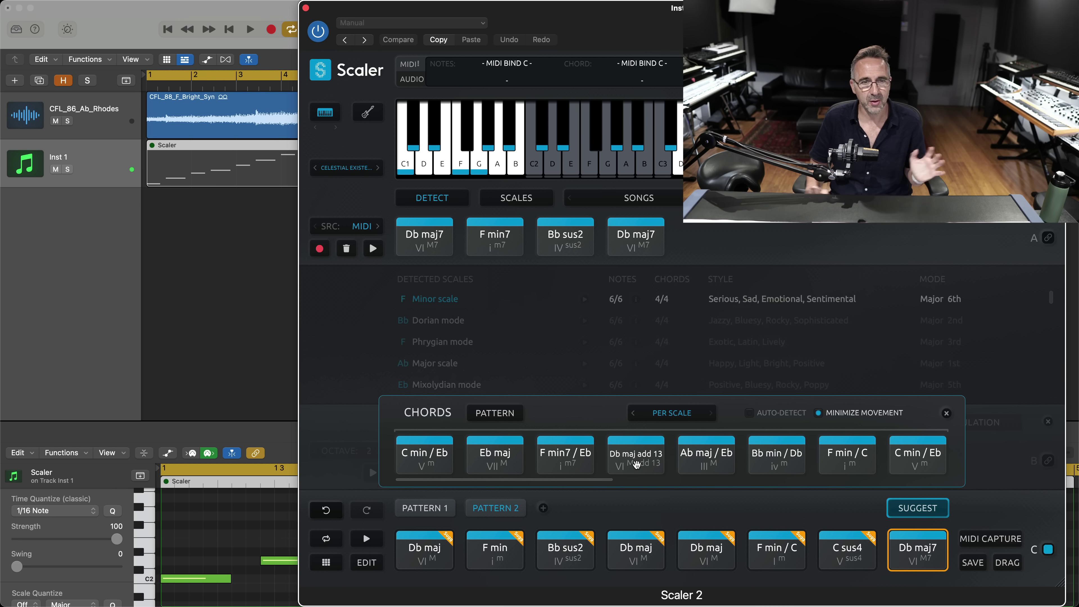
# - Replace Pattern 2's eighth chord with the suggested Db maj add 13 and close the chord suggestions
pyautogui.moveTo(636, 464); pyautogui.dragTo(918, 548)
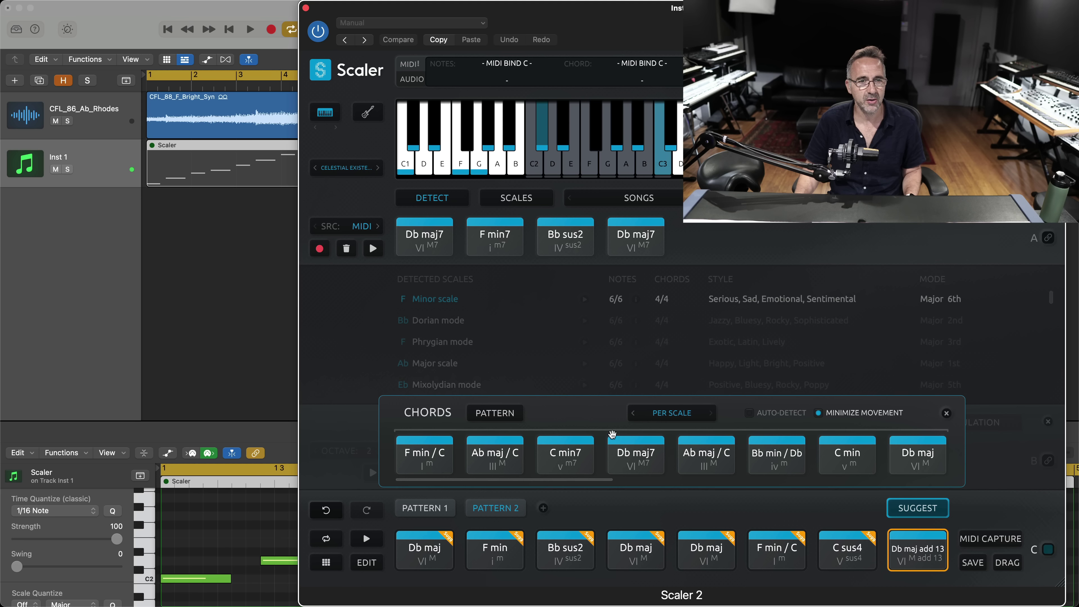
pyautogui.click(947, 414)
pyautogui.click(646, 526)
pyautogui.click(485, 544)
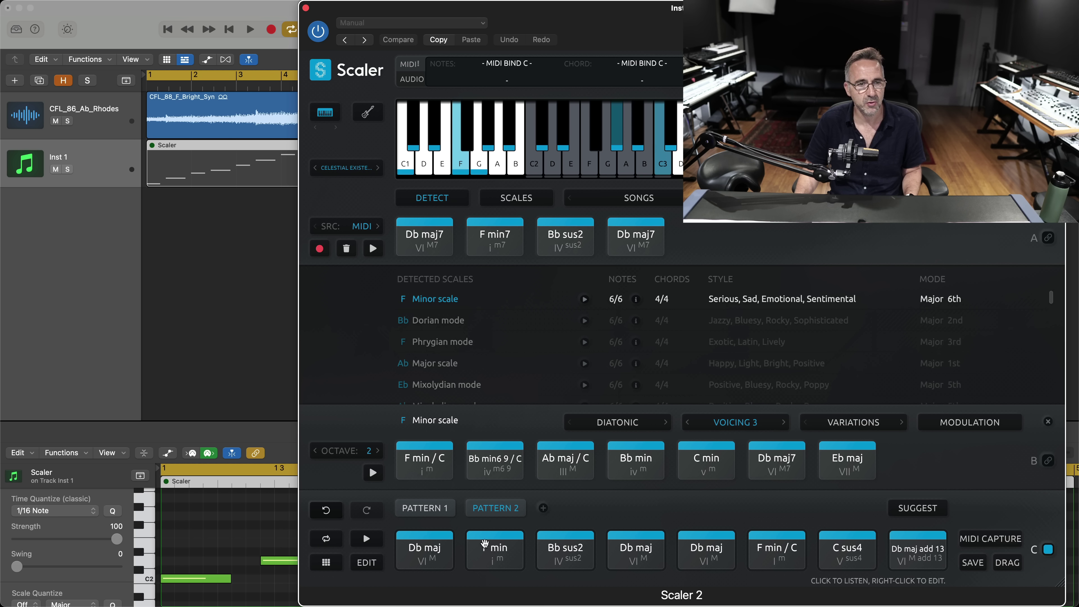
# - Compare the chords of Pattern 1 and Pattern 2, and inspect the options available for Pattern 2
pyautogui.click(432, 513)
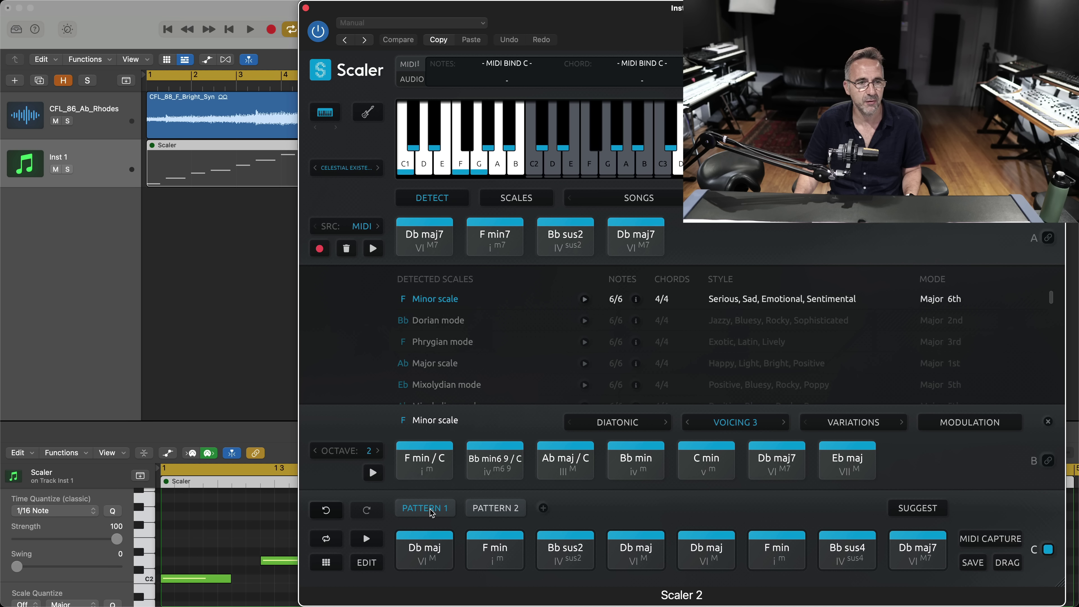
pyautogui.click(430, 529)
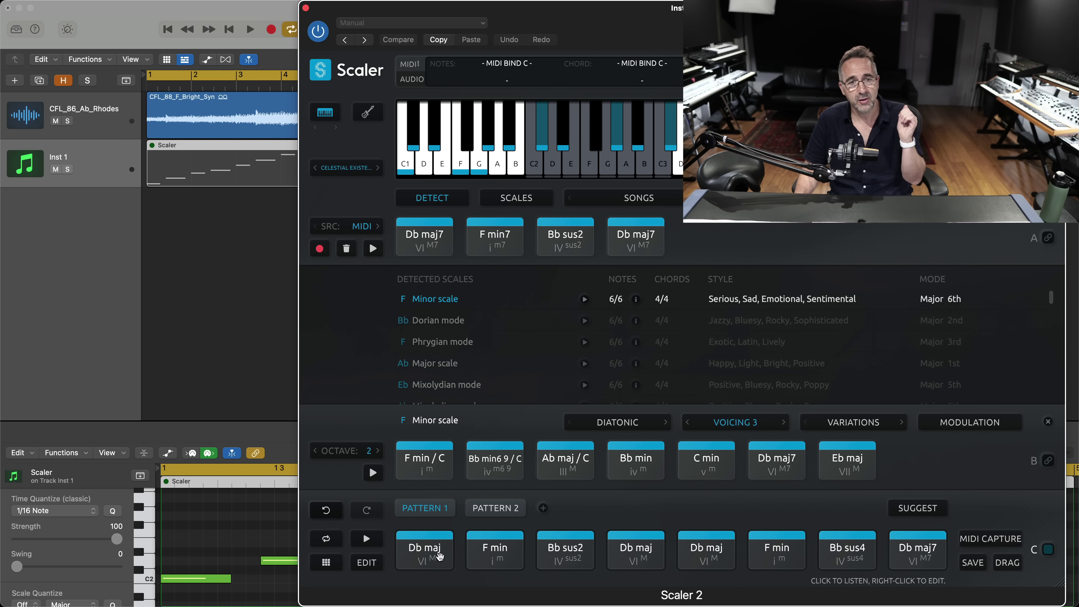
pyautogui.click(723, 450)
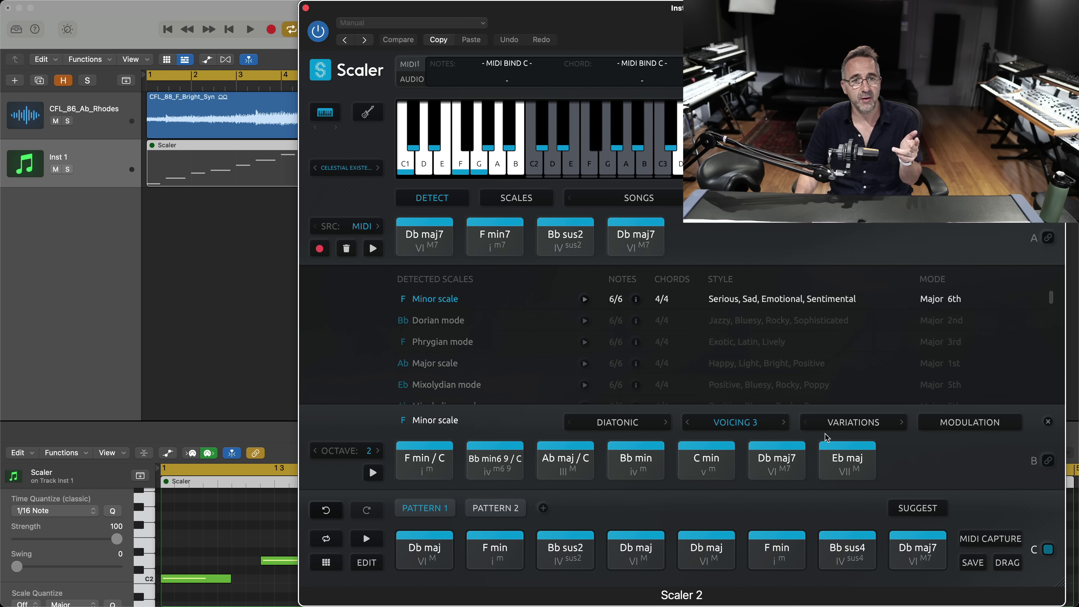
pyautogui.click(494, 458)
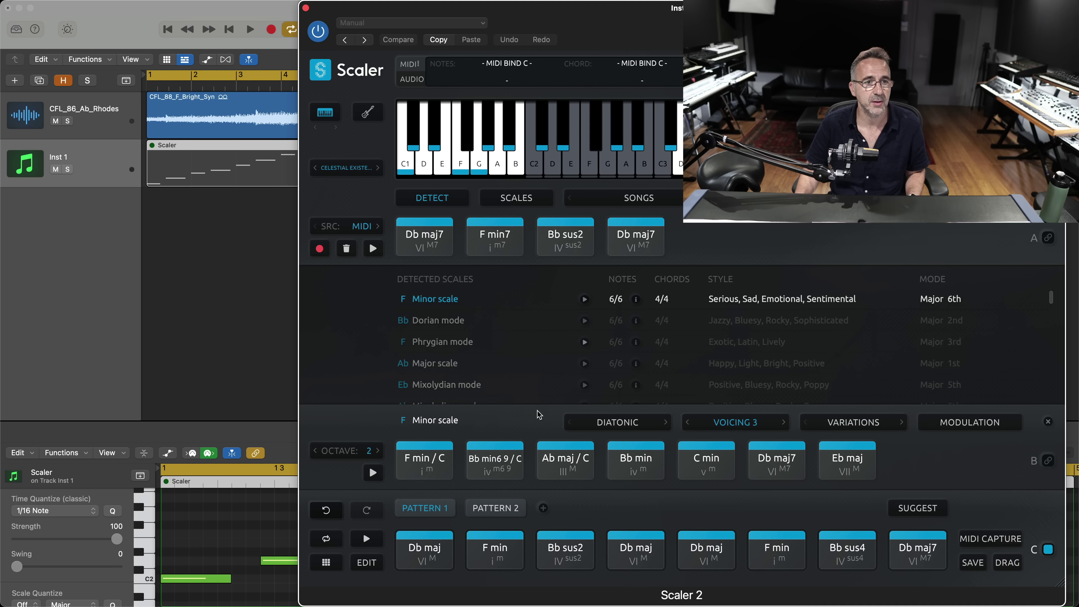
pyautogui.click(496, 508)
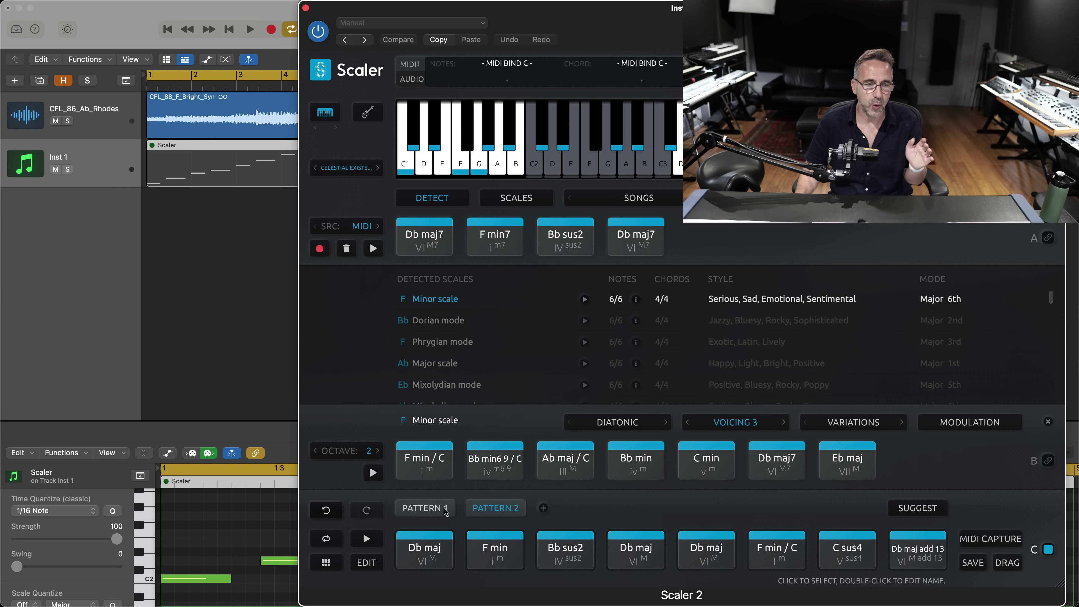
pyautogui.rightClick(484, 512)
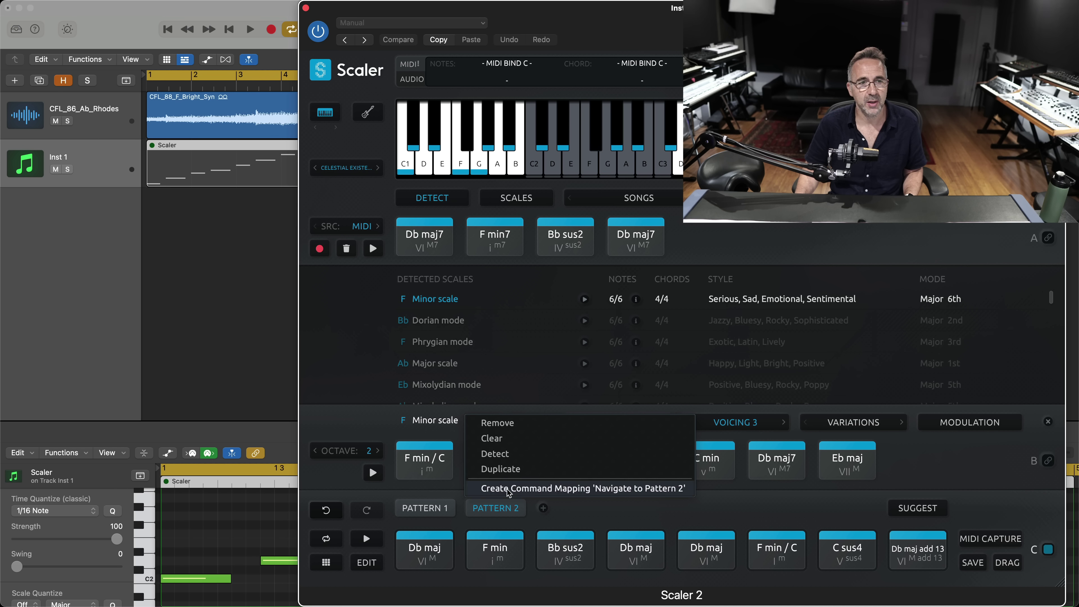
pyautogui.click(608, 513)
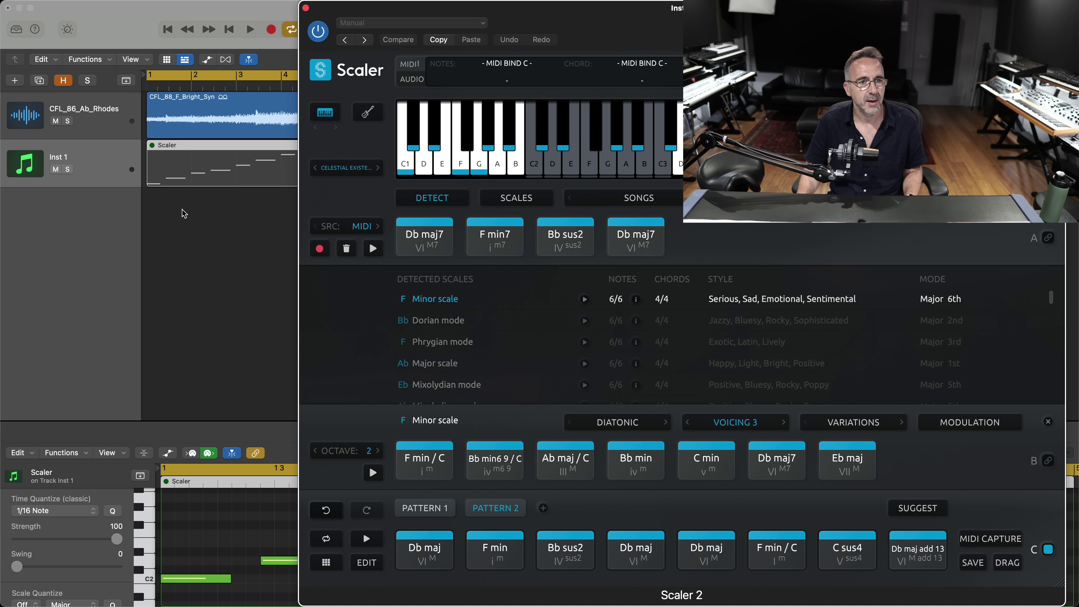
# - Switch back to Pattern 1 and play the Scaler MIDI region together with the audio loop
pyautogui.click(420, 509)
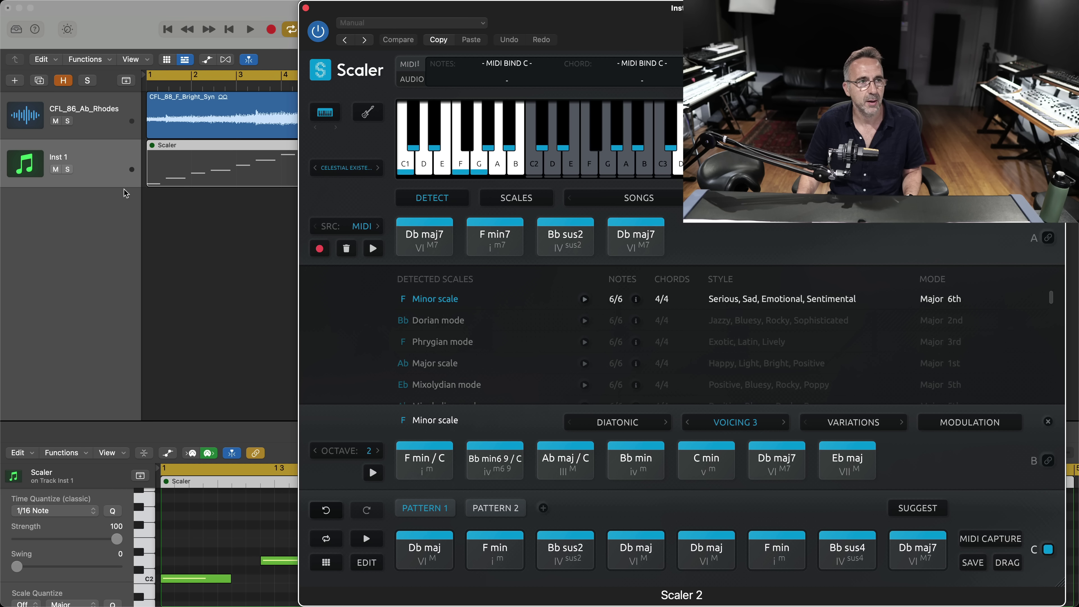
pyautogui.click(214, 172)
pyautogui.click(214, 172)
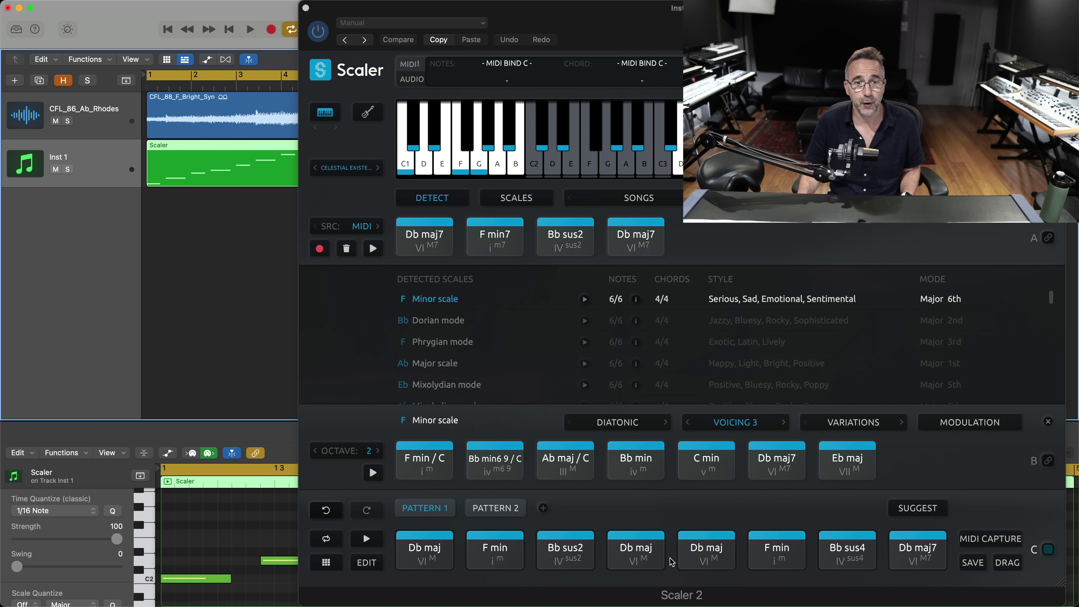
pyautogui.press('space')
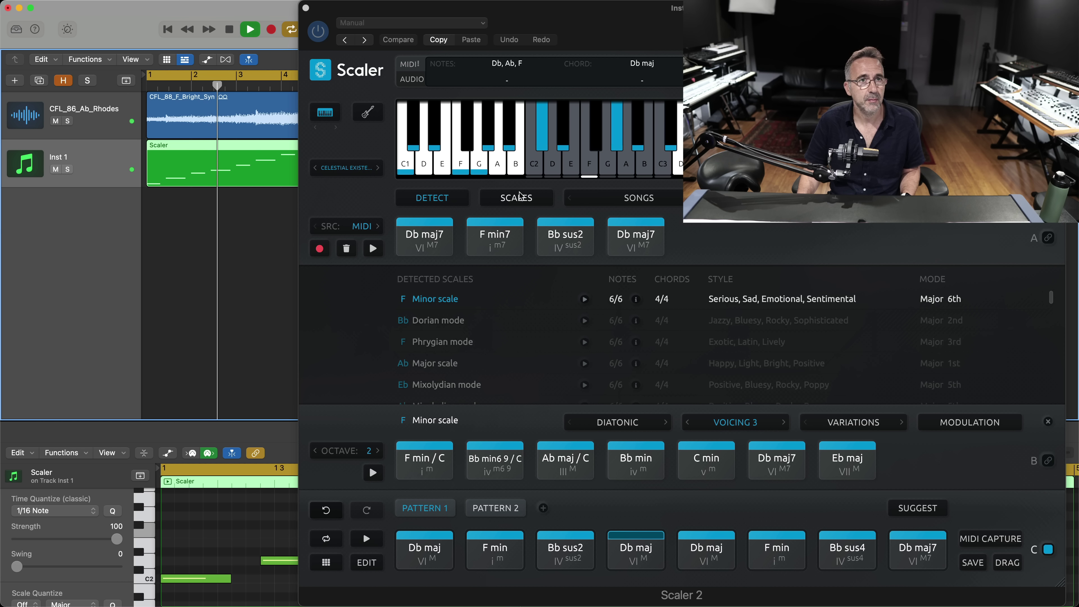
pyautogui.moveTo(570, 13); pyautogui.dragTo(580, 14)
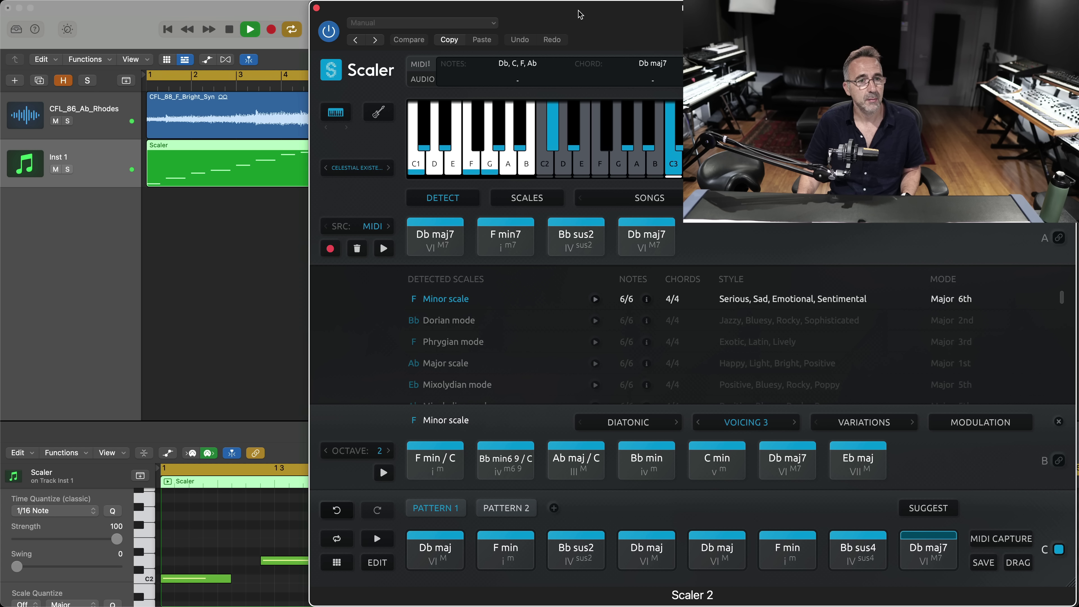
pyautogui.press('space')
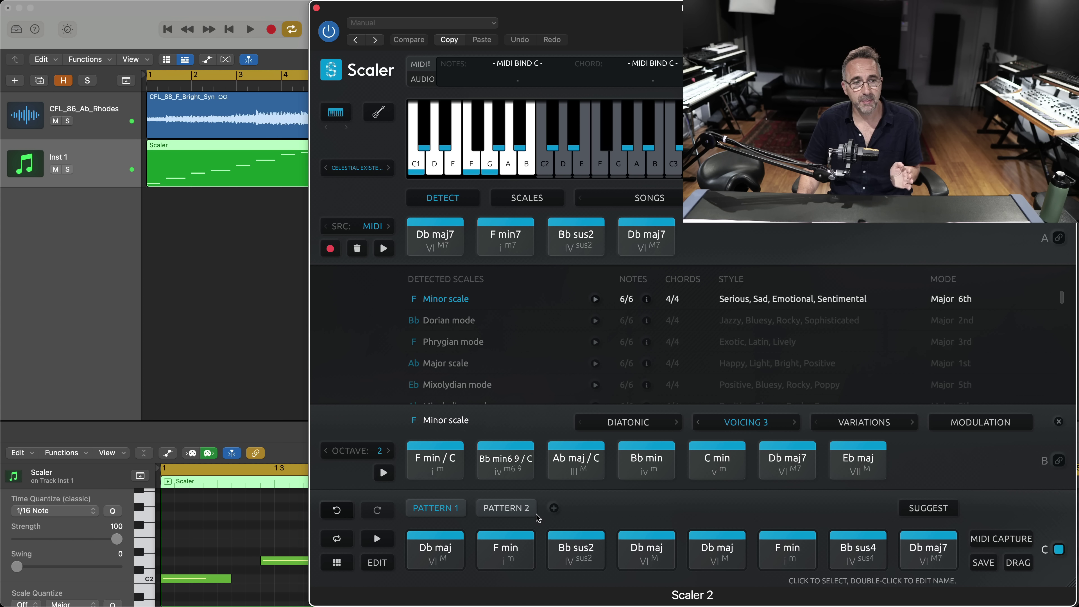
# - Duplicate the Inst 1 instrument track with its settings
pyautogui.click(108, 168)
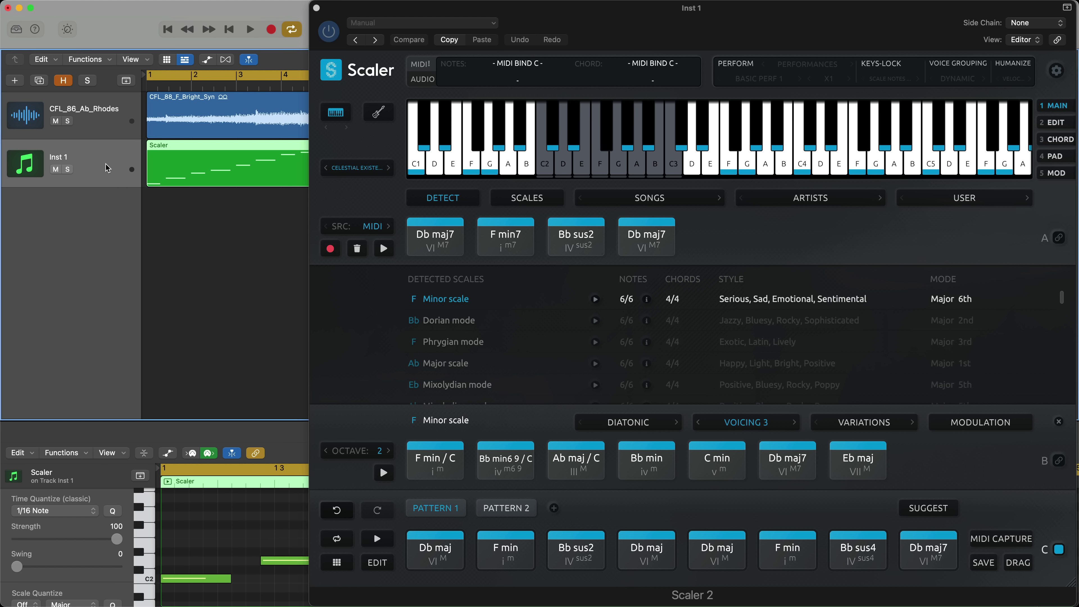
pyautogui.press('alt+super+s')
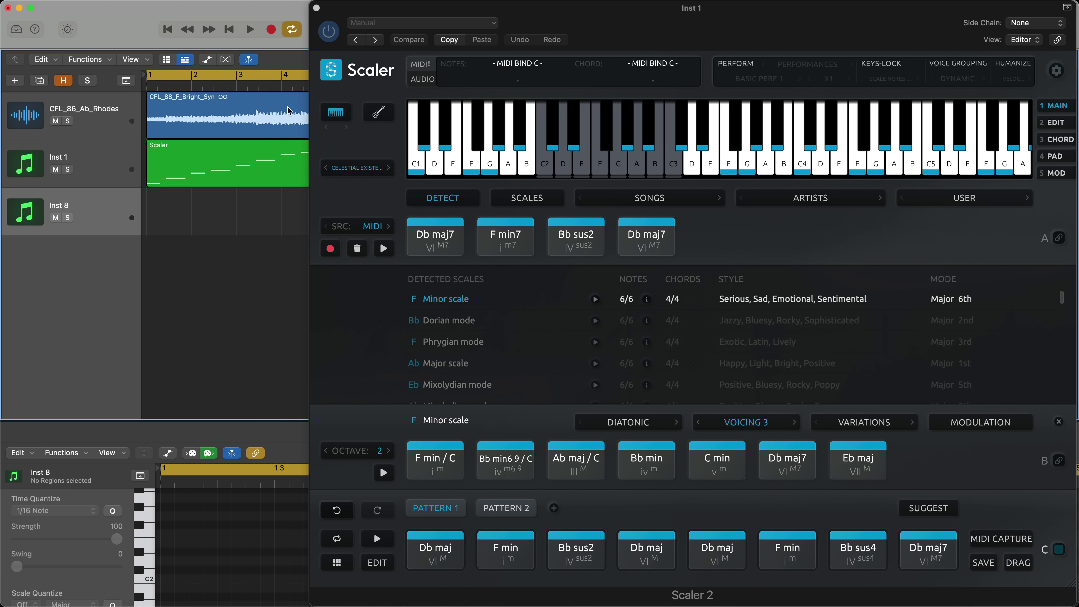
pyautogui.click(102, 165)
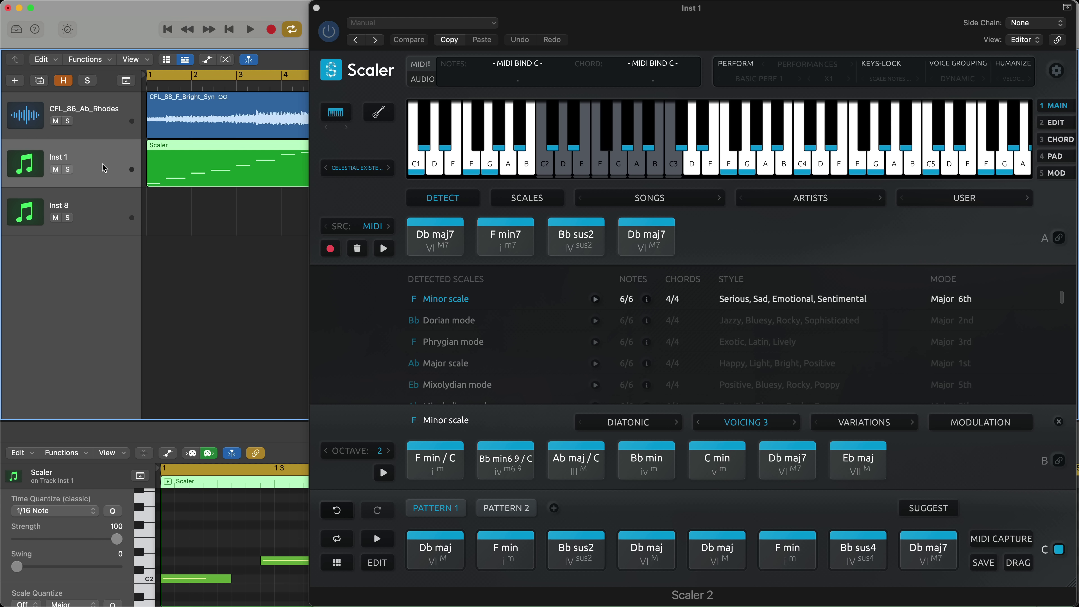
# - Open Scaler 2 on the duplicated track, place its window over the first one, and switch it to Pattern 2
pyautogui.click(86, 225)
pyautogui.press('i')
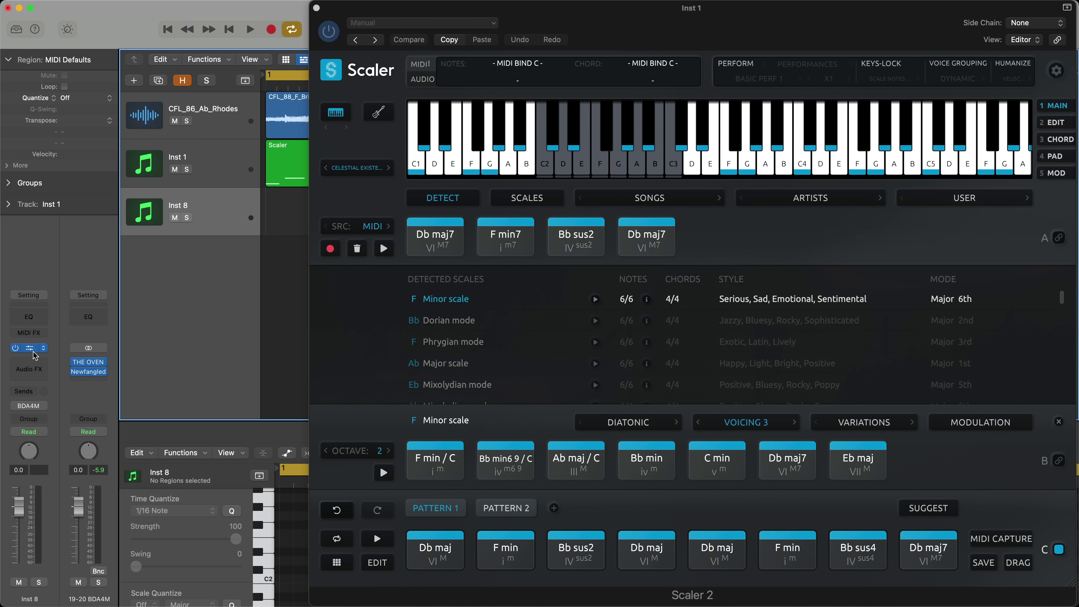
pyautogui.click(31, 352)
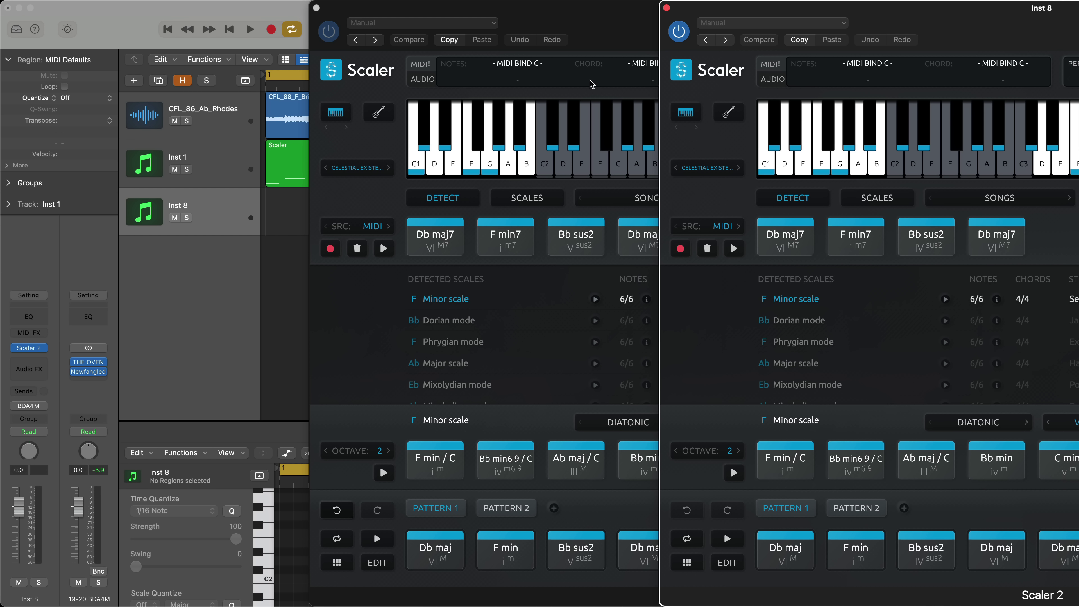
pyautogui.moveTo(749, 13); pyautogui.dragTo(326, 12)
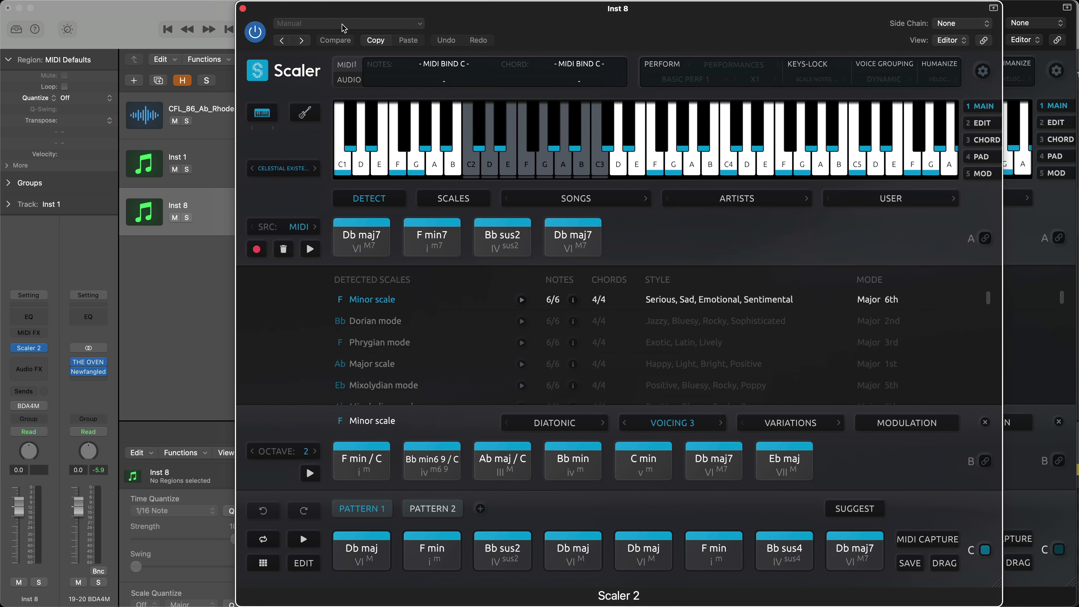
pyautogui.click(434, 512)
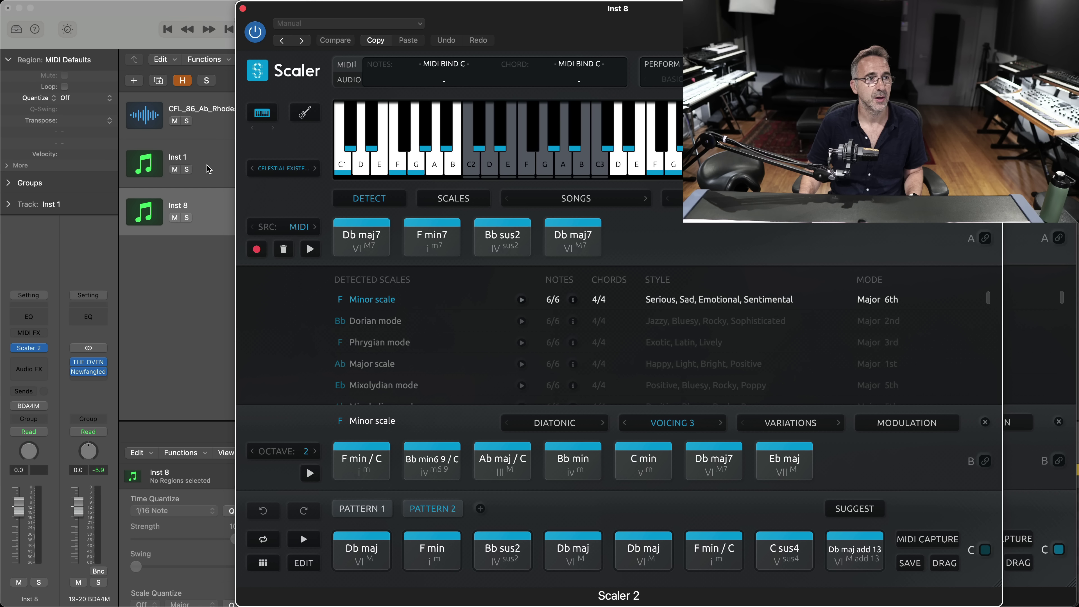
# - Rename the Inst 1 track as "Scaler Patter 1"
pyautogui.click(182, 161)
pyautogui.doubleClick(182, 161)
pyautogui.write('S')
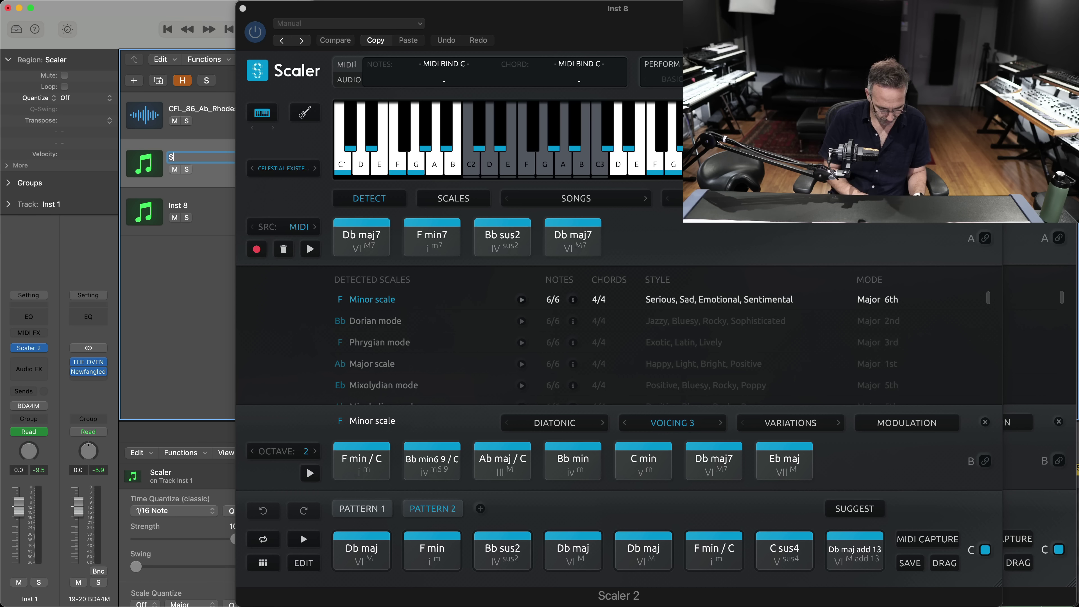
pyautogui.write('caler Patter 1')
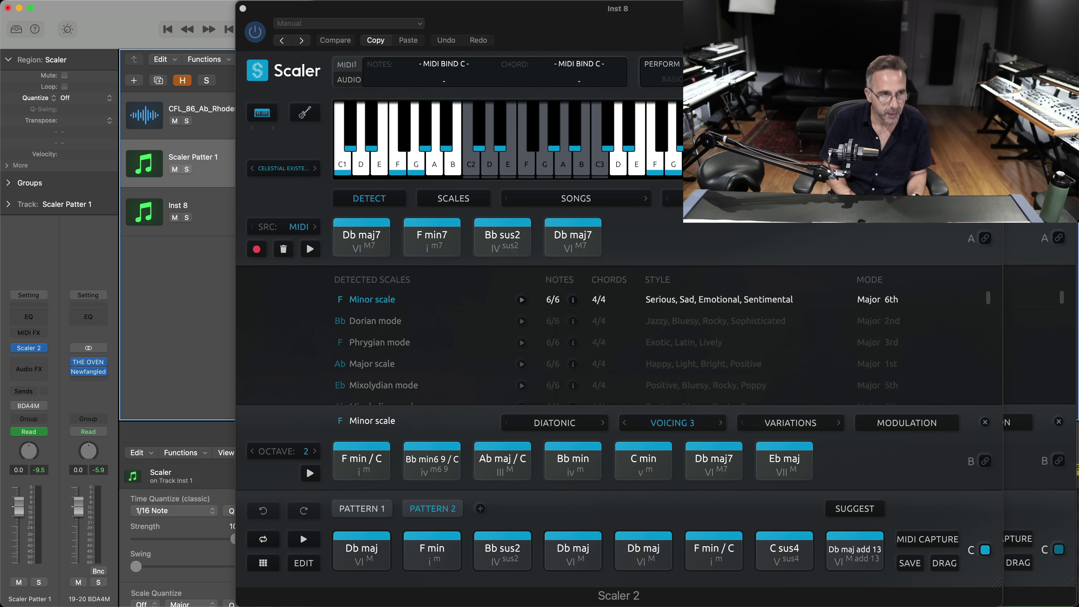
pyautogui.press('Return')
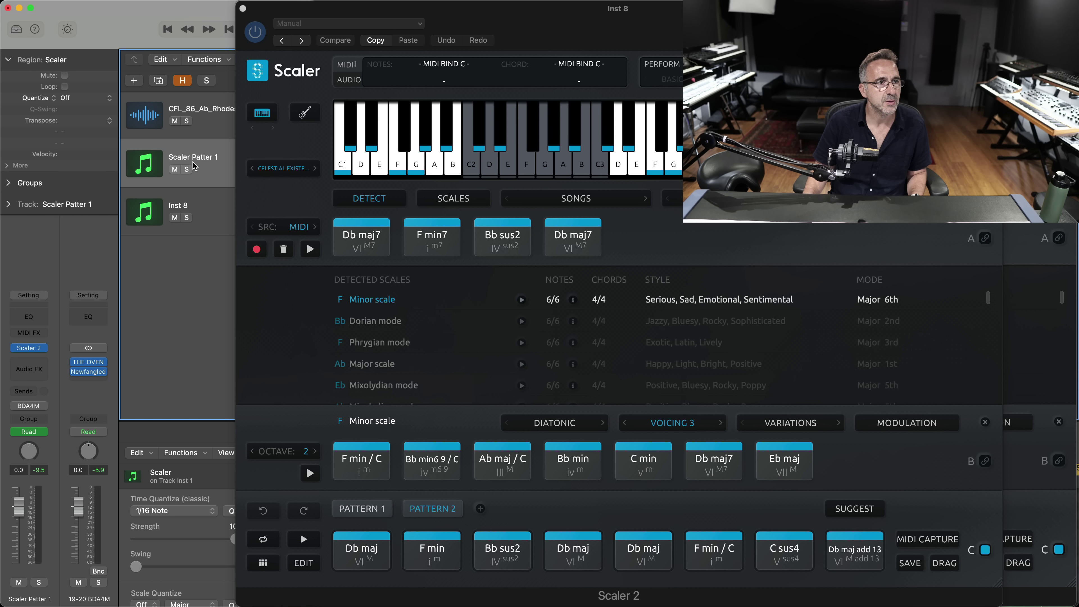
# - Rename the duplicated instrument track as "Scaler Pattern 2"
pyautogui.doubleClick(179, 207)
pyautogui.write('S')
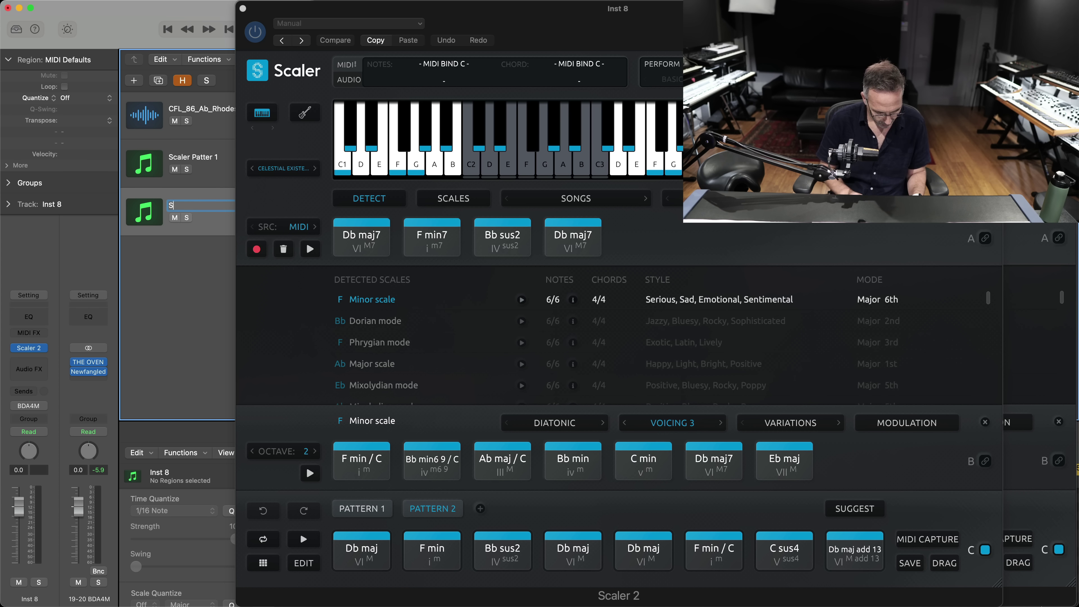
pyautogui.write('caler Patte')
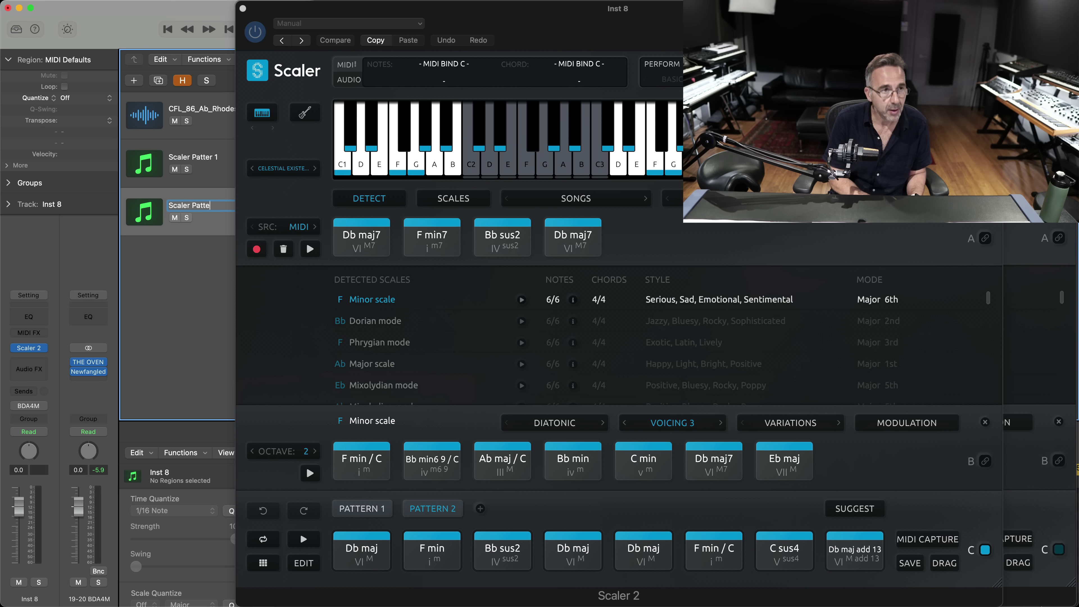
pyautogui.write('rn 2')
pyautogui.press('Return')
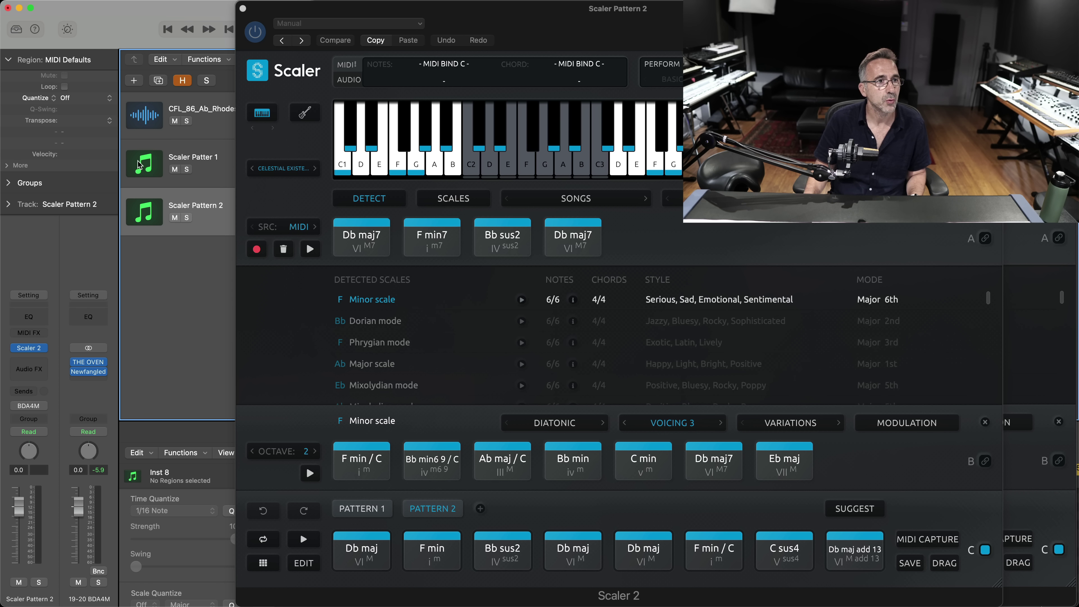
# - Correct the first instrument track's name to "Scaler Pattern 1"
pyautogui.doubleClick(212, 157)
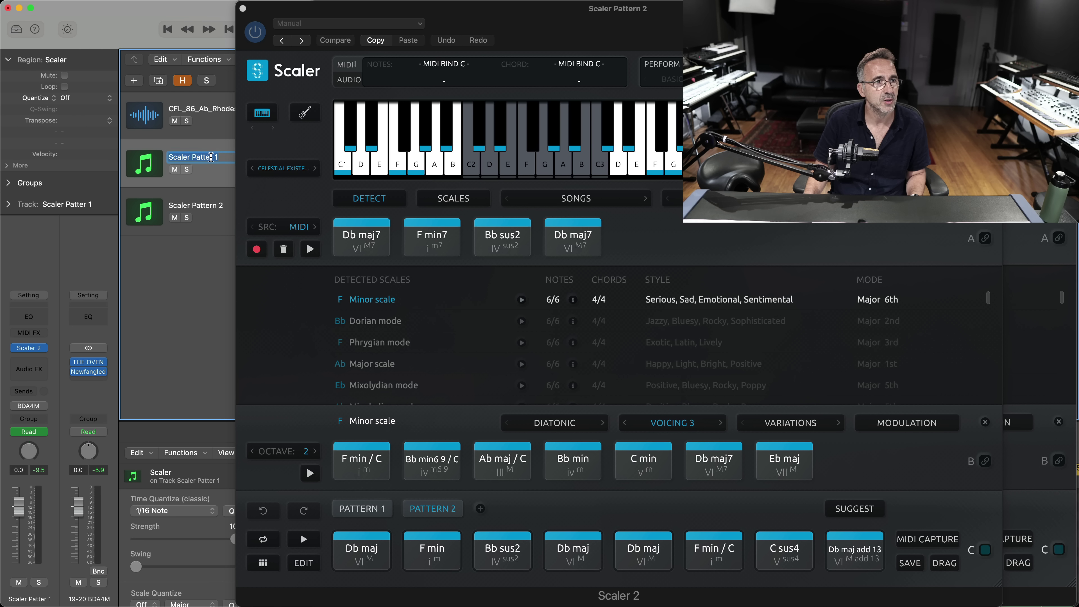
pyautogui.write('n')
pyautogui.press('Return')
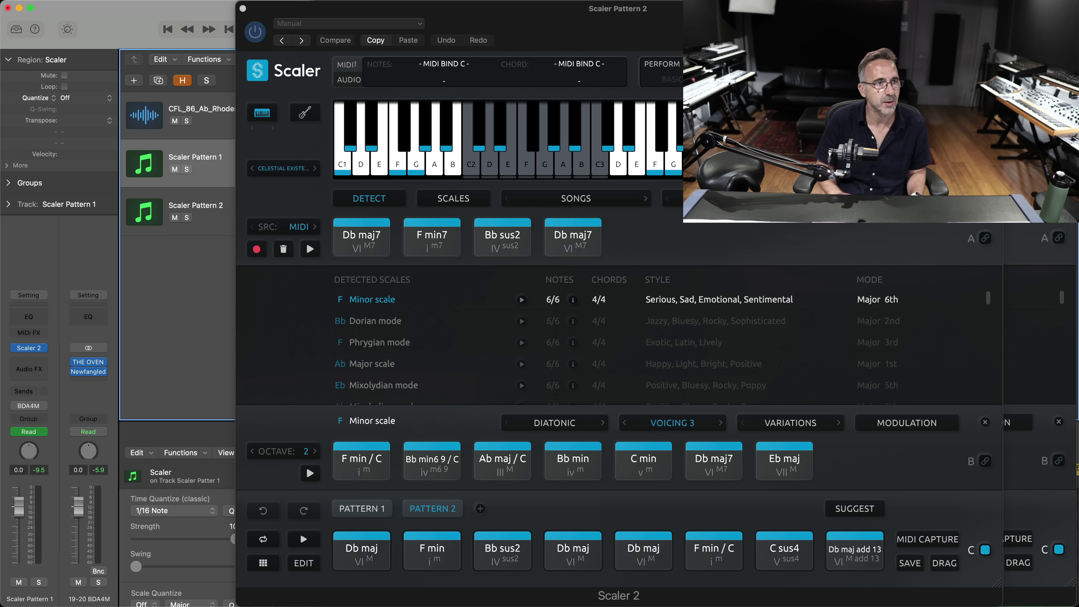
# - Close the plugin window and copy the Scaler region from the Scaler Pattern 1 track to bar 5 of the Scaler Pattern 2 track
pyautogui.click(242, 8)
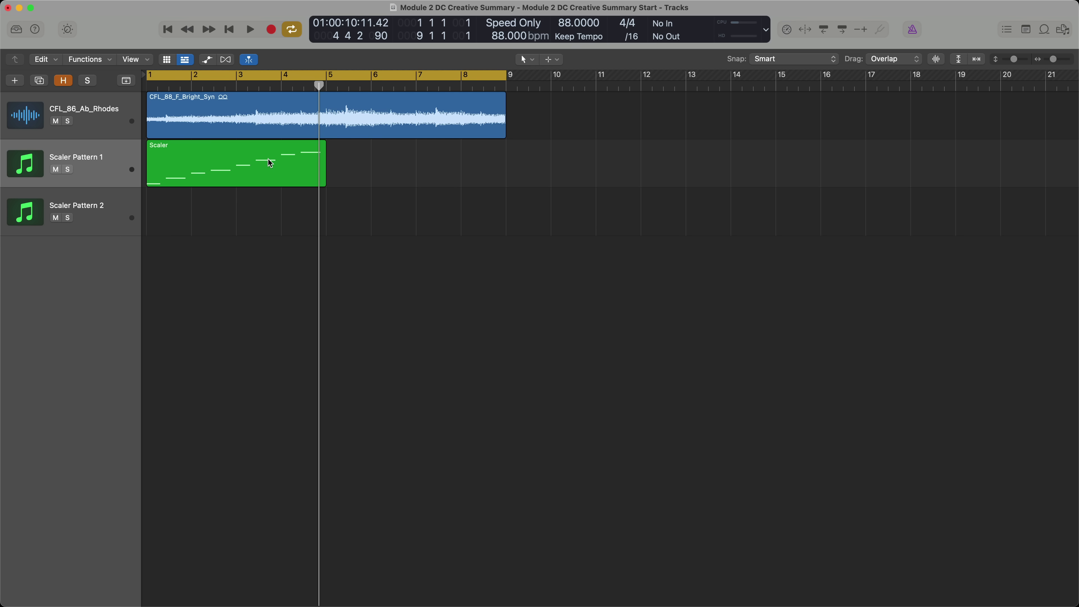
pyautogui.moveTo(271, 163); pyautogui.dragTo(447, 208)
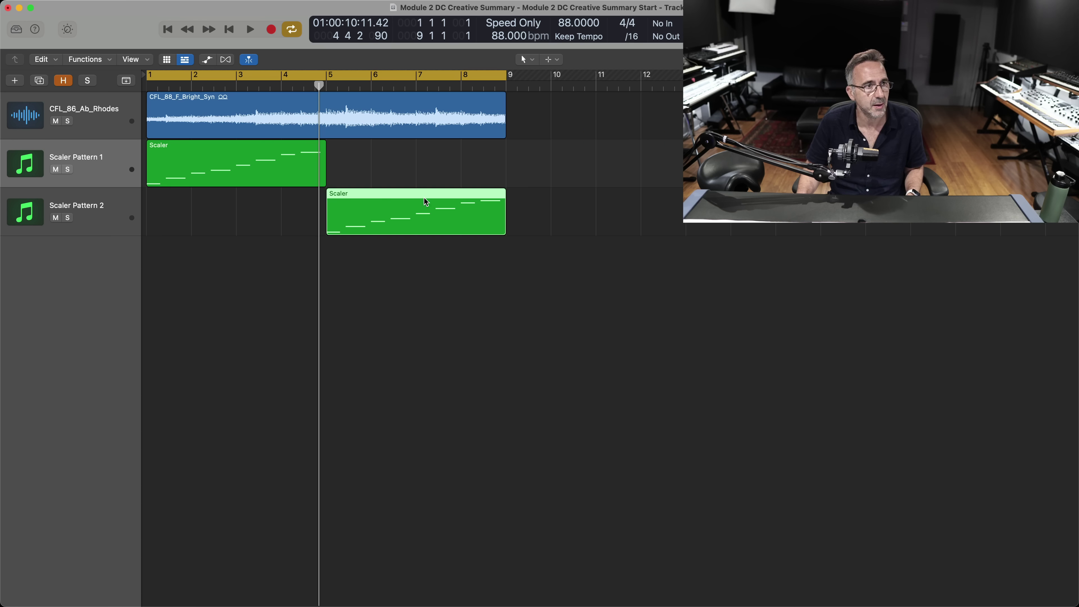
# - Play the arrangement and watch each pattern being triggered in the Scaler windows of the Scaler Pattern 1 and Scaler Pattern 2 tracks
pyautogui.press('space')
pyautogui.press('i')
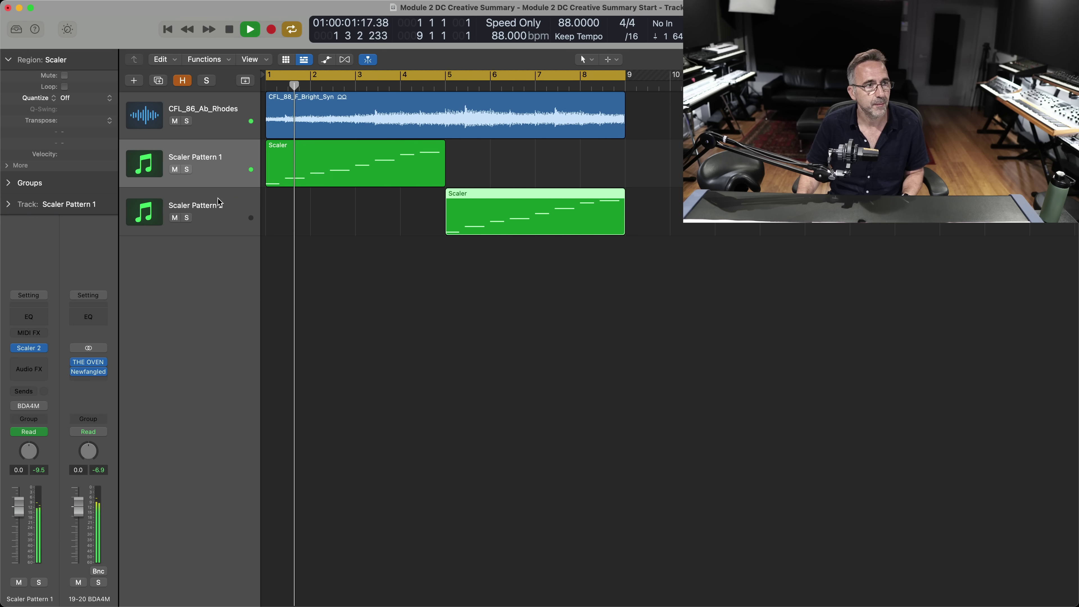
pyautogui.click(28, 347)
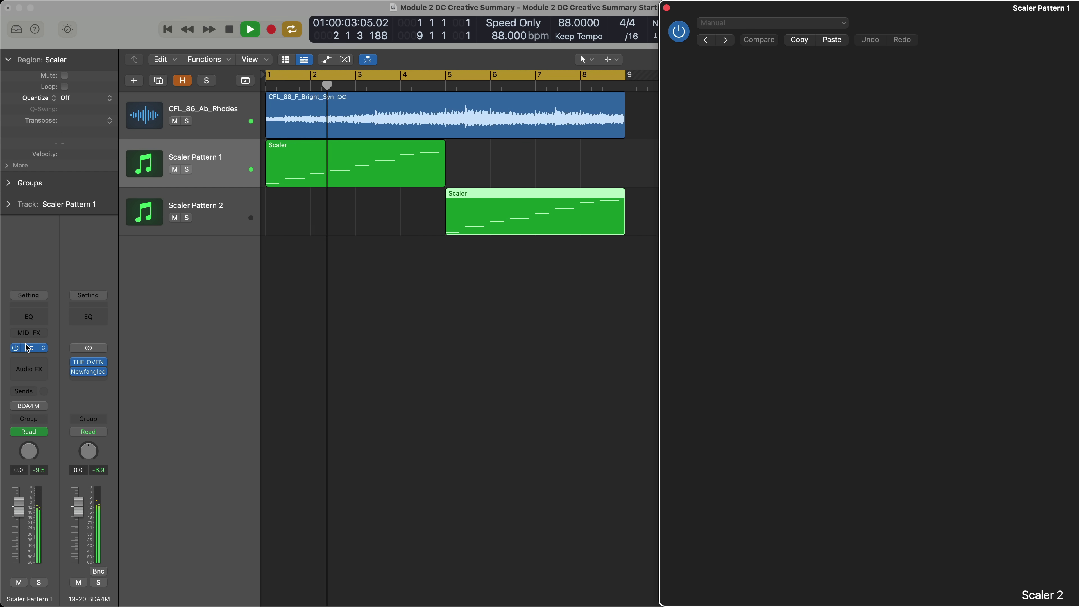
pyautogui.moveTo(755, 11); pyautogui.dragTo(407, 12)
pyautogui.click(214, 206)
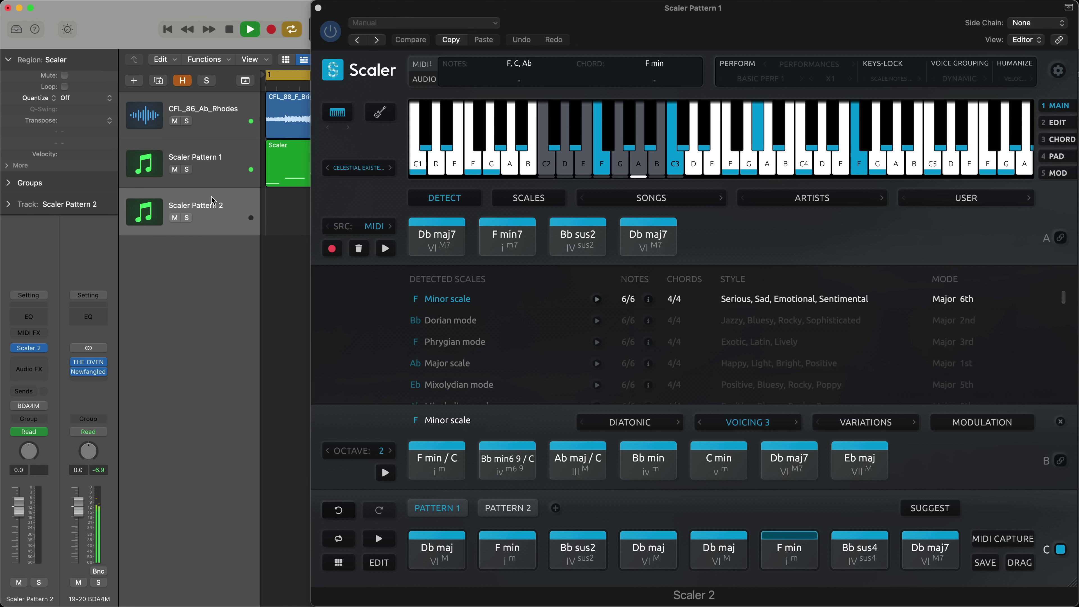
pyautogui.moveTo(26, 353)
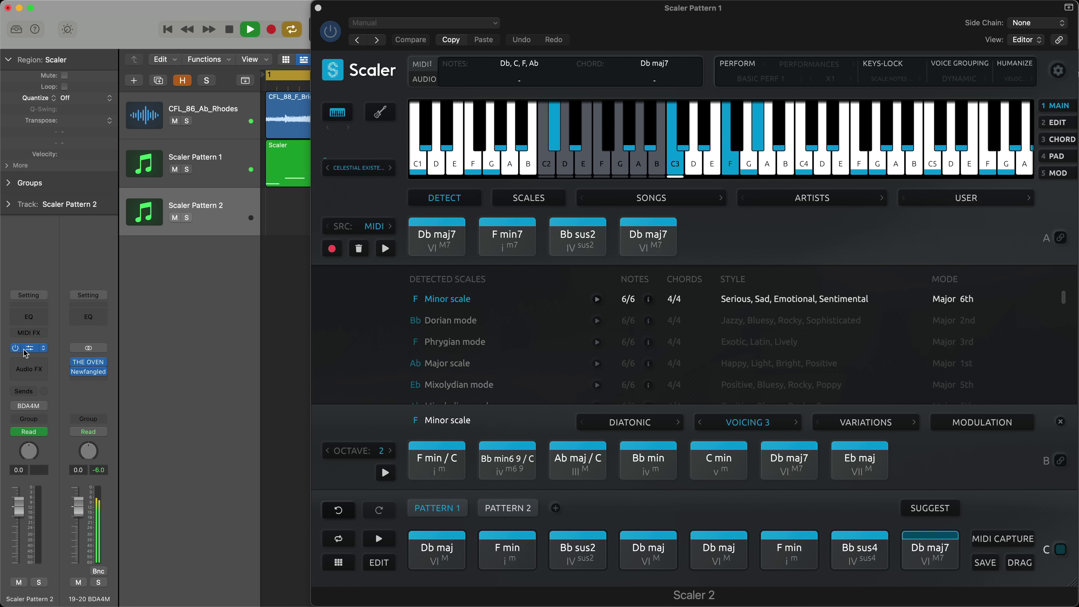
pyautogui.click(26, 351)
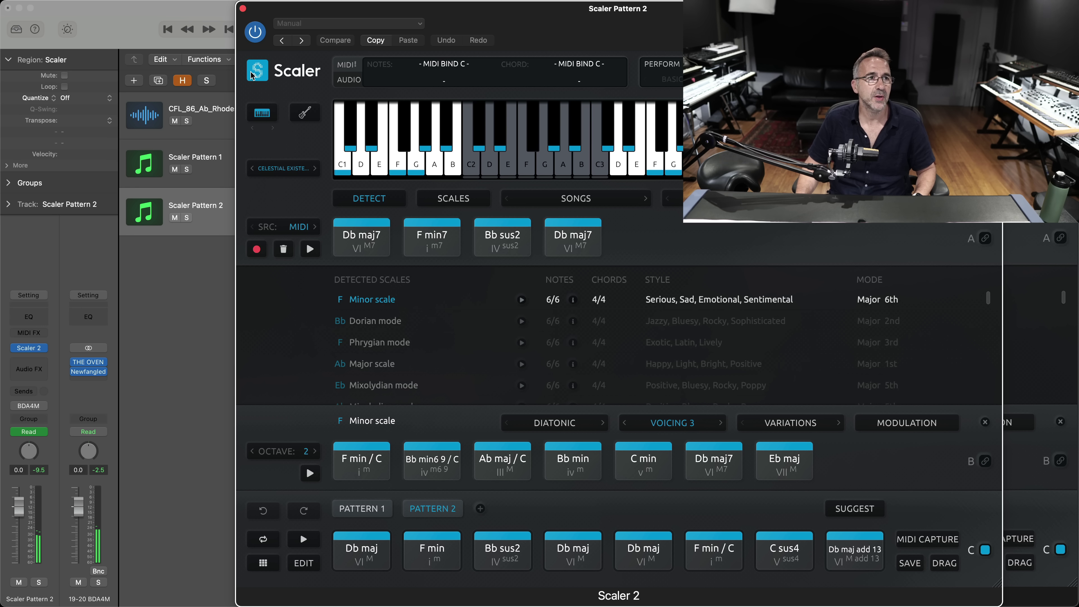
pyautogui.click(243, 9)
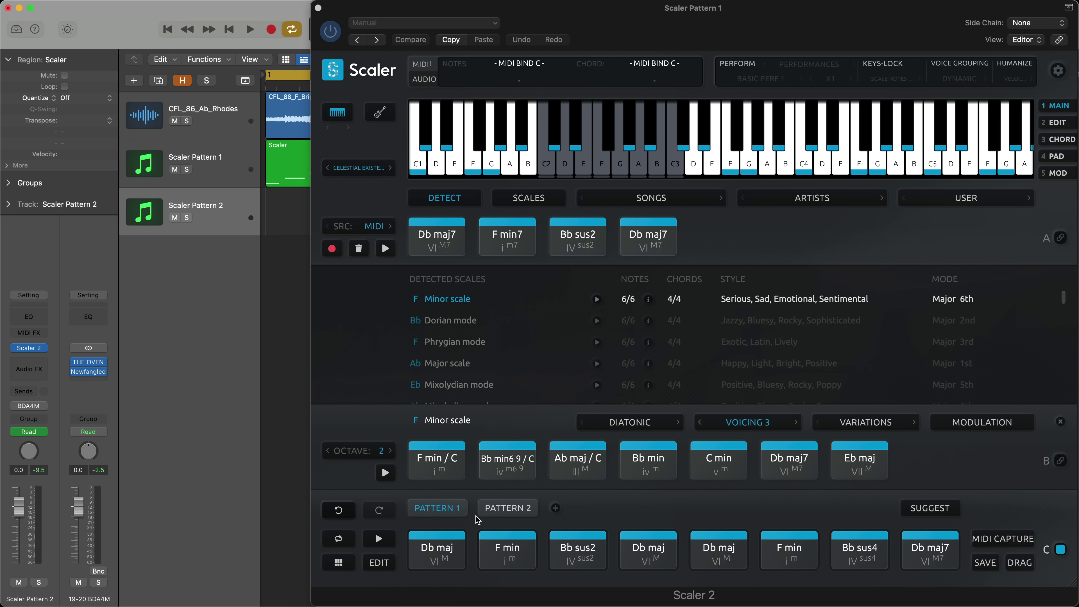
# - Browse the voicings in Pattern 1's Scaler, choose the SUBDOMINANT: Bb variations, and close the plugin window
pyautogui.click(734, 423)
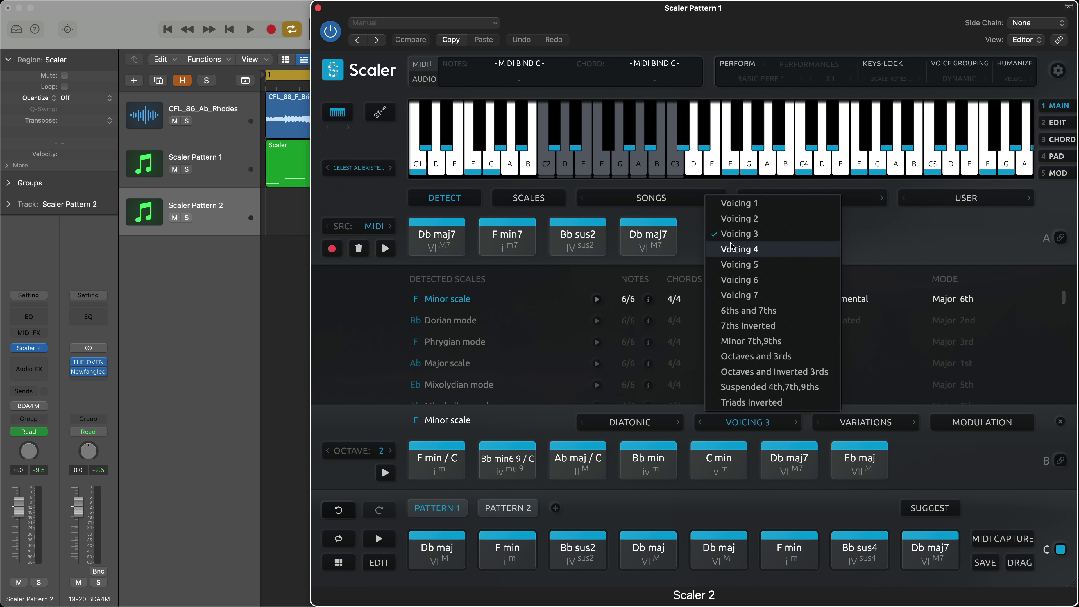
pyautogui.click(950, 456)
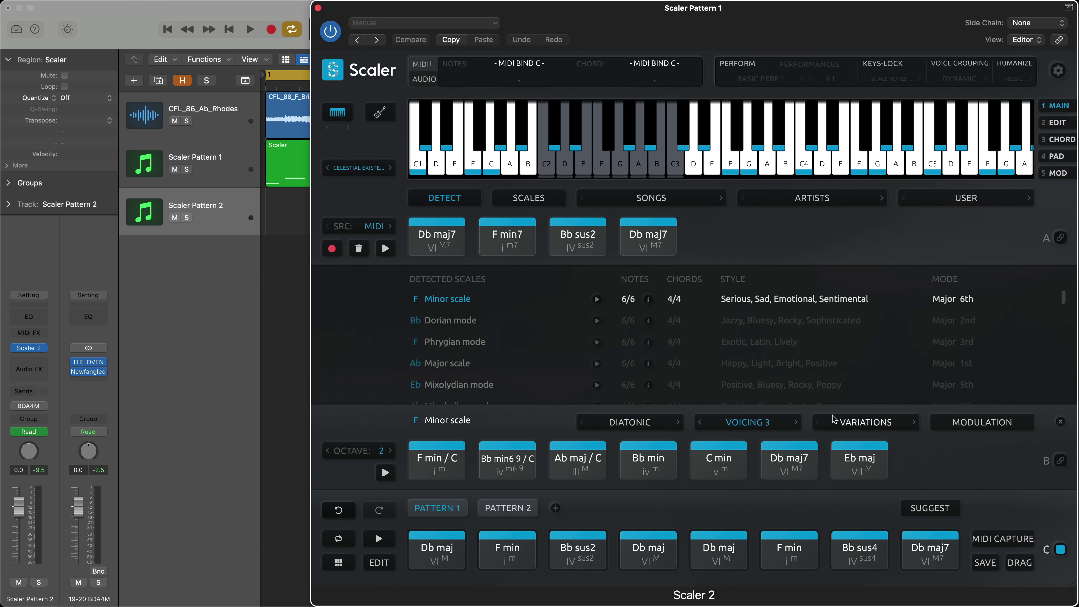
pyautogui.click(847, 420)
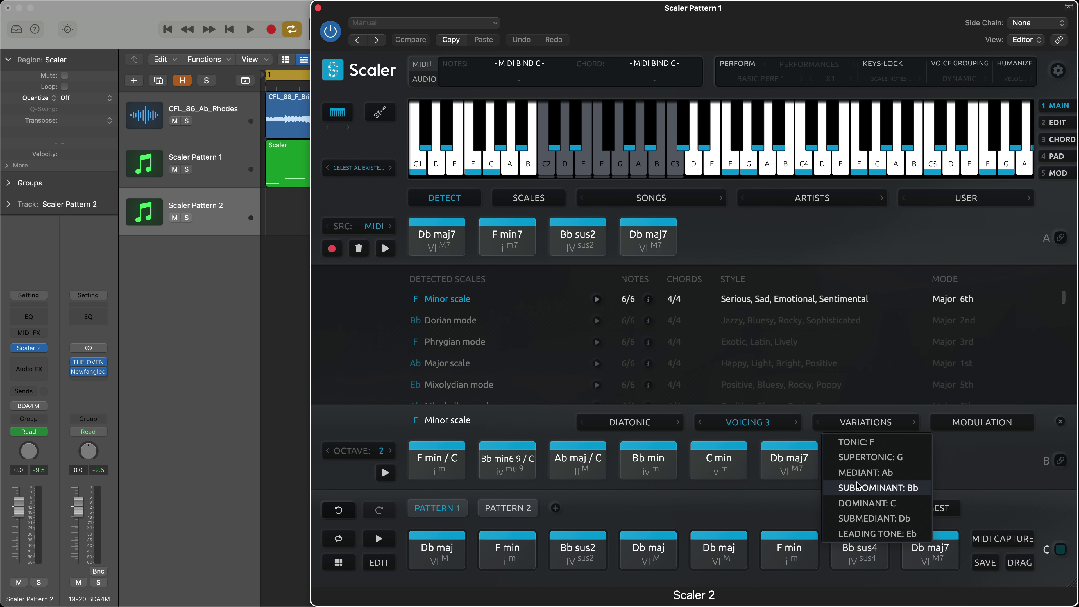
pyautogui.click(864, 487)
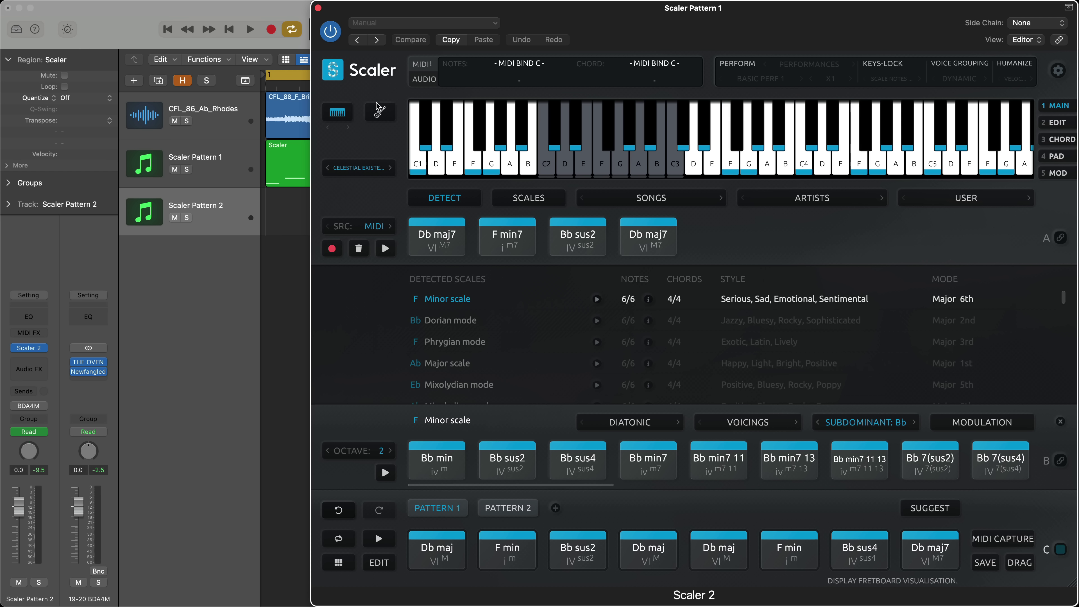
pyautogui.click(318, 8)
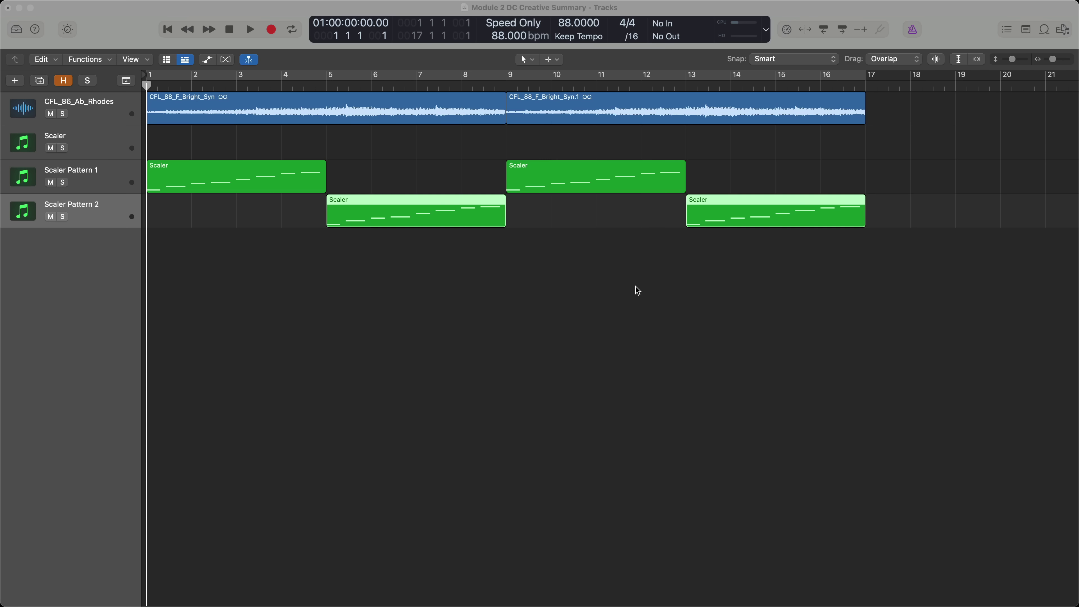
# - Deselect the regions and play the opening bars of the 16-bar arrangement
pyautogui.click(611, 292)
pyautogui.press('space')
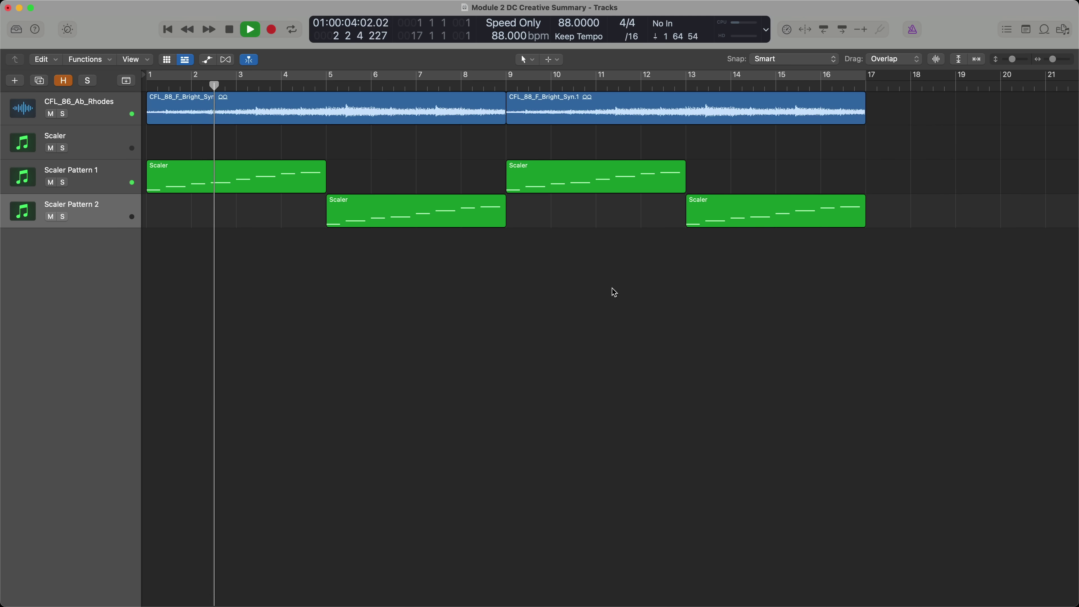
pyautogui.press('space')
# - Delete the muted Scaler track above Scaler Pattern 1
pyautogui.scroll(-3, 612, 292)
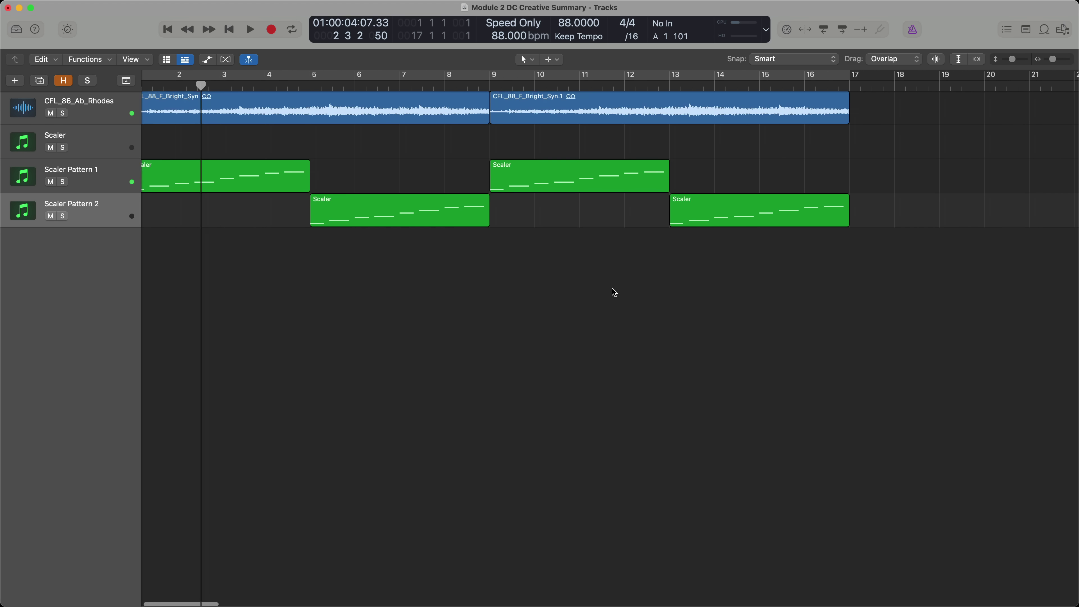
pyautogui.scroll(3, 568, 280)
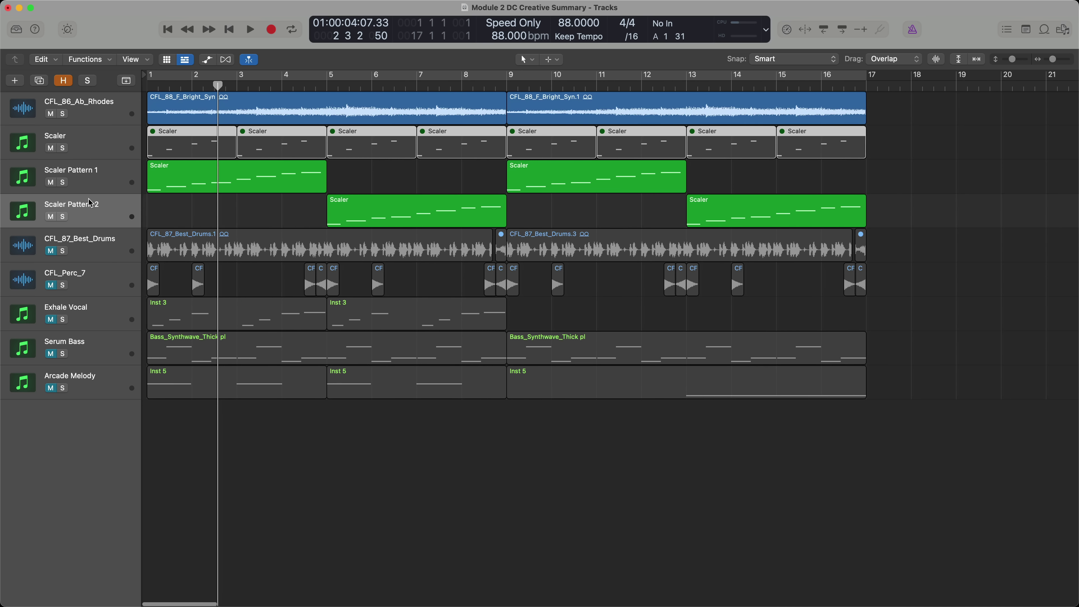
pyautogui.click(93, 149)
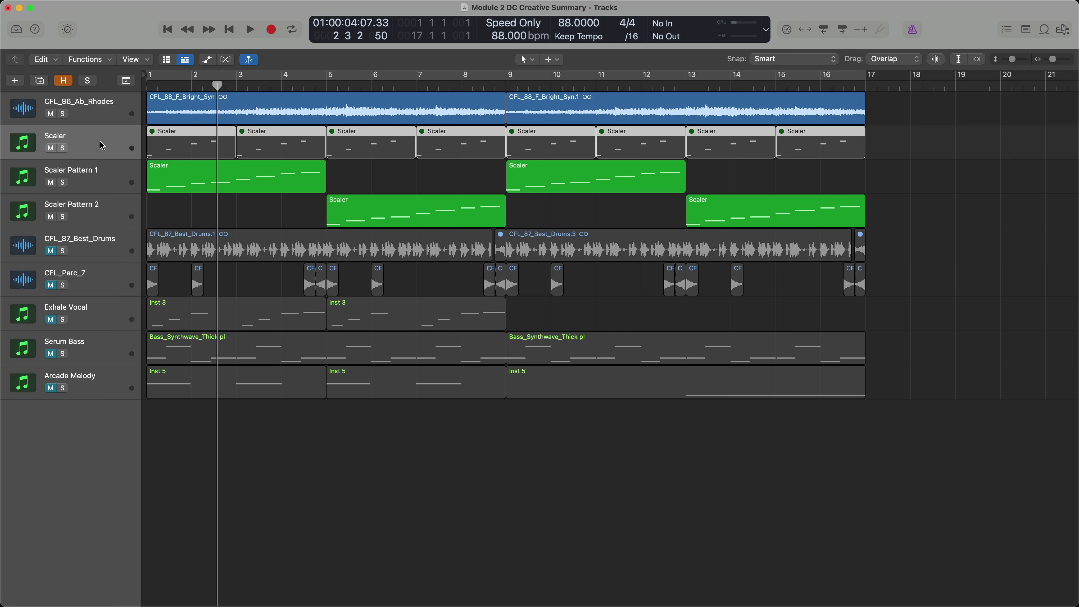
pyautogui.press('super+BackSpace')
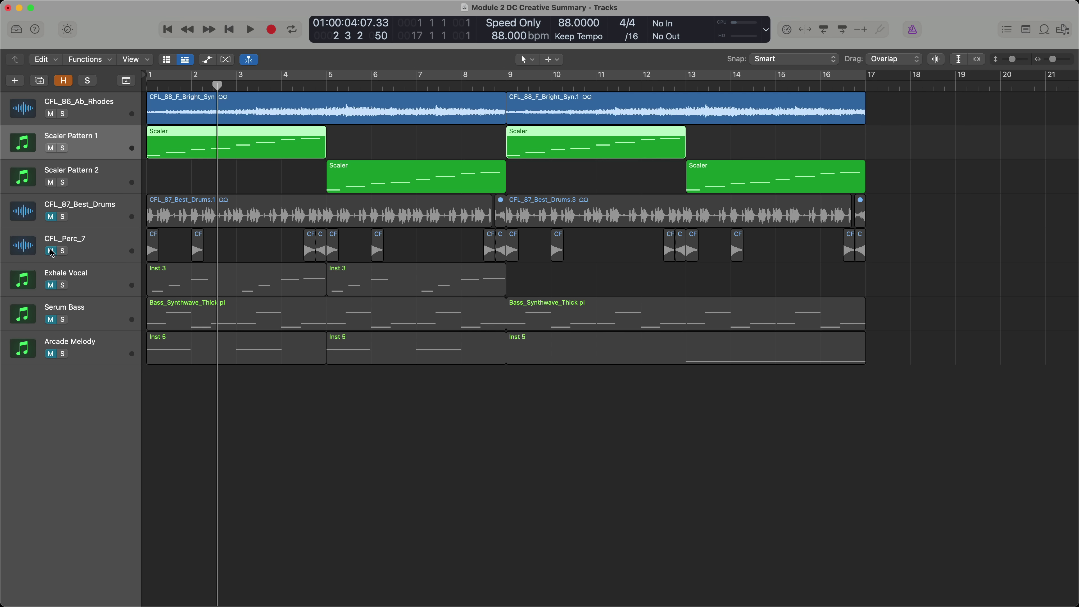
# - Unmute the CFL_Perc_7 and CFL_87_Best_Drums tracks, solo both, and play them
pyautogui.click(56, 234)
pyautogui.click(51, 216)
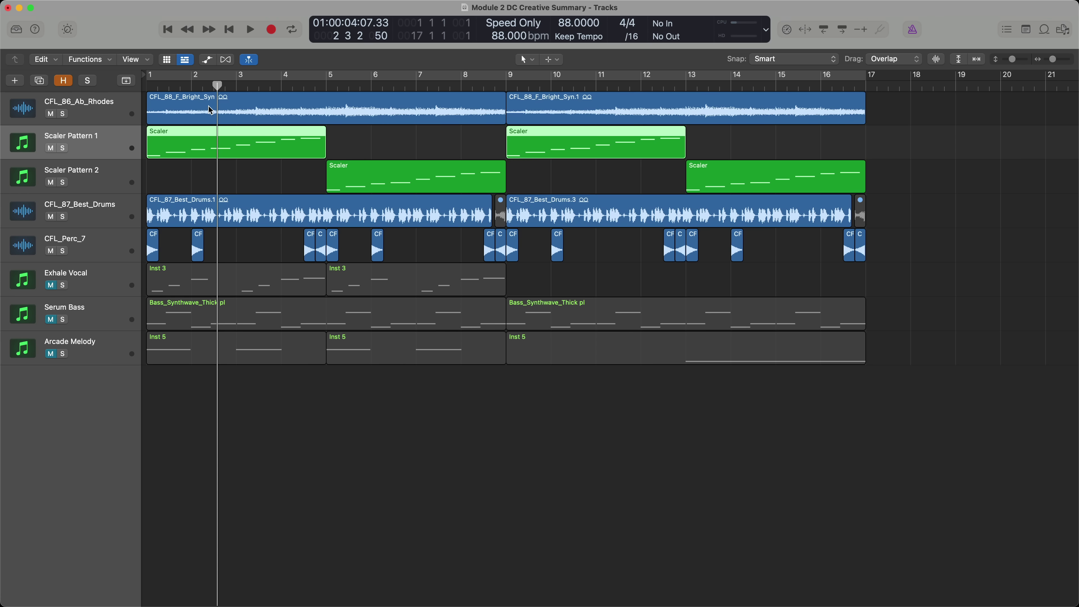
pyautogui.click(63, 251)
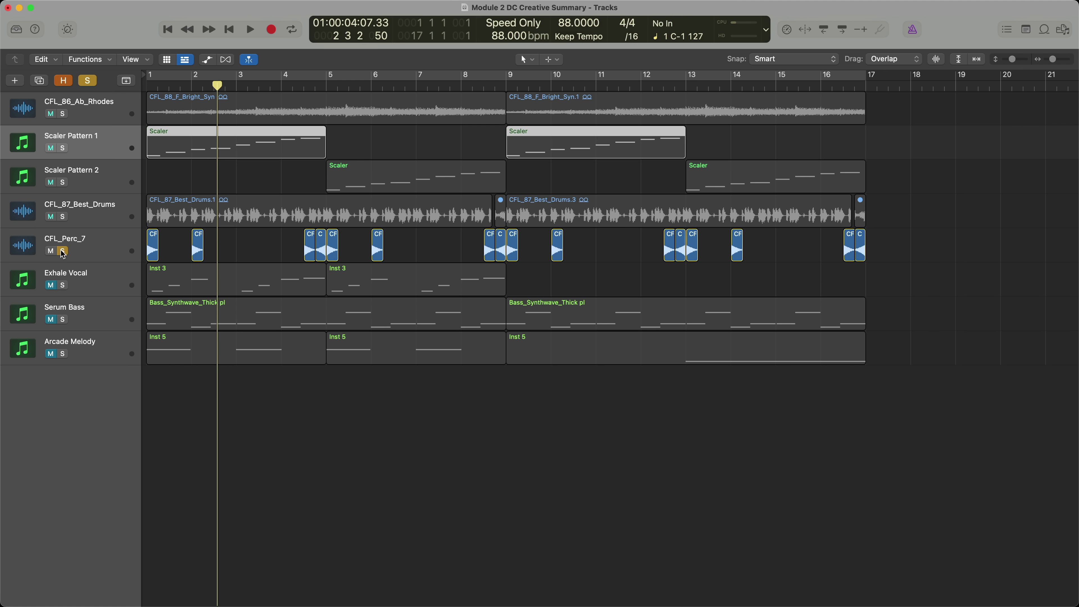
pyautogui.click(62, 217)
pyautogui.press('space')
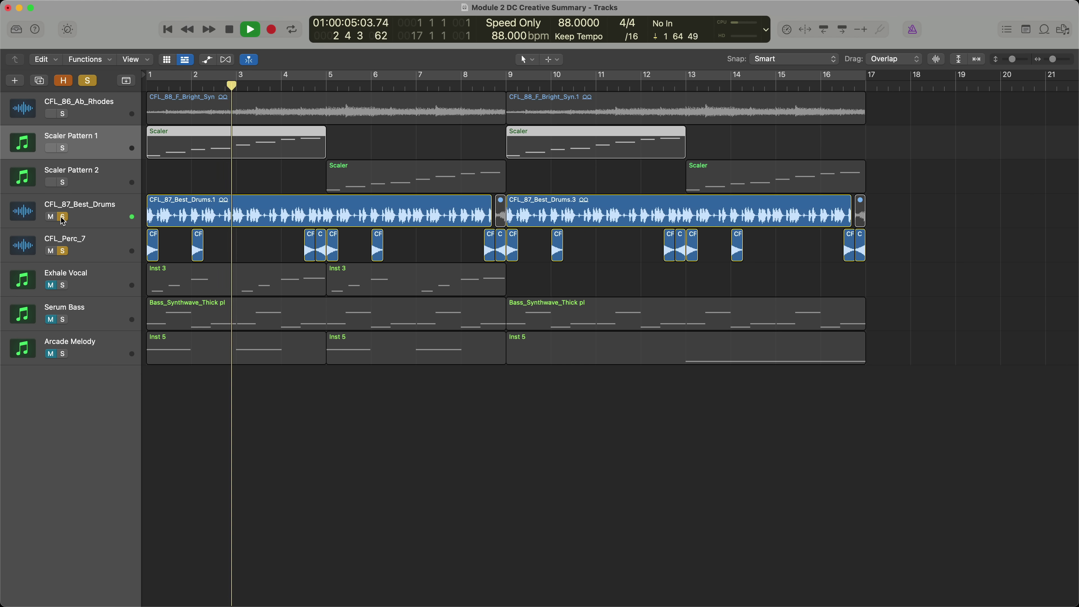
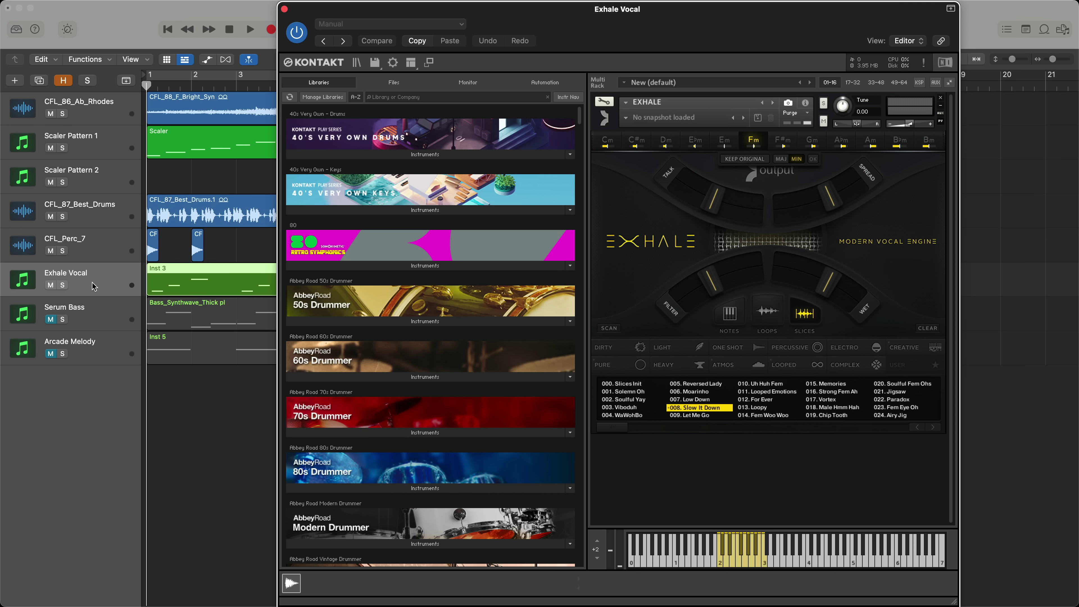
# - Solo the Exhale Vocal track, play it with its Kontakt window open, and turn the solo off
pyautogui.click(62, 286)
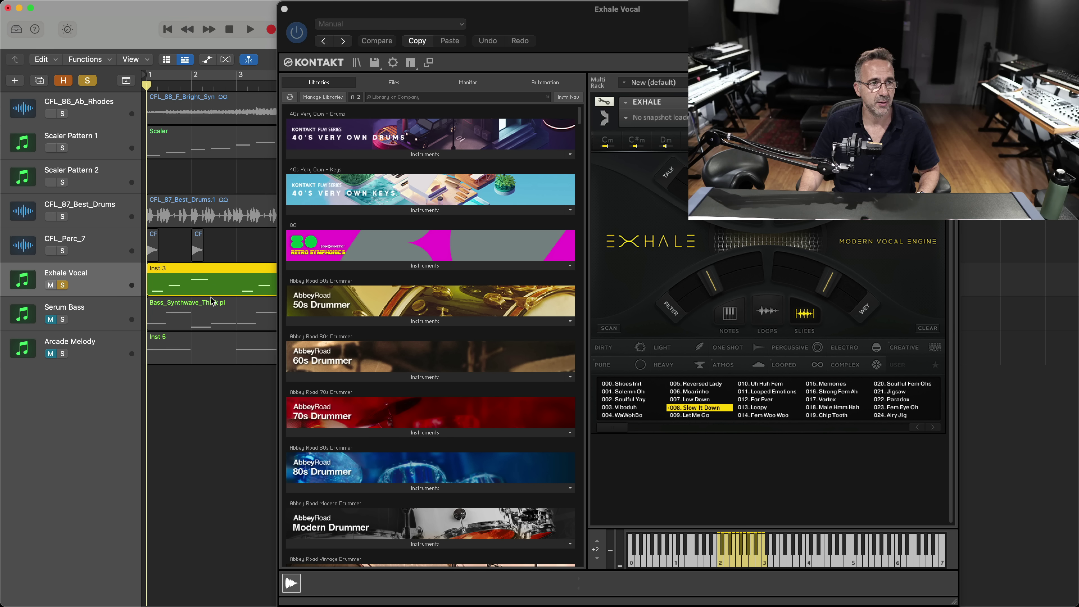
pyautogui.click(283, 9)
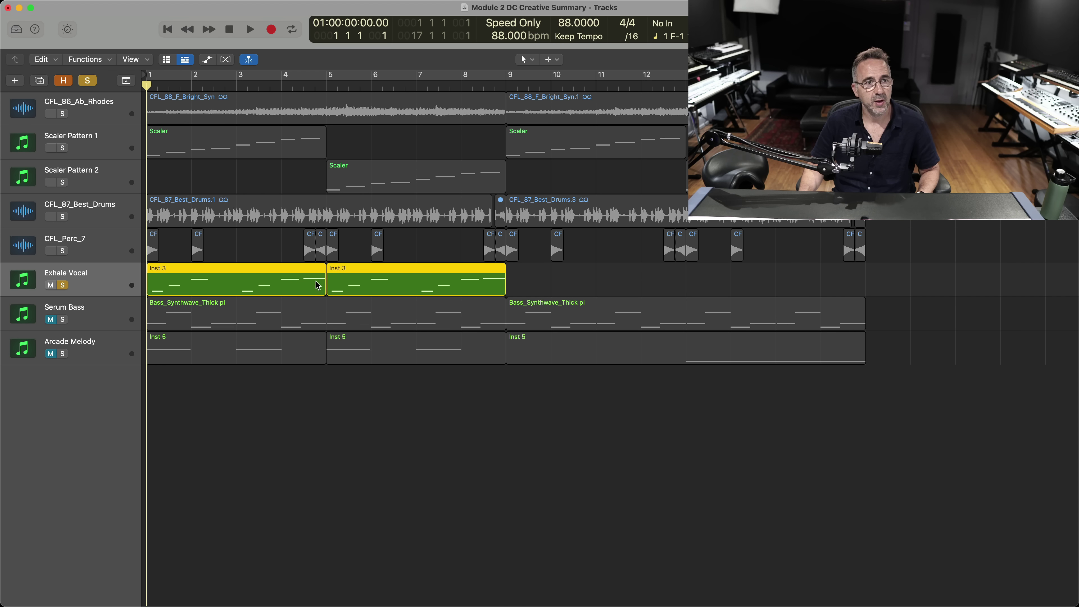
pyautogui.press('v')
pyautogui.press('space')
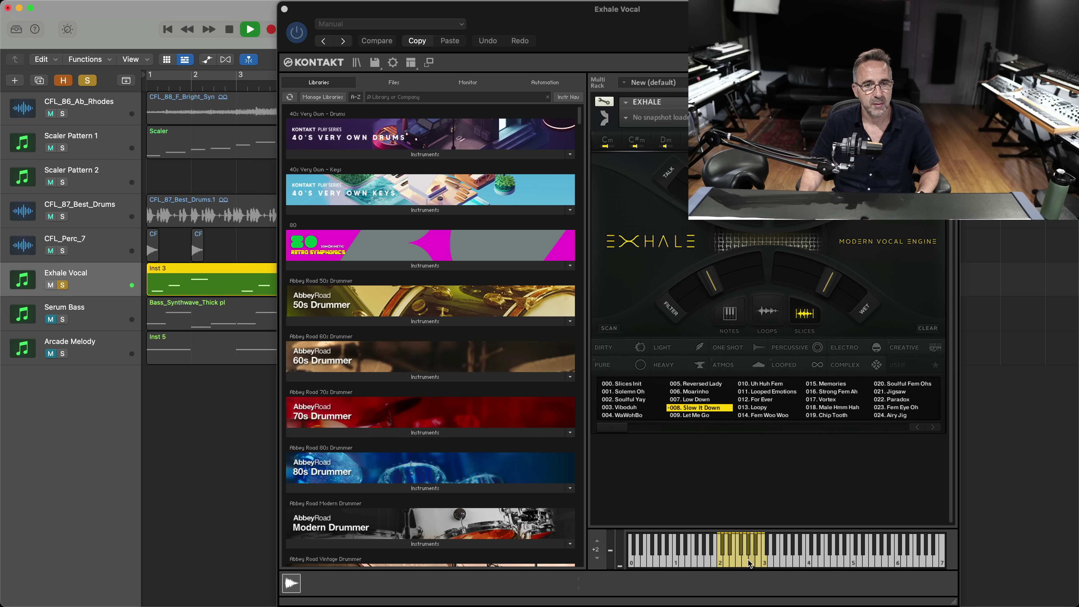
pyautogui.press('space')
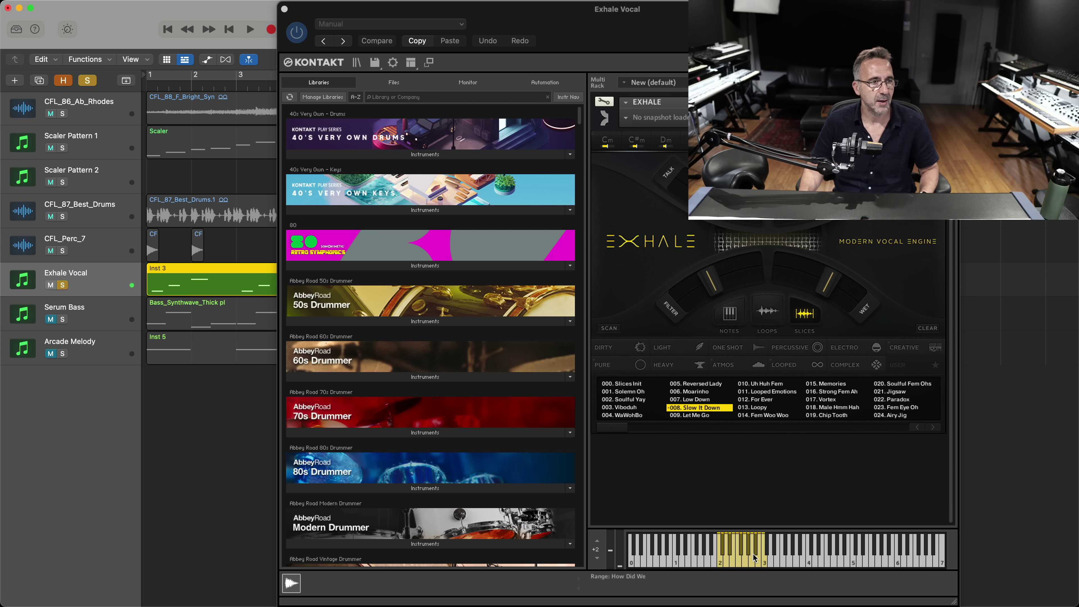
pyautogui.click(62, 286)
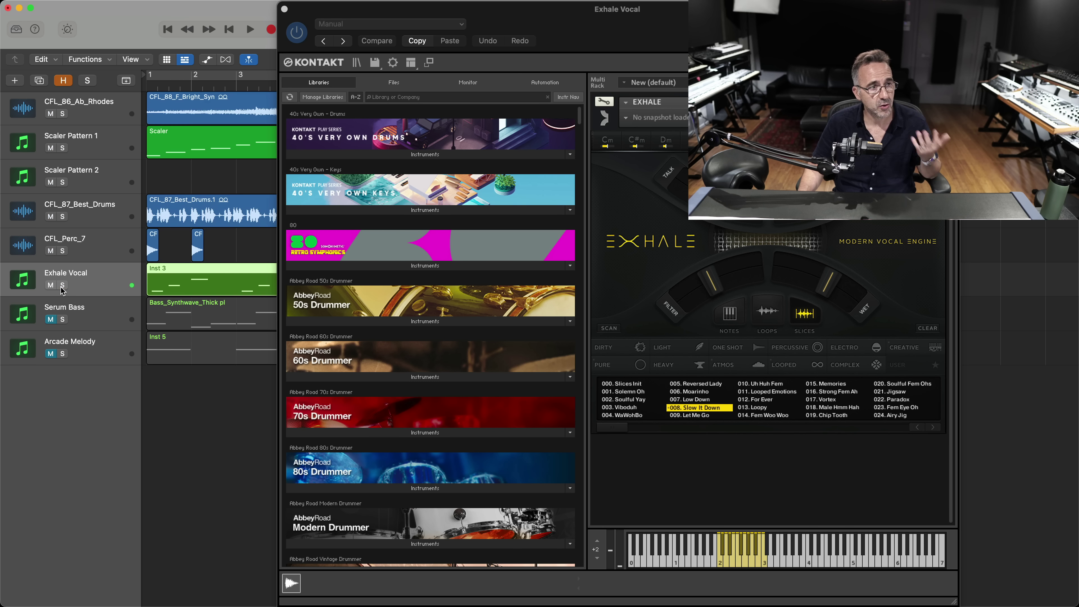
# - Play the Exhale Vocal together with the loop, Scaler patterns, drums and percussion, hiding the plugin window during playback
pyautogui.press('space')
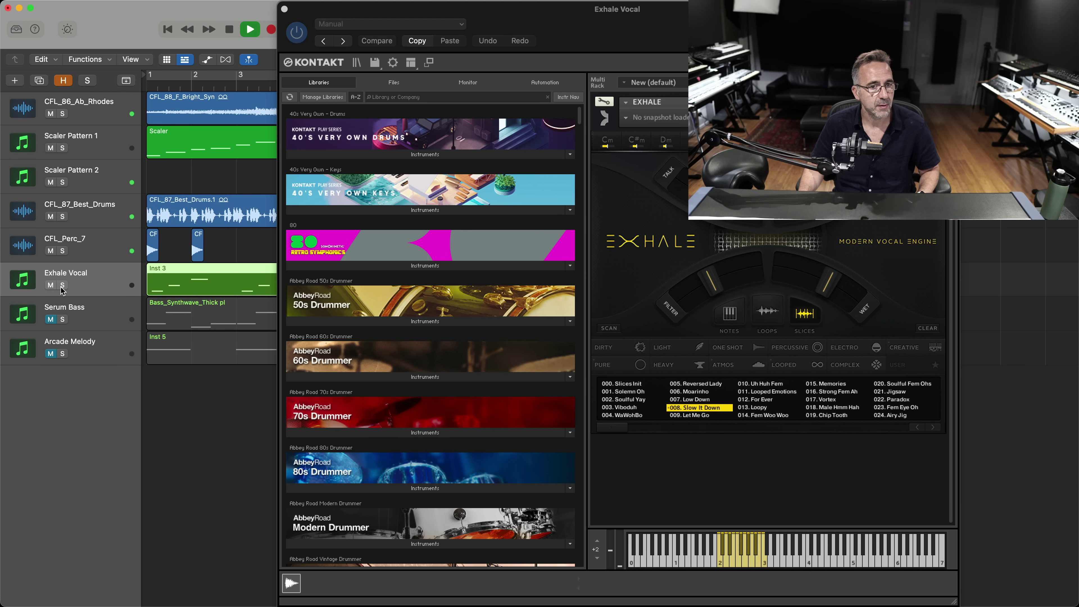
pyautogui.press('space')
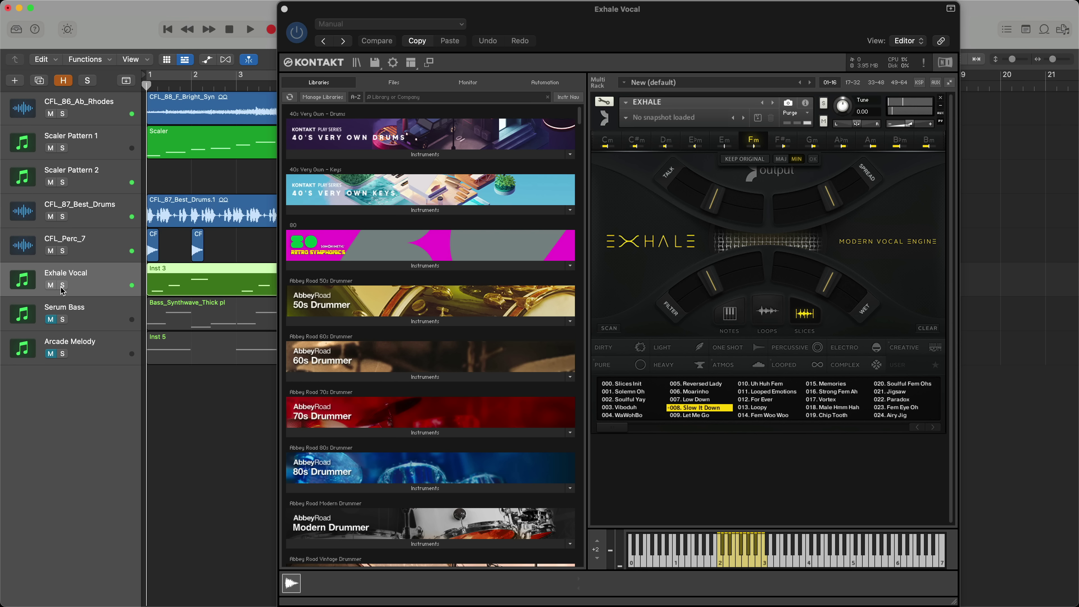
pyautogui.press('space')
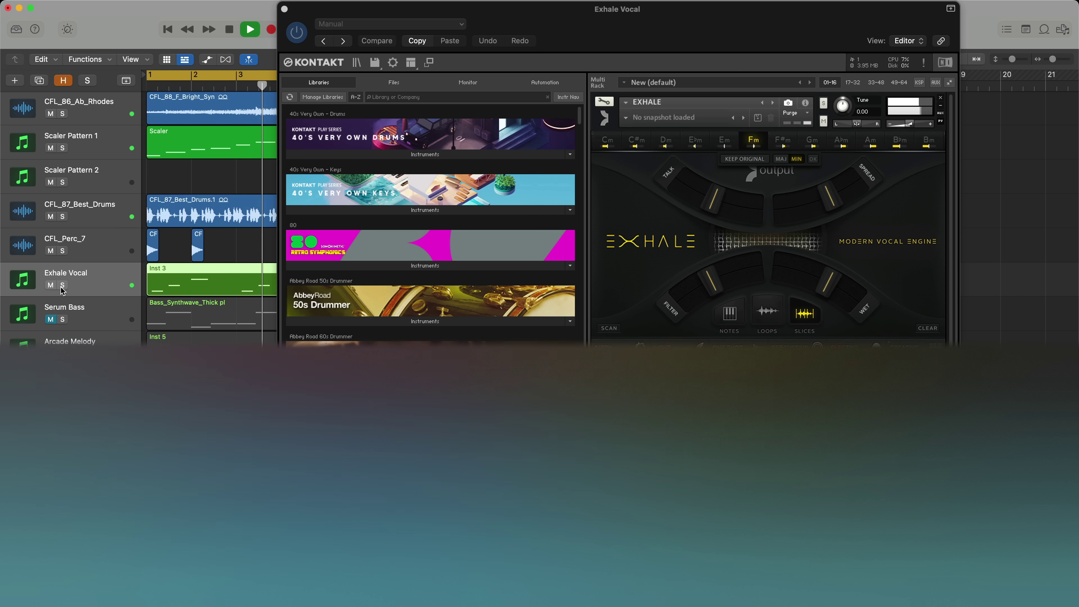
pyautogui.press('super+w')
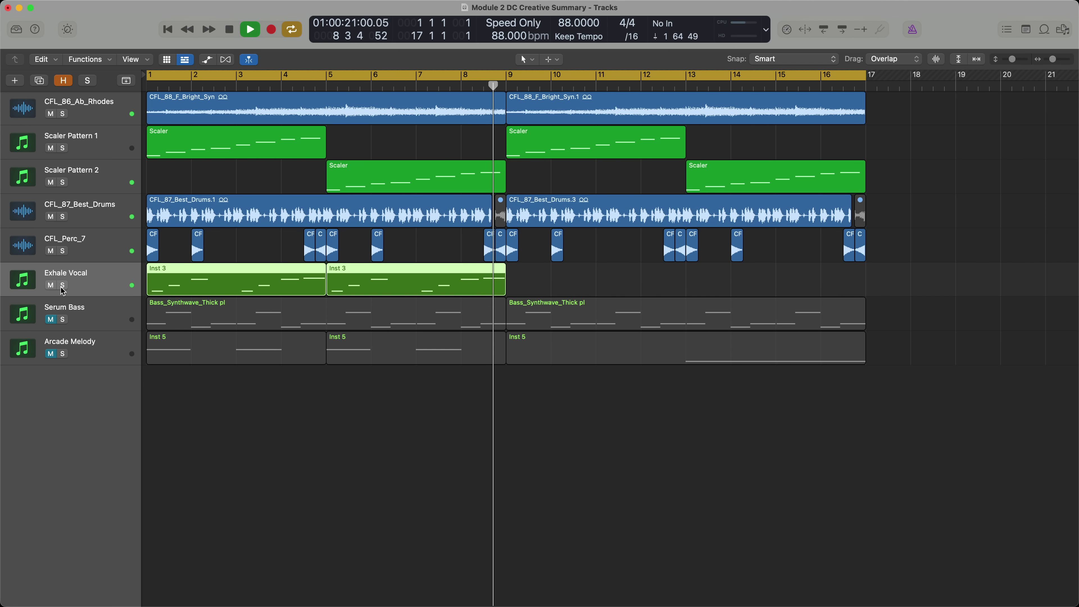
pyautogui.press('space')
pyautogui.press('v')
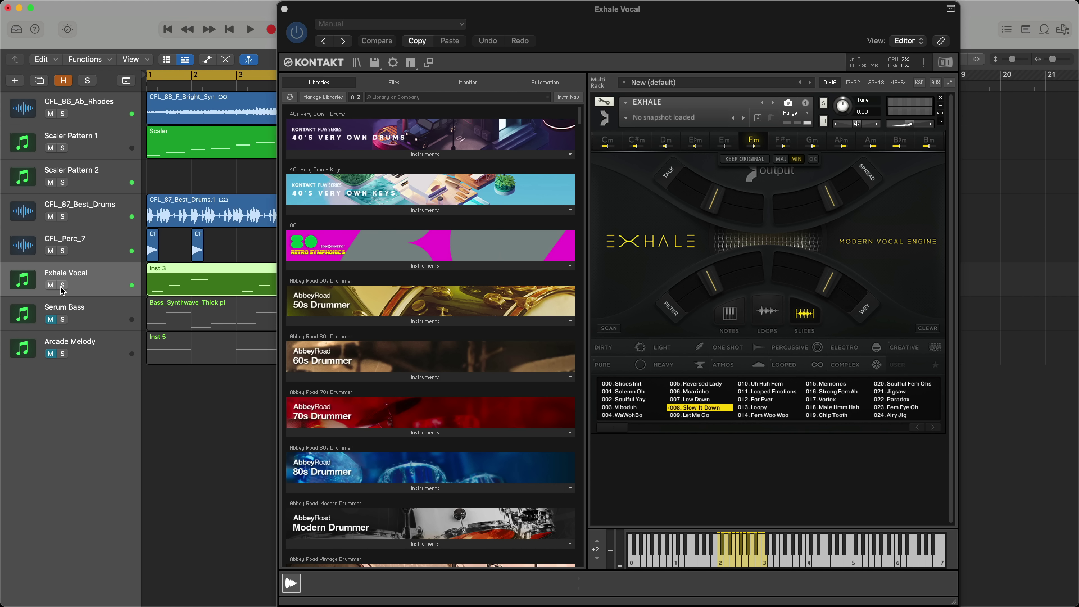
# - Mute the Exhale Vocal track, then unmute and select the Arcade Melody track
pyautogui.click(50, 286)
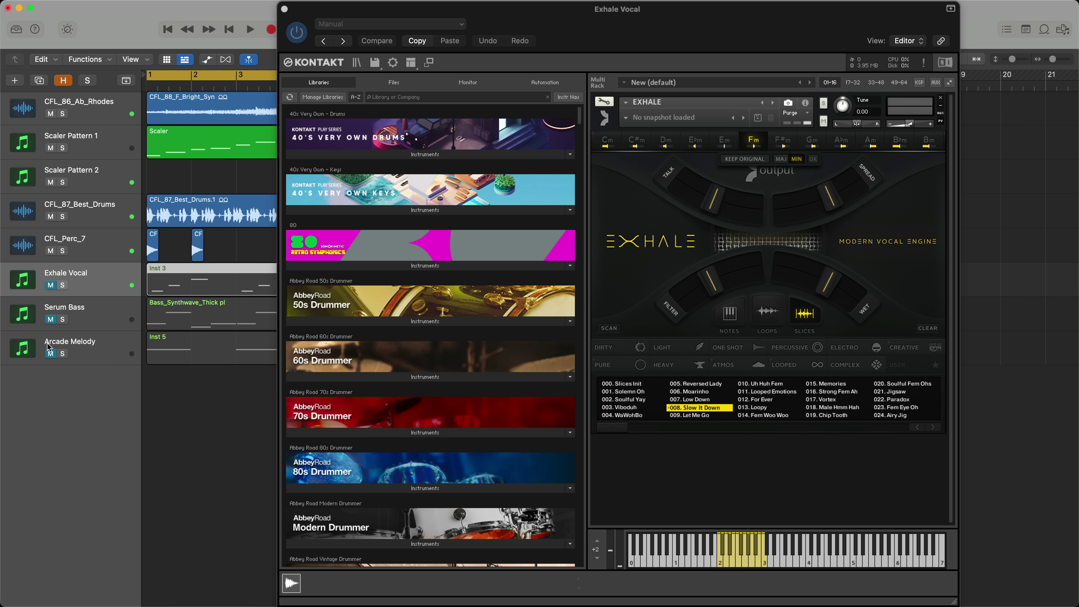
pyautogui.click(50, 354)
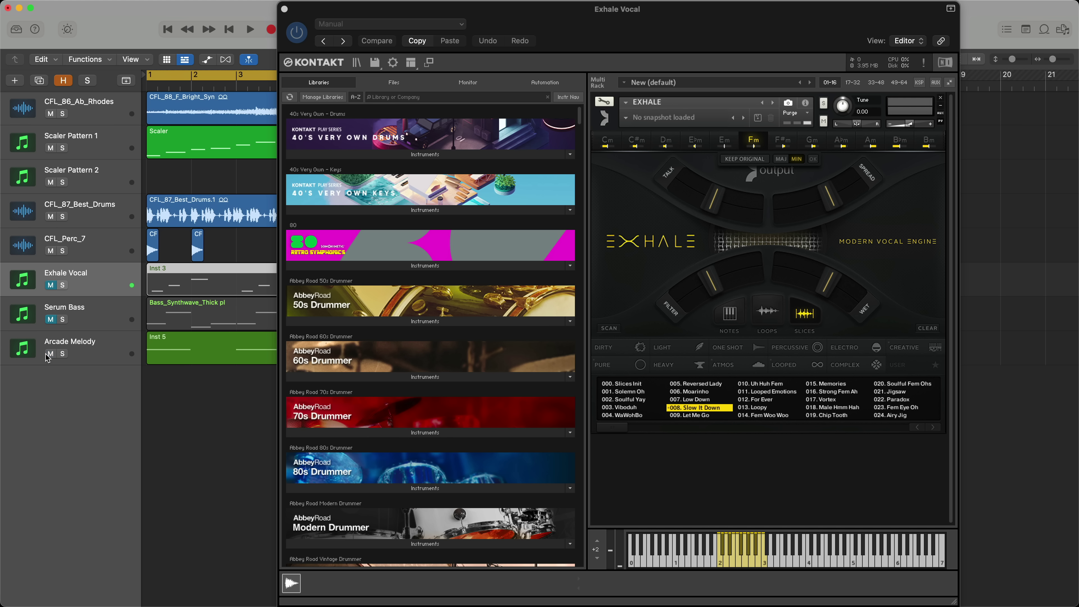
pyautogui.click(82, 353)
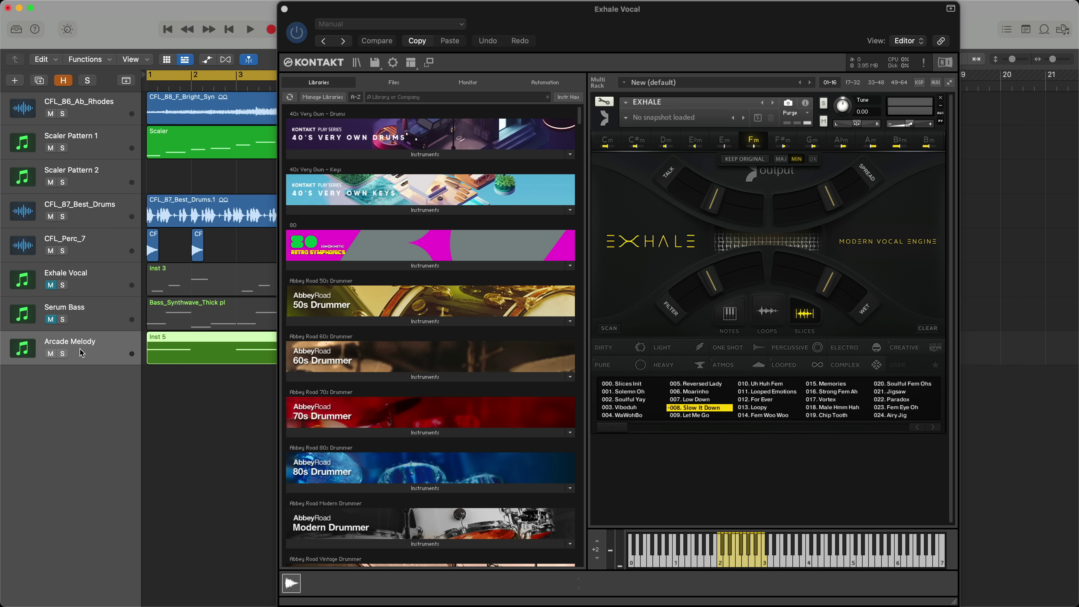
# - Open the Arcade instrument of the Arcade Melody track, close the Exhale Vocal plugin window, and hide the inspector
pyautogui.press('i')
pyautogui.click(31, 348)
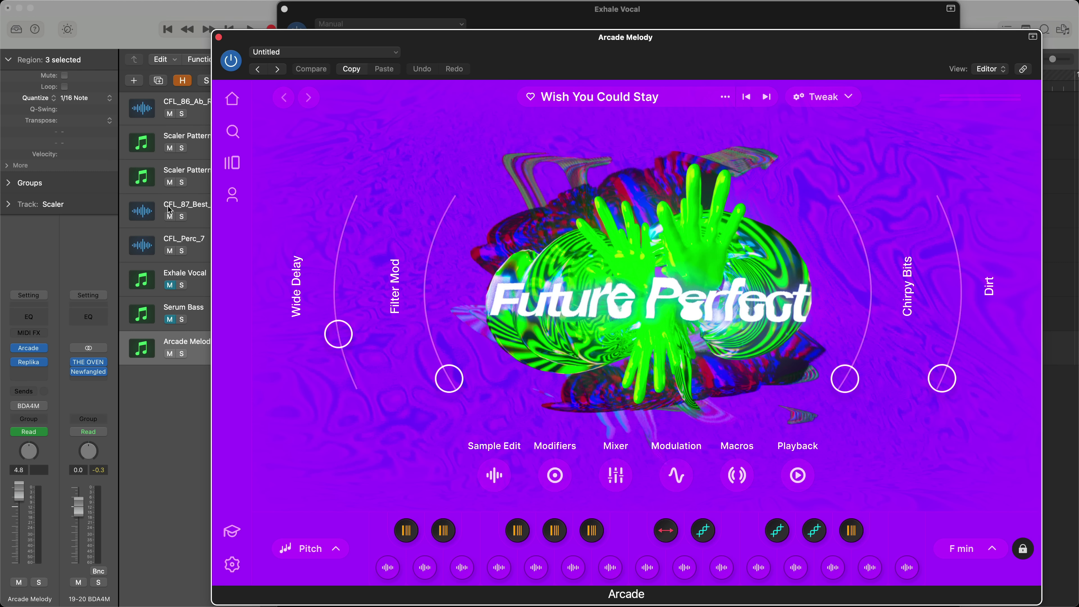
pyautogui.click(284, 9)
pyautogui.click(285, 9)
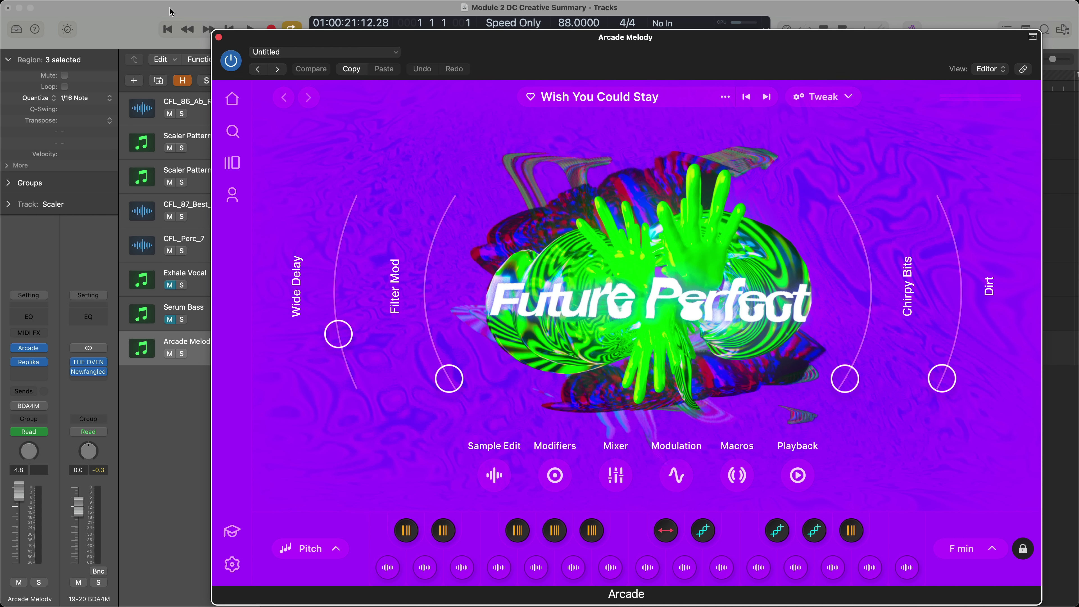
pyautogui.click(157, 18)
pyautogui.press('i')
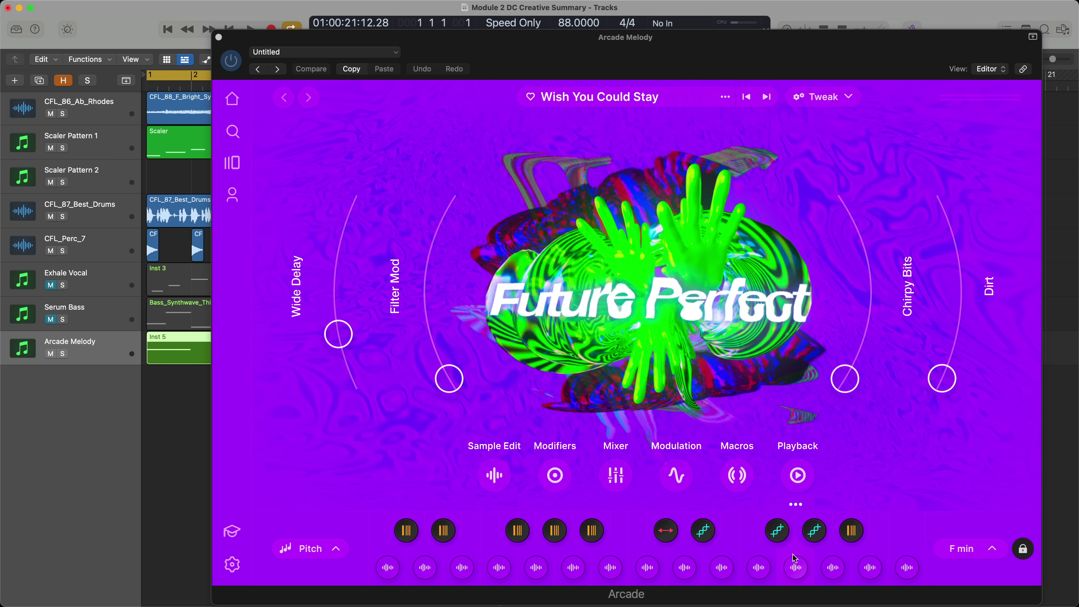
# - Audition several of the sample slots in Arcade's Wish You Could Stay kit
pyautogui.click(760, 570)
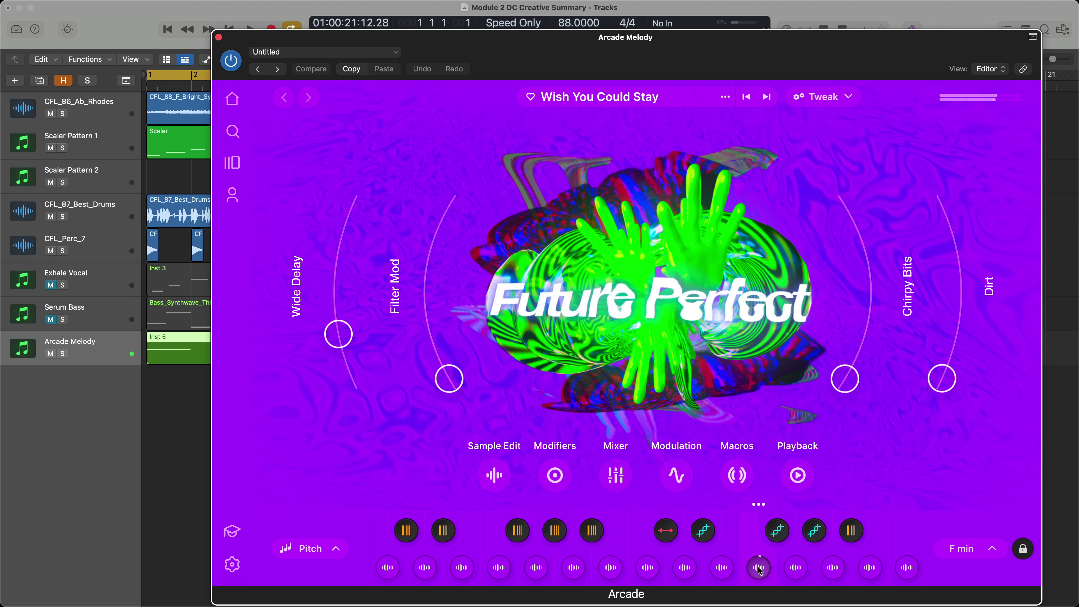
pyautogui.click(721, 569)
pyautogui.click(691, 569)
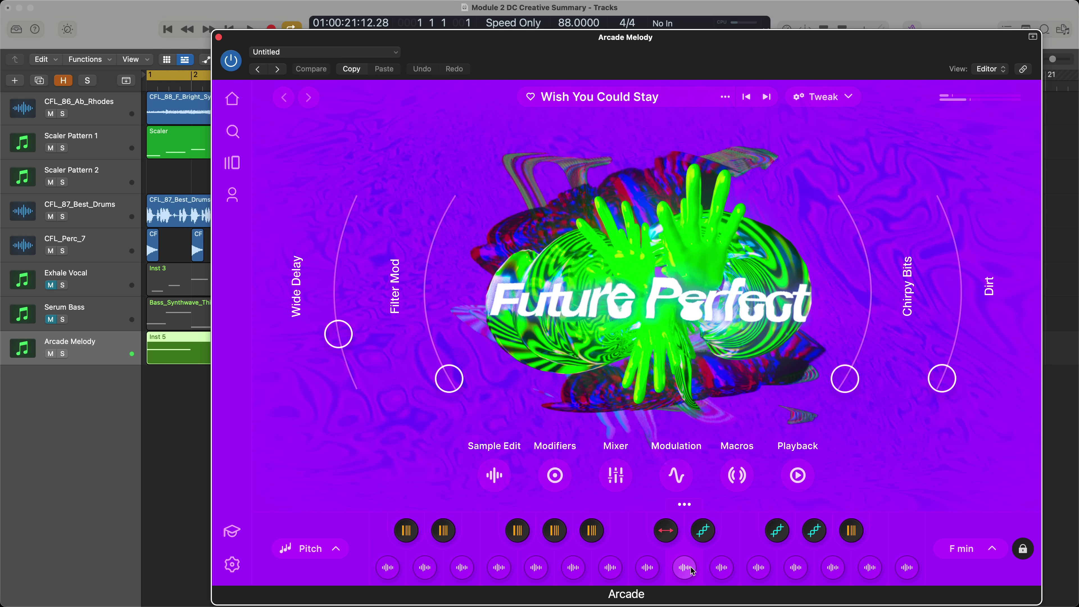
pyautogui.click(716, 577)
# - Play the arrangement with the Arcade Melody, hiding the Arcade window during playback, and stop
pyautogui.press('space')
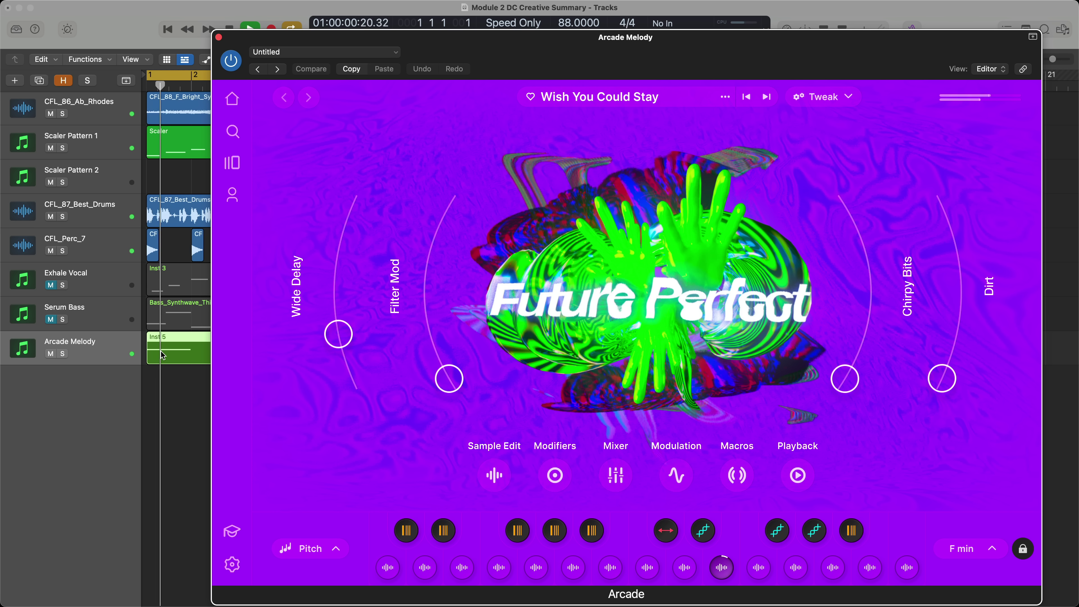
pyautogui.press('super+w')
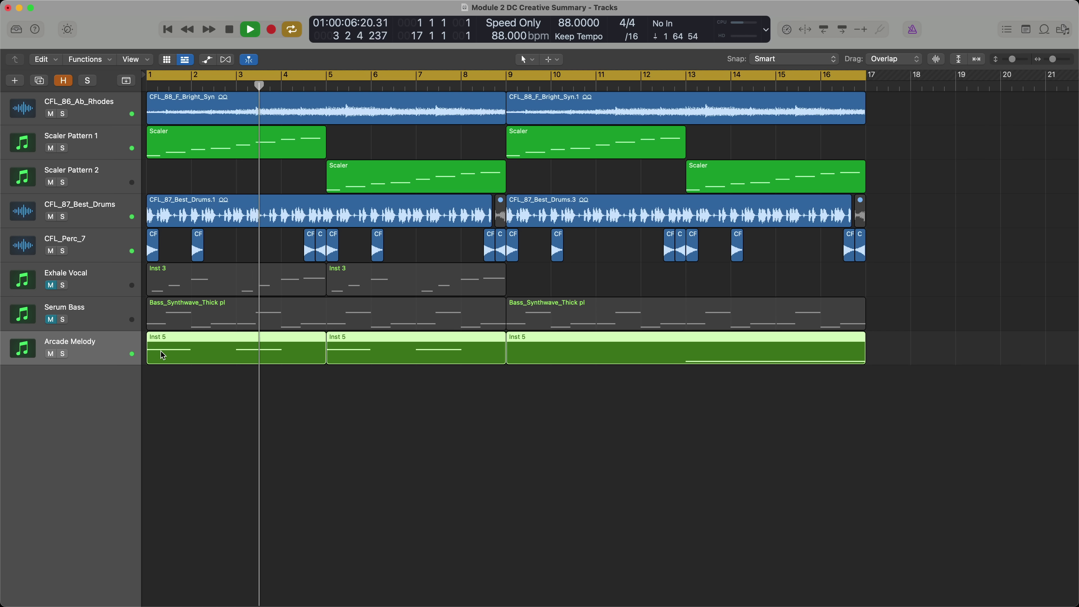
pyautogui.press('space')
# - Unmute the Exhale Vocal and play it with the Arcade Melody, then unmute and select the Serum Bass track
pyautogui.click(51, 285)
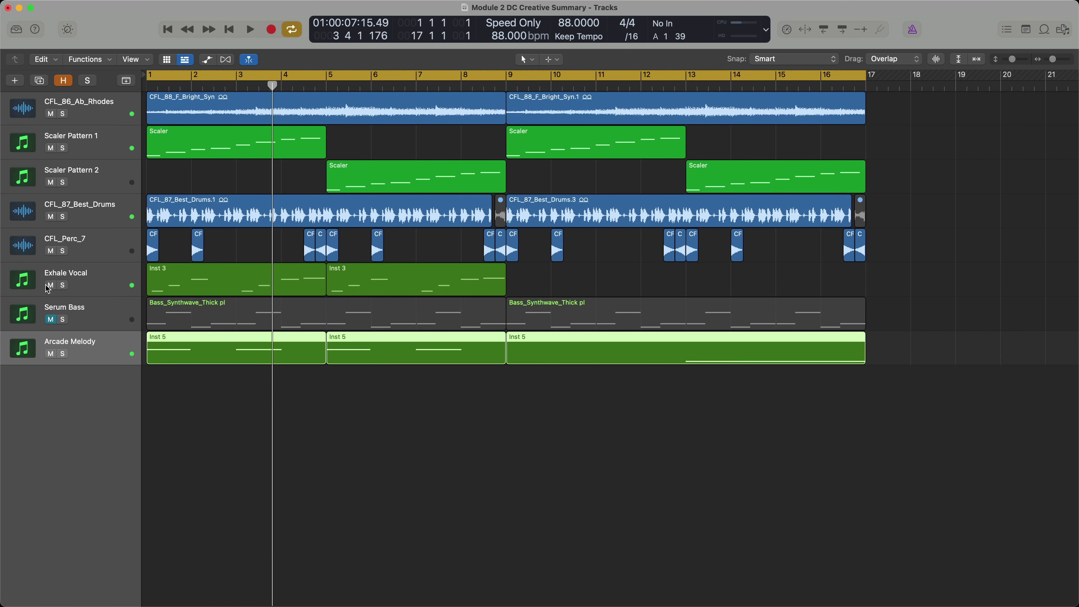
pyautogui.press('space')
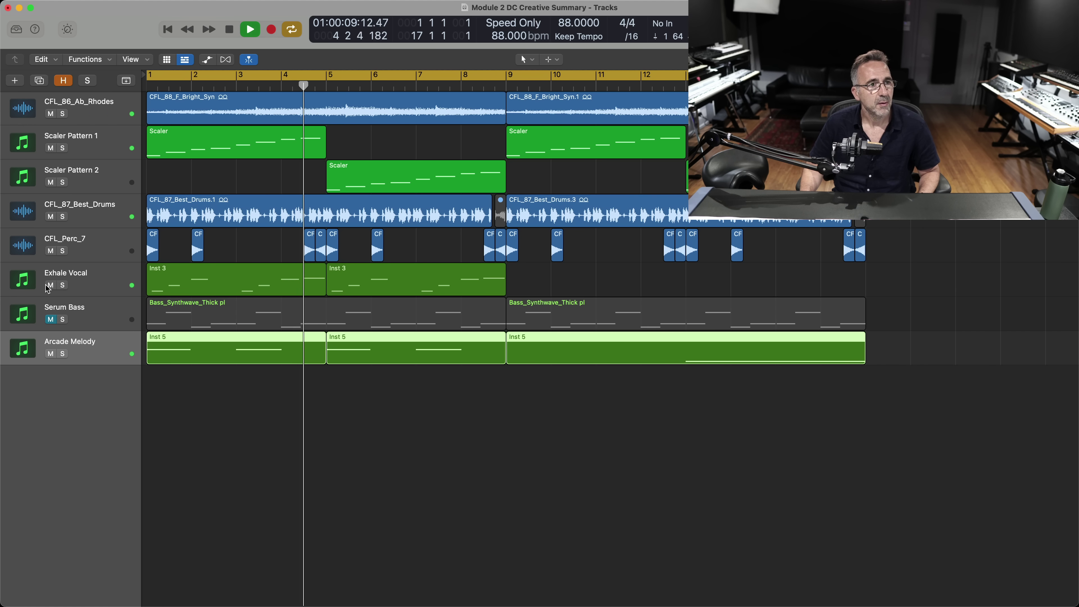
pyautogui.press('space')
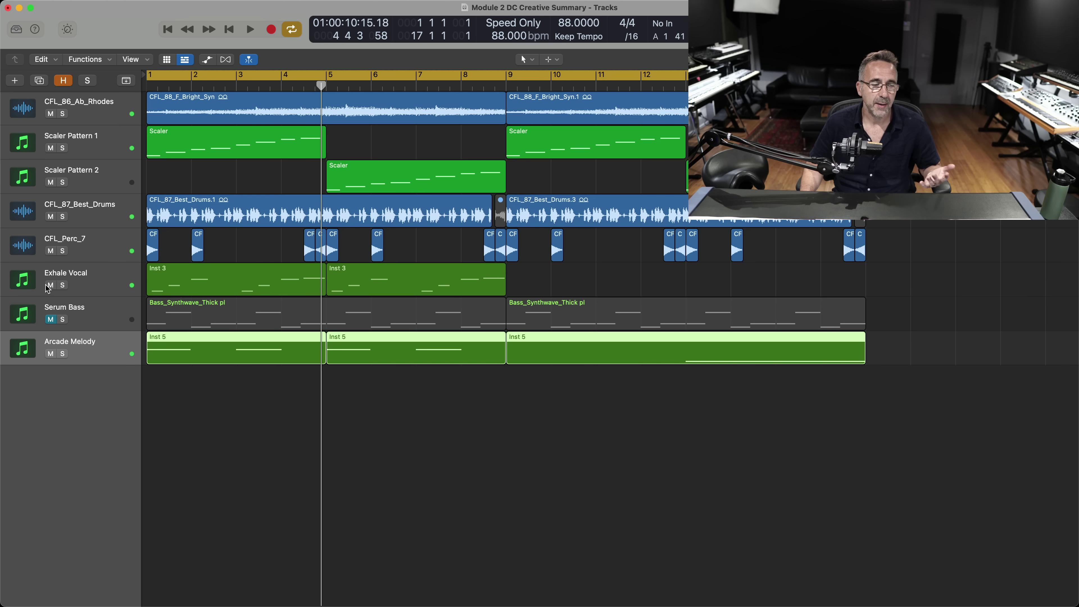
pyautogui.click(52, 319)
pyautogui.click(110, 311)
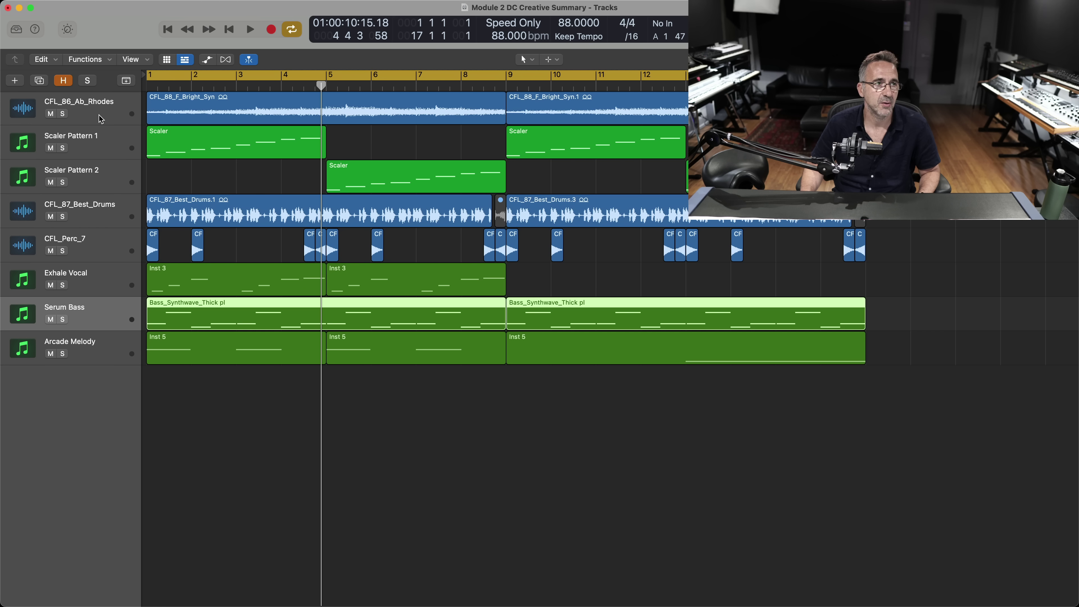
# - View the chord progression in Scaler Pattern 1's Scaler 2 instrument, then close the Scaler 2 and Arcade windows
pyautogui.click(100, 147)
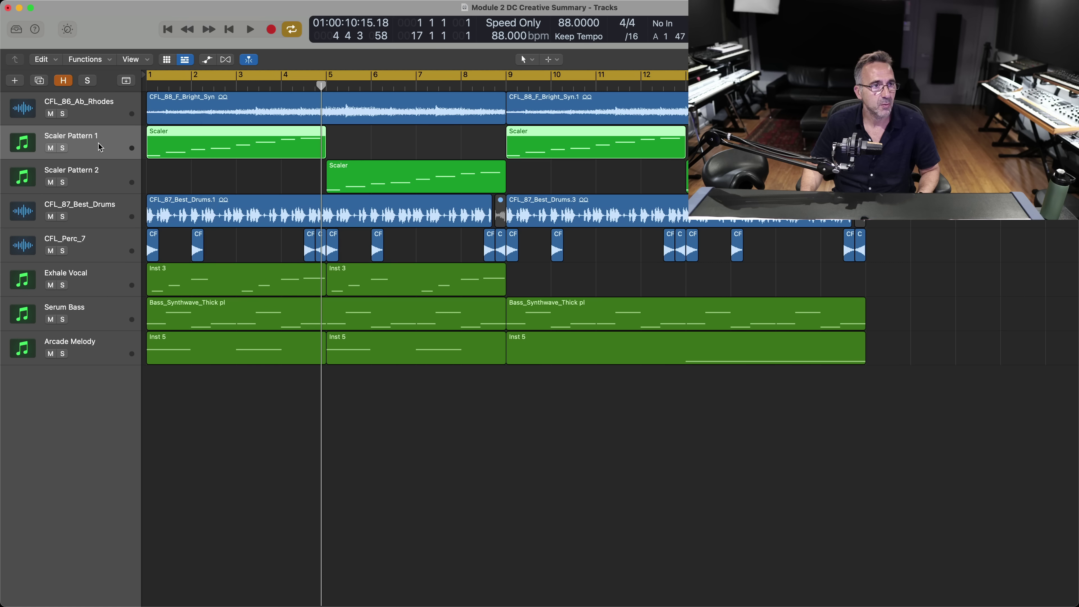
pyautogui.press('i')
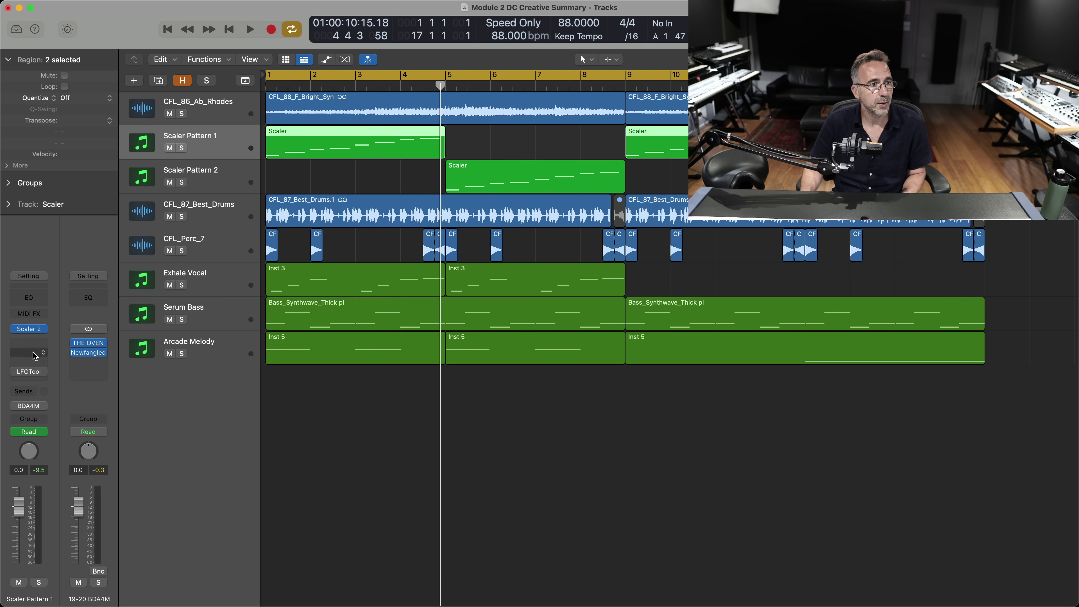
pyautogui.click(30, 330)
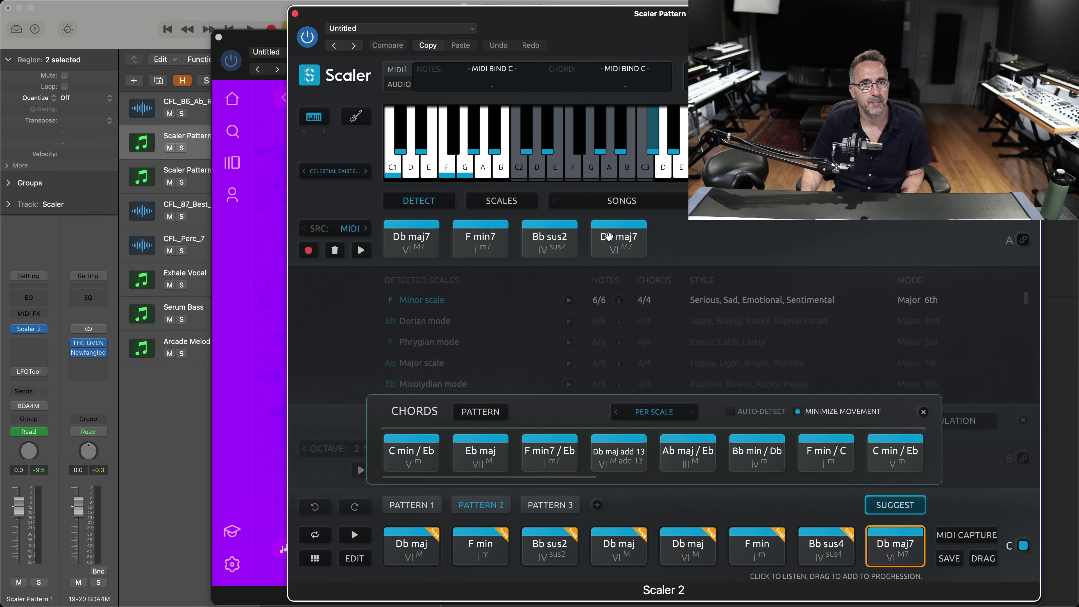
pyautogui.click(295, 14)
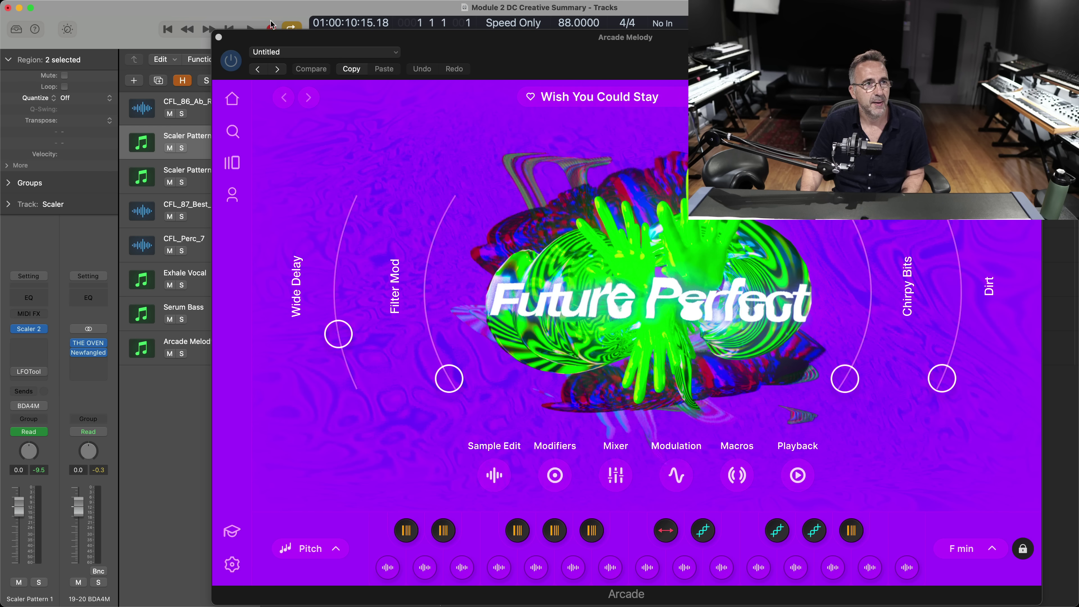
pyautogui.click(219, 37)
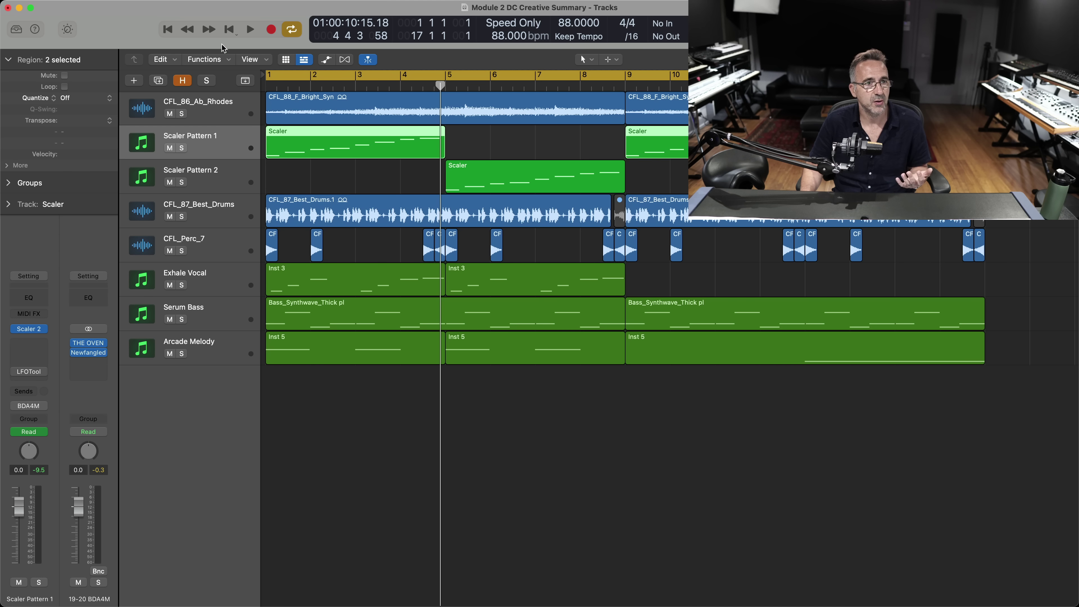
# - Solo the Serum Bass track, play it from the start, and turn the solo off
pyautogui.click(182, 320)
pyautogui.press('space')
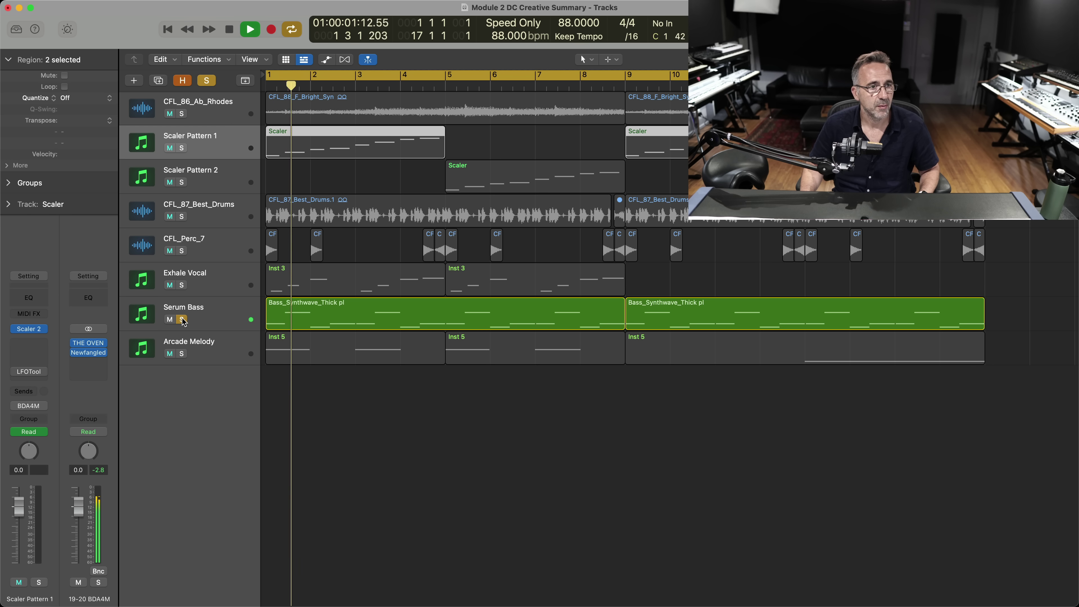
pyautogui.press('space')
pyautogui.click(182, 319)
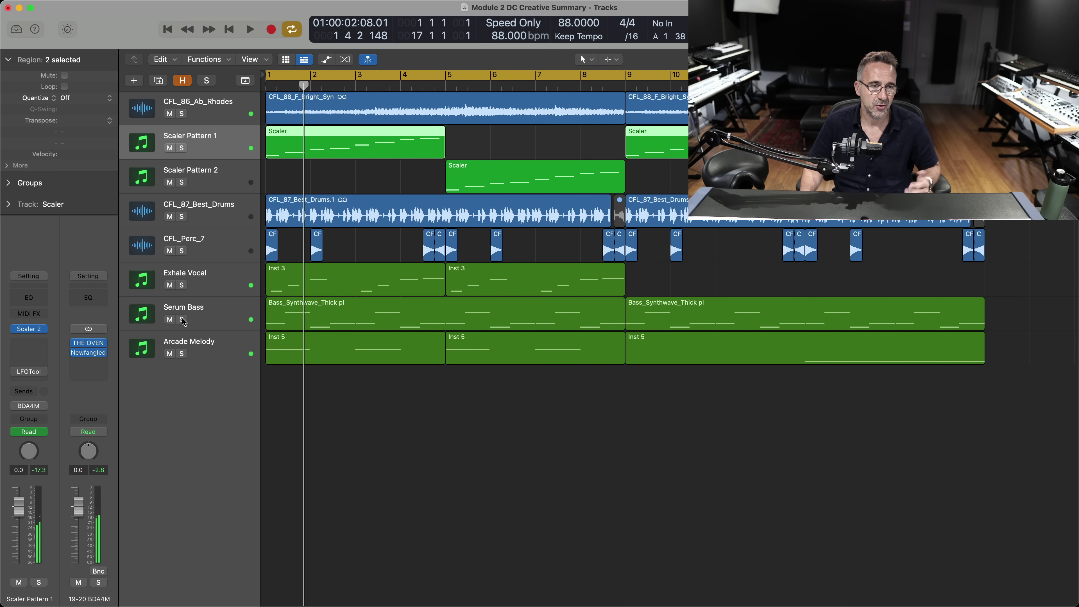
# - Play the full arrangement with all tracks unmuted, hide the inspector, clear the region selection, and play it again from the start
pyautogui.press('space')
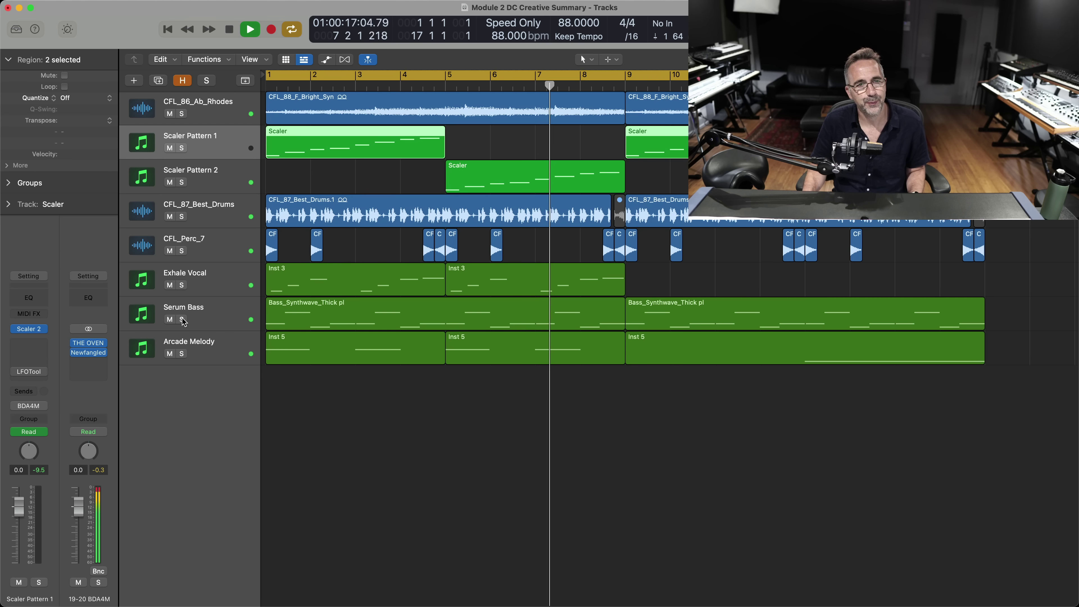
pyautogui.click(182, 320)
pyautogui.press('space')
pyautogui.click(182, 320)
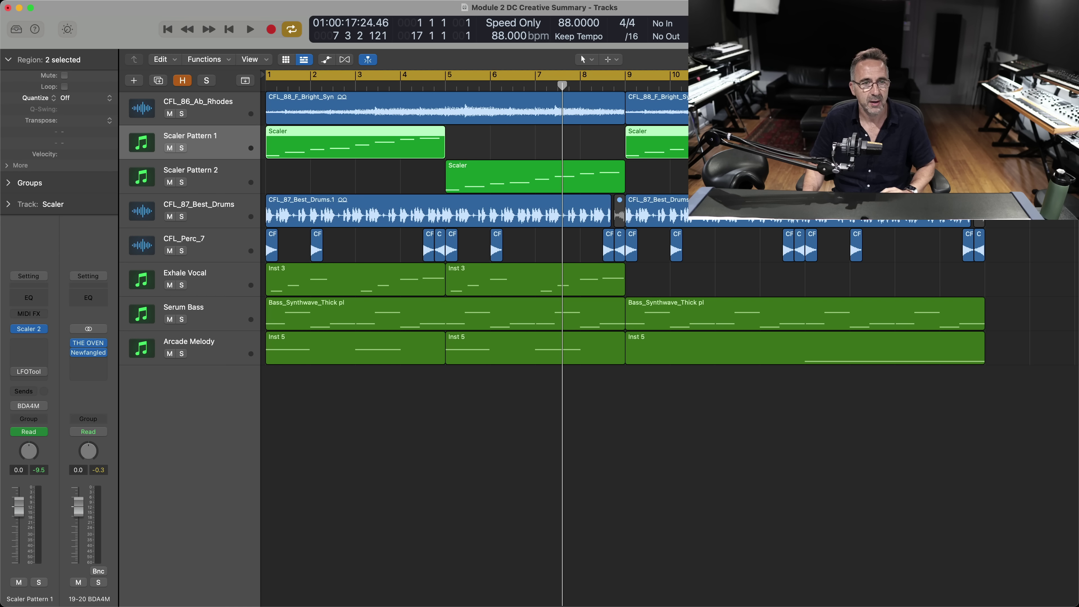
pyautogui.press('i')
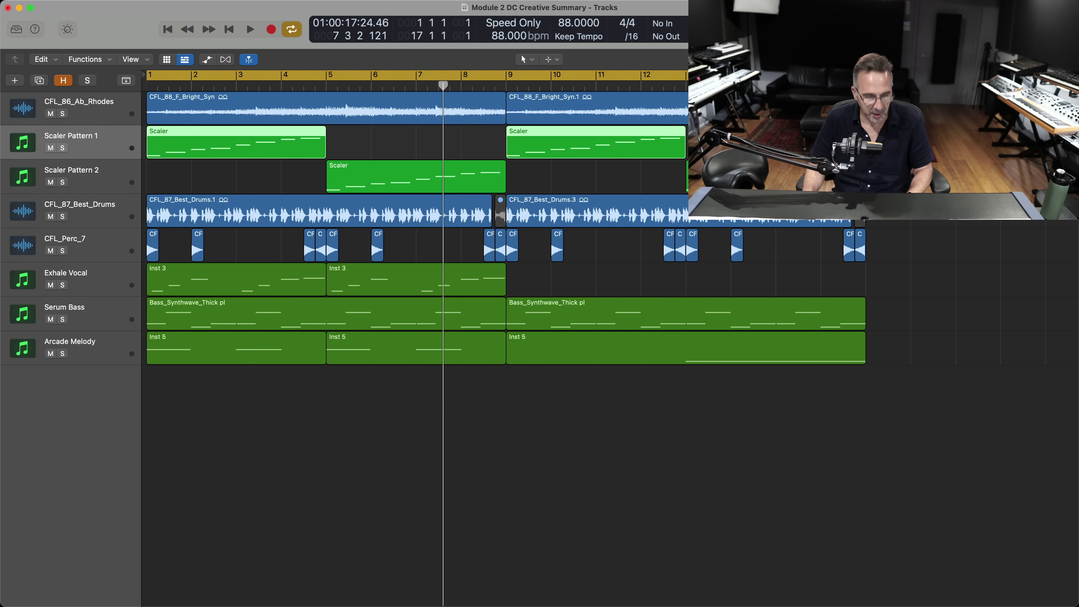
pyautogui.click(590, 403)
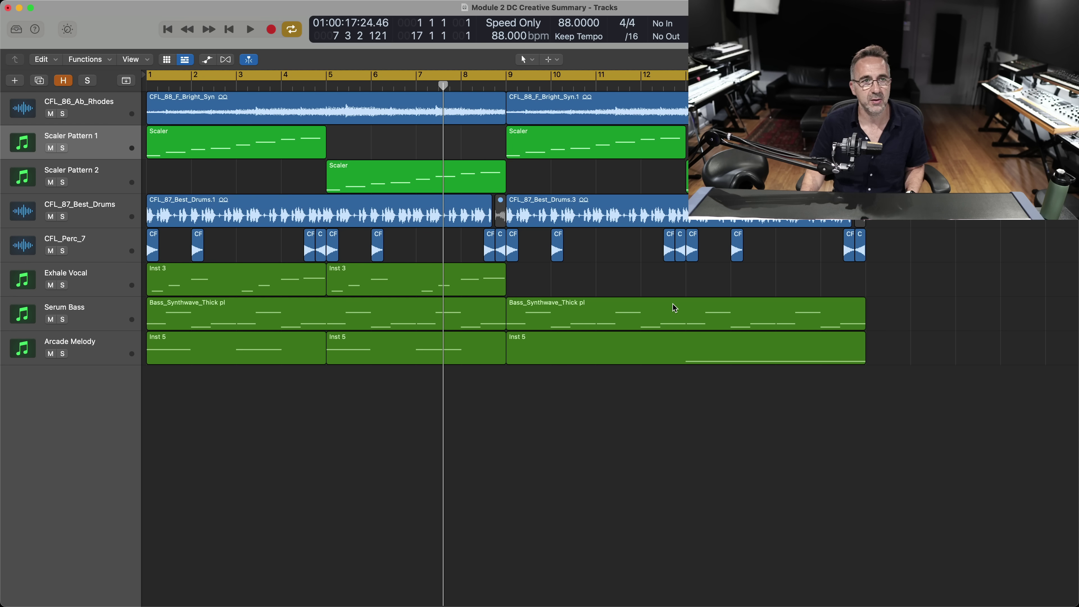
pyautogui.press('space')
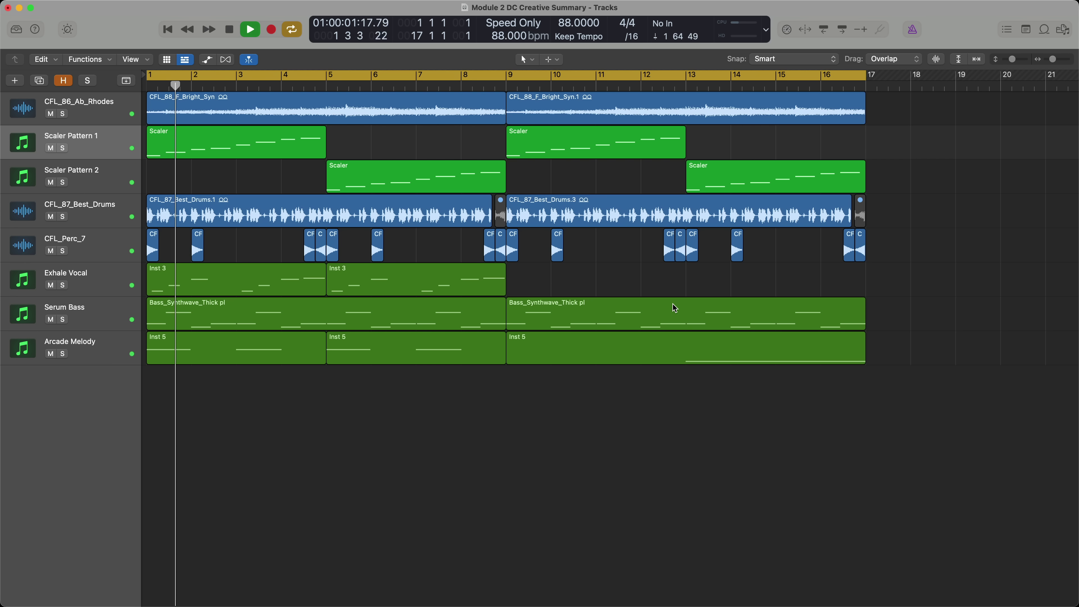
pyautogui.press('space')
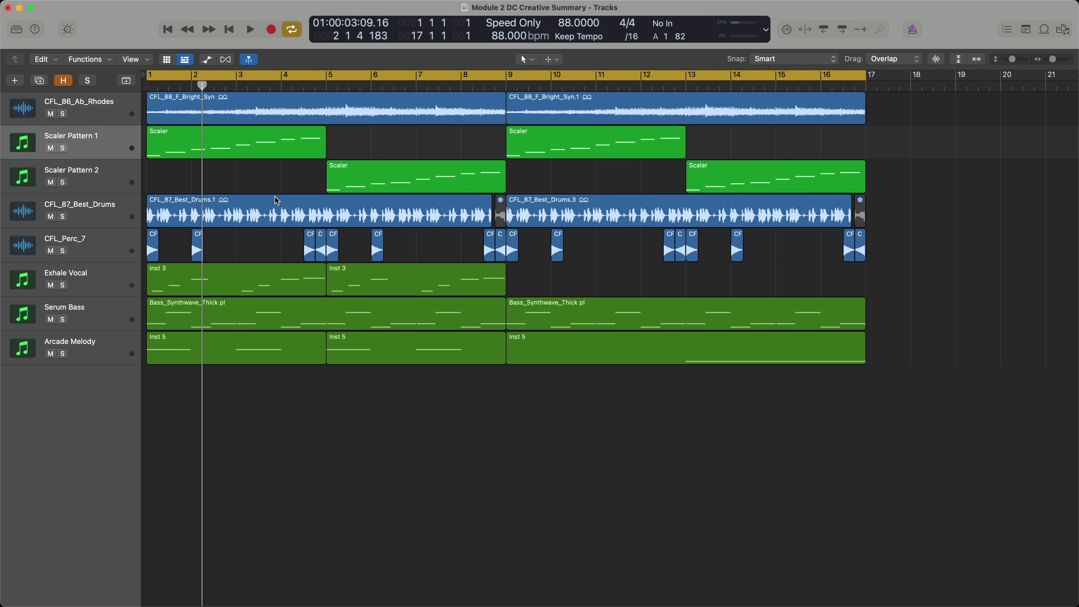
# - Open the Scaler 2 instrument of the Scaler Pattern 1 track and hide the inspector
pyautogui.press('i')
pyautogui.click(27, 330)
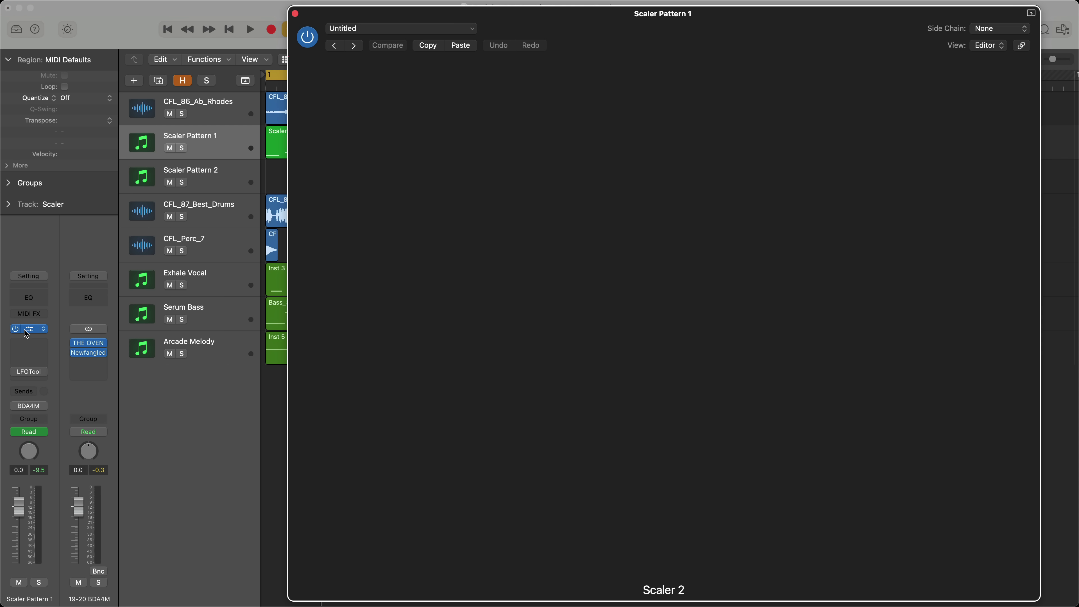
pyautogui.click(131, 34)
pyautogui.press('i')
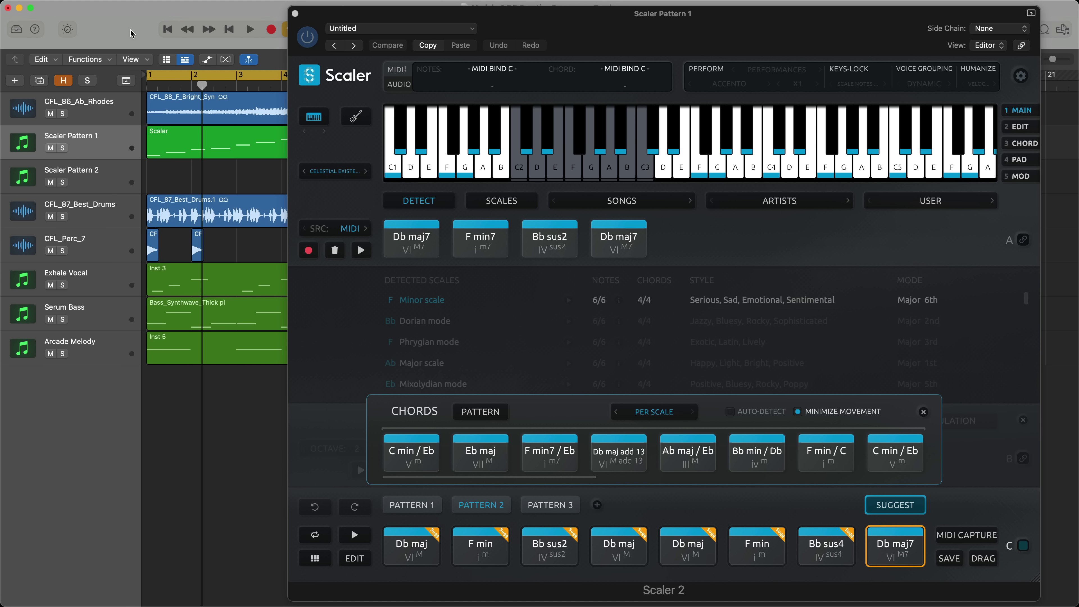